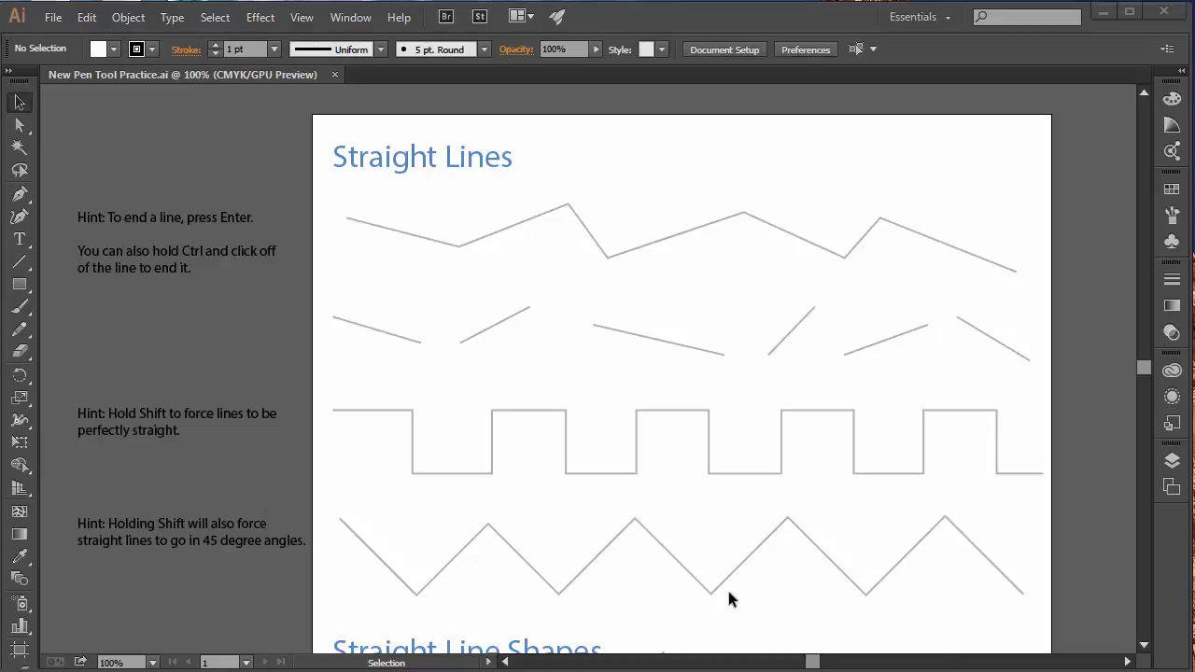
- Activate the Pen tool and expand the tool set to two columns
left_click(20, 195)
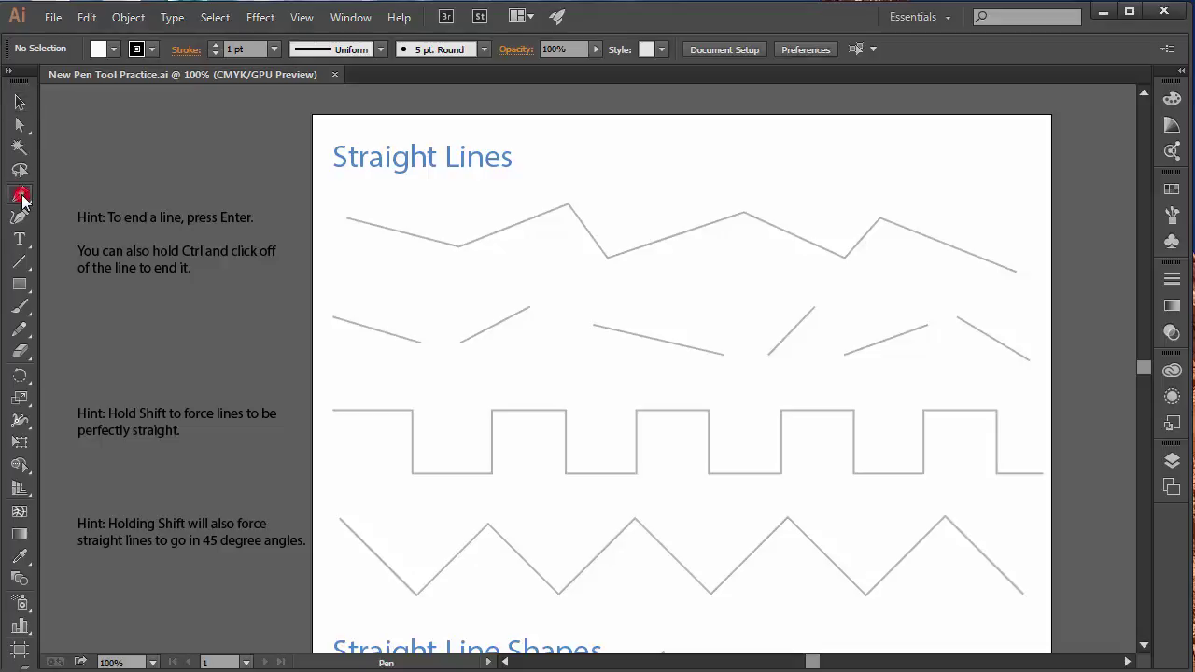
left_click(11, 73)
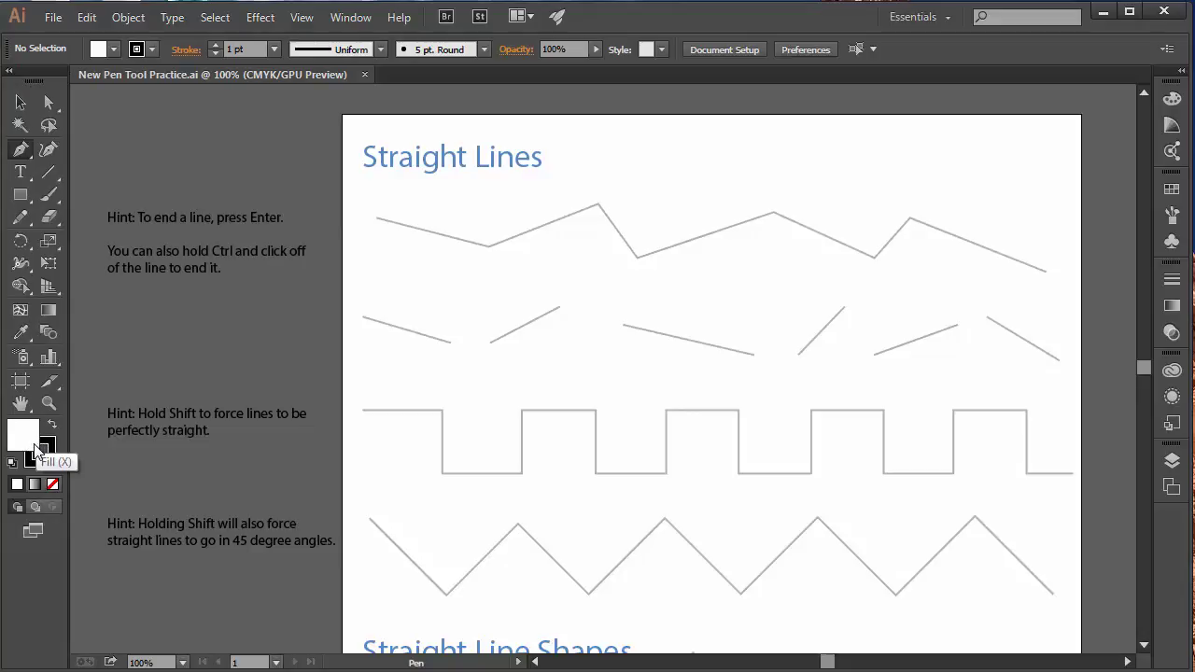
- Draw a three-point trial path over the first rows and set its fill to green (C 65.88, M 0, Y 100, K 0)
left_click(457, 295)
left_click(570, 346)
left_click(648, 284)
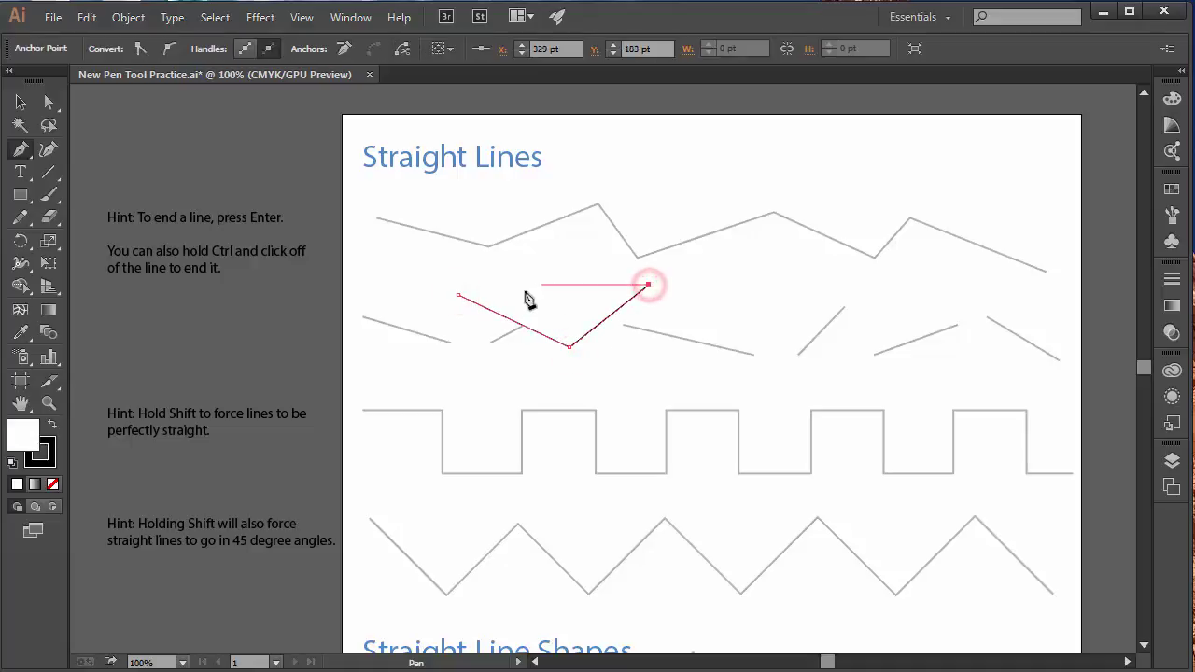
left_click(1181, 71)
left_click(1043, 235)
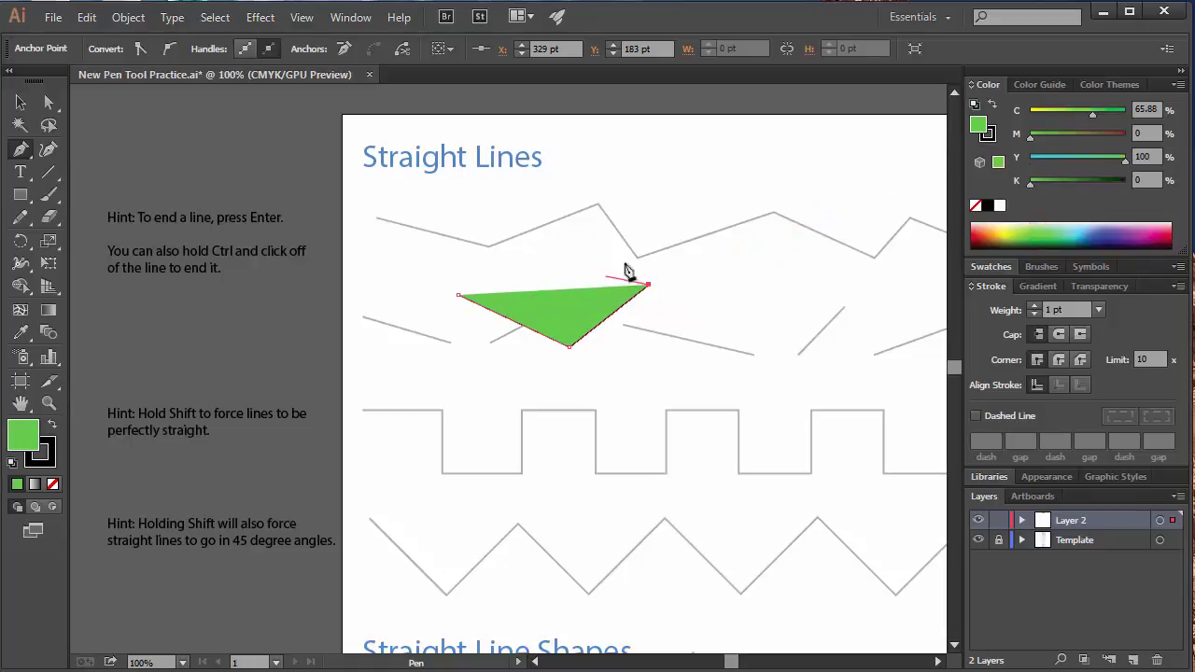
- Extend the green trial path with six more anchor points and delete the whole path
left_click(686, 216)
left_click(713, 287)
left_click(758, 237)
left_click(742, 168)
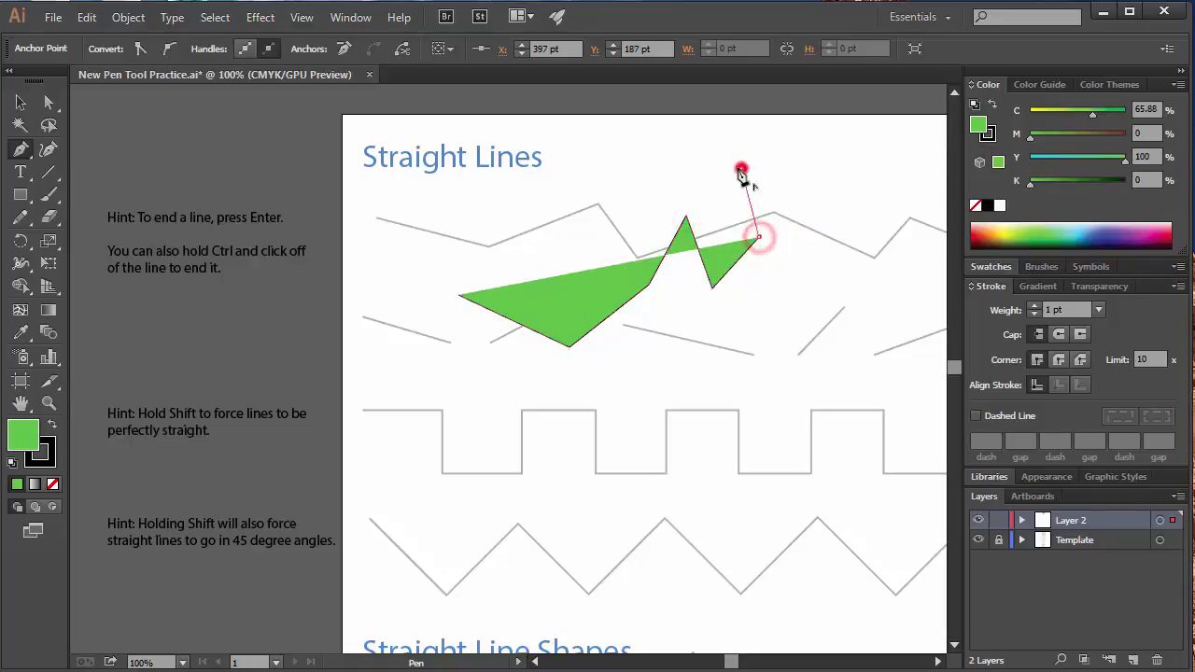
left_click(496, 169)
left_click(493, 272)
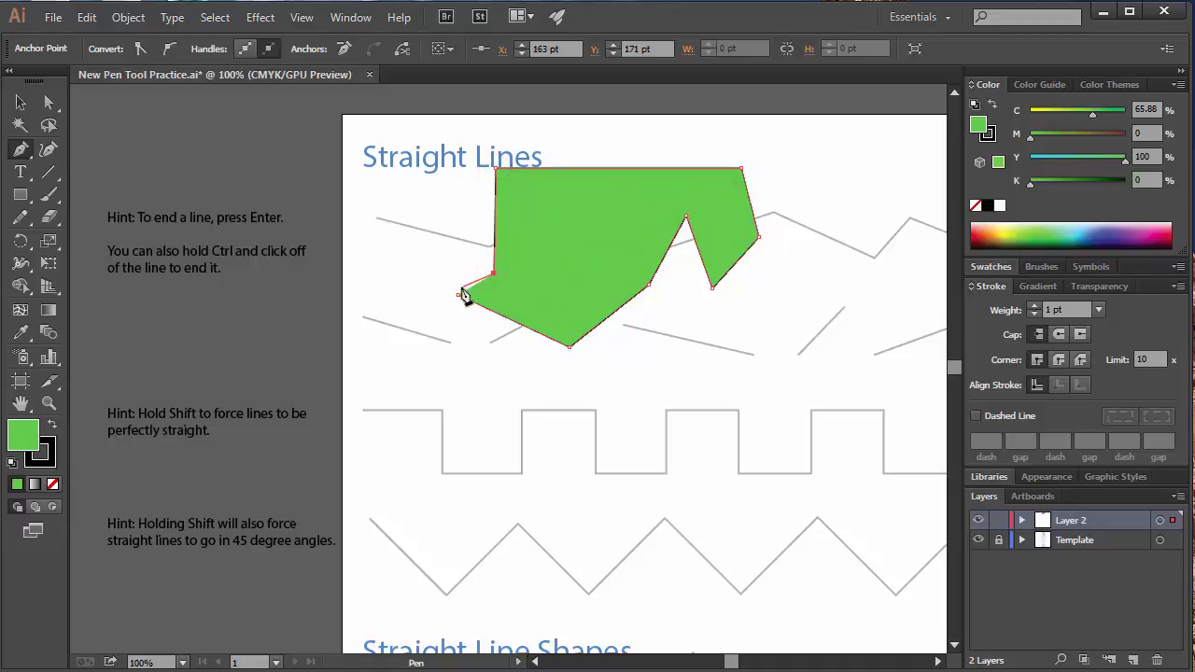
key("Delete")
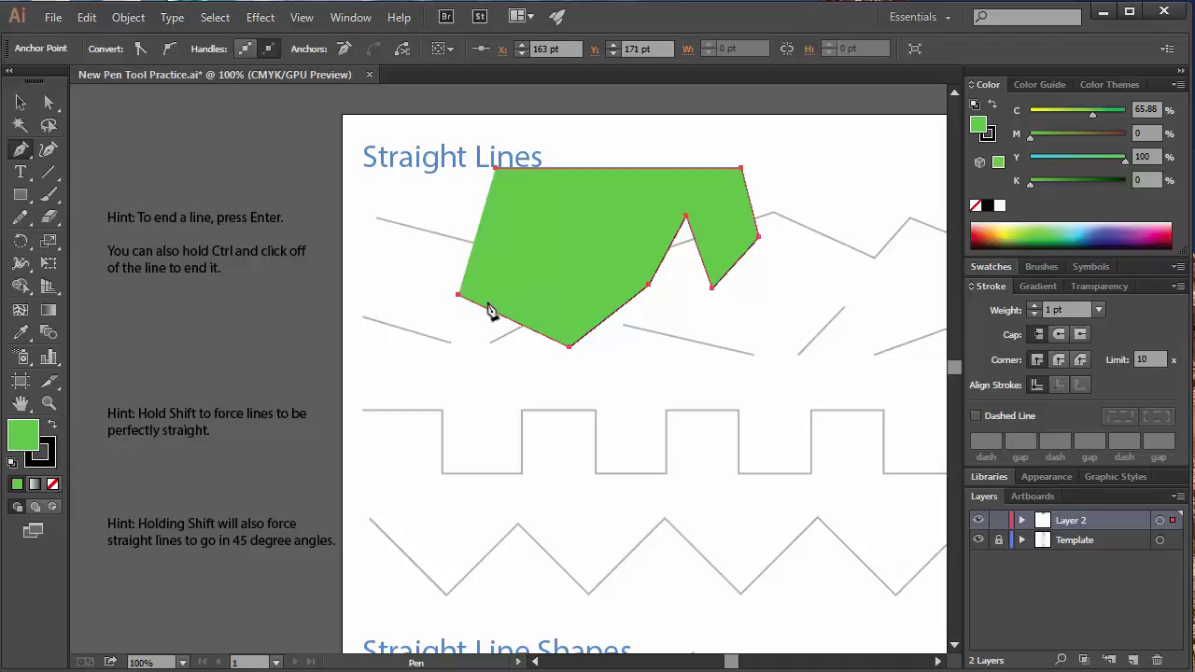
key("Delete")
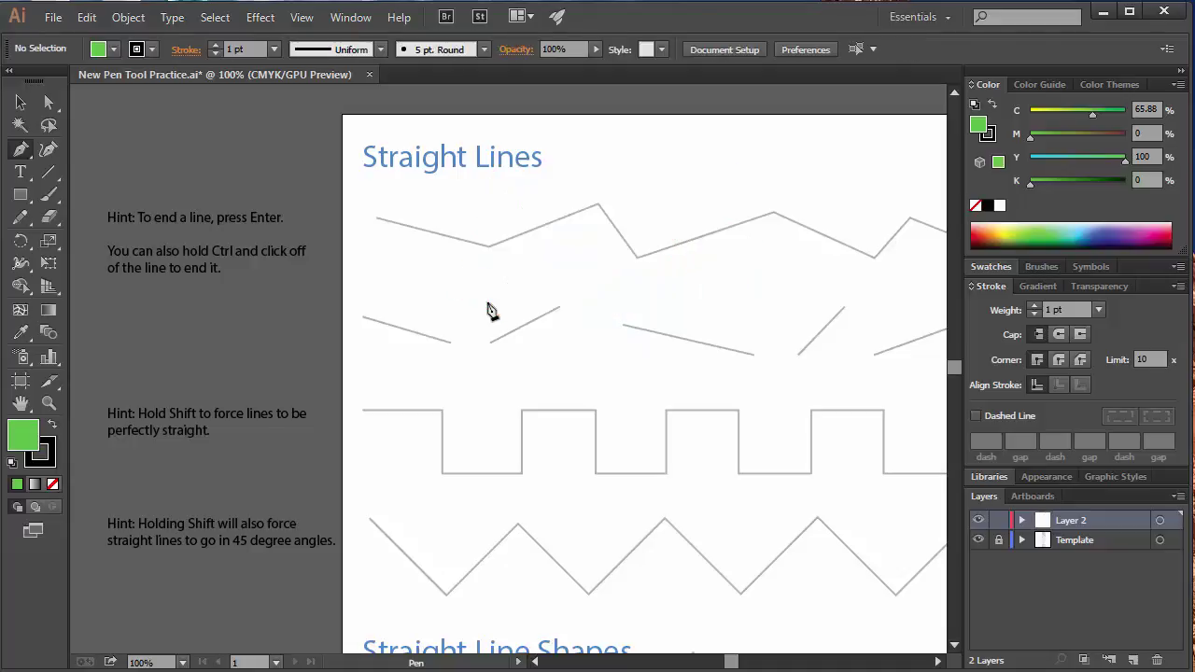
- Set the fill to none and the stroke to 3 pt red (C 7.06, M 100, Y 76.47, K 0.78)
left_click(53, 484)
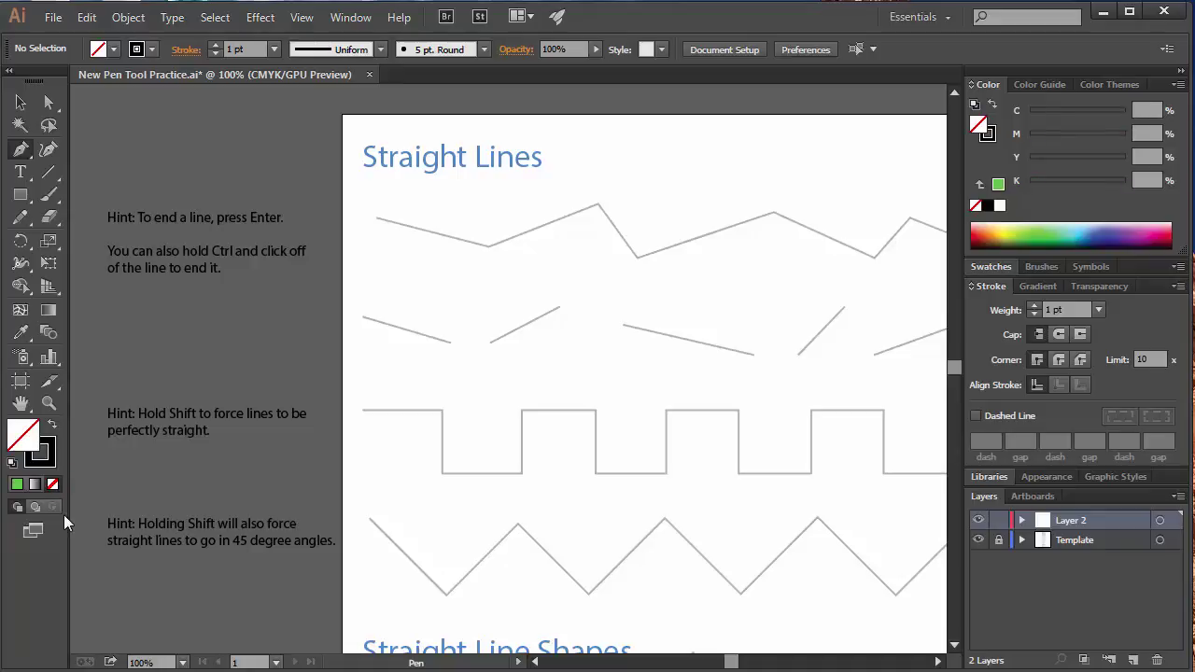
left_click(41, 457)
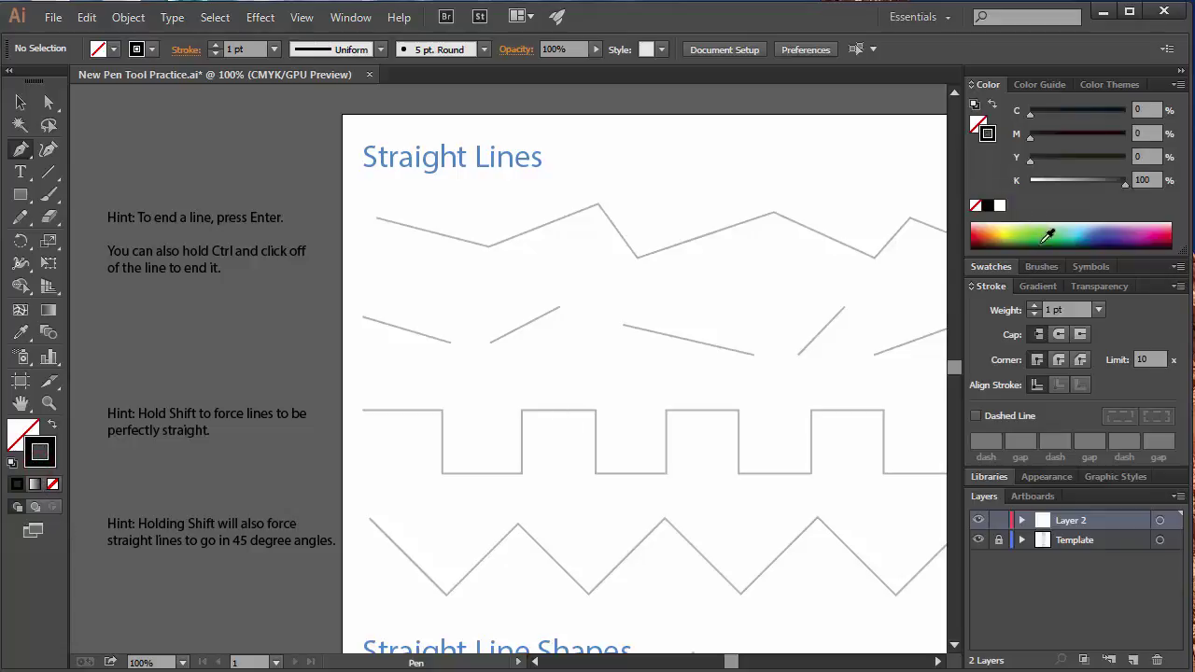
left_click_drag(1156, 228, 1164, 234)
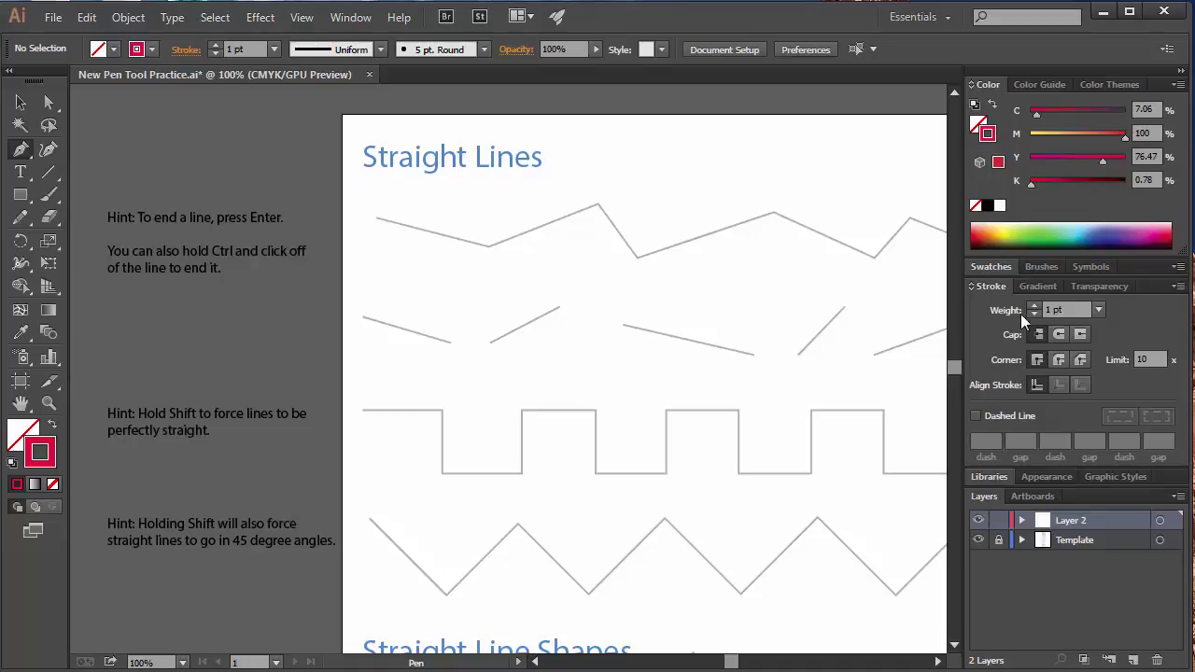
left_click(1032, 307)
left_click(1034, 305)
- Collapse the expanded panels to icons and the tool set to a single column
scroll(729, 238, "up", 1)
left_click_drag(377, 256, 360, 346)
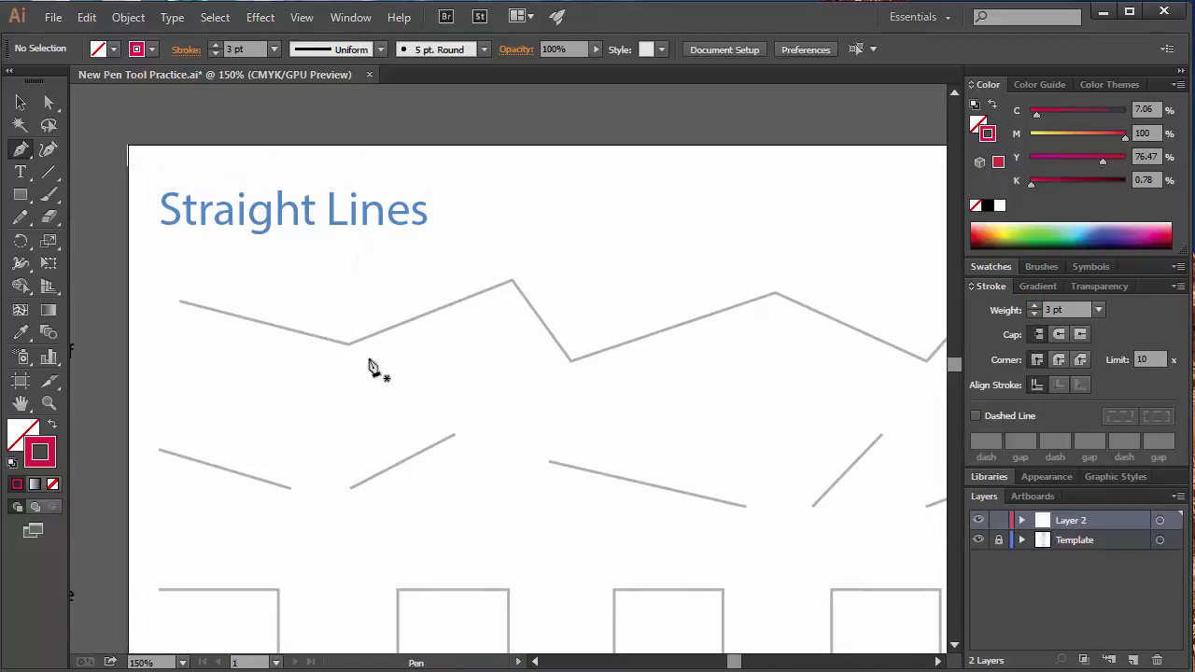
scroll(360, 346, "down", 1)
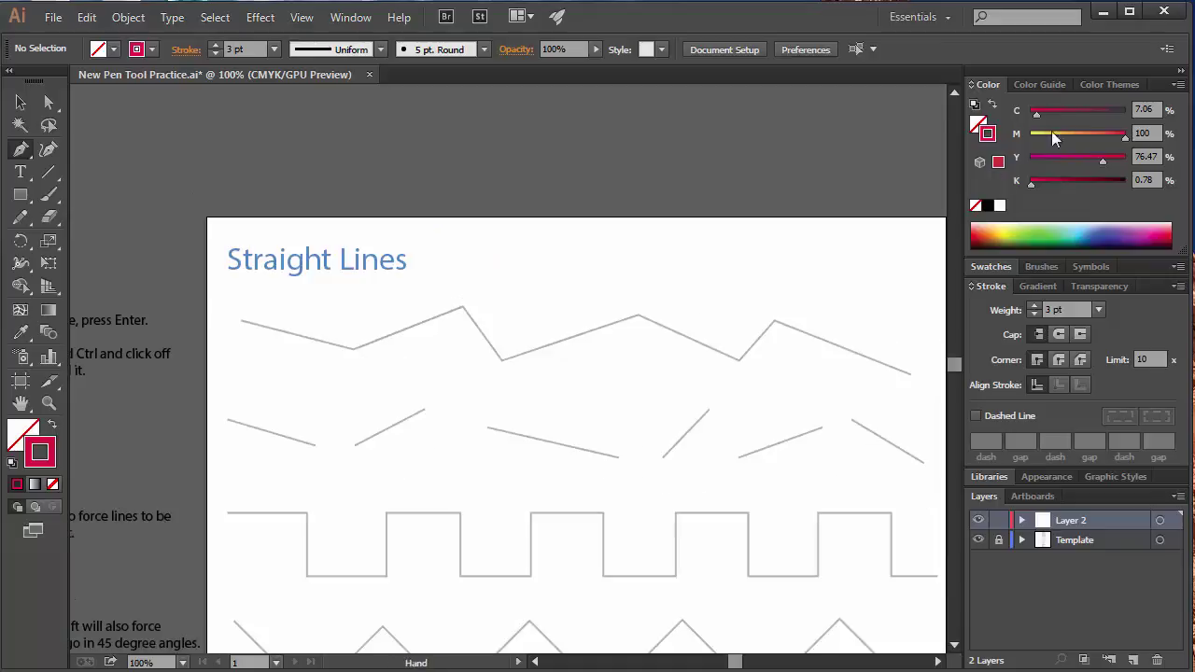
left_click(1181, 71)
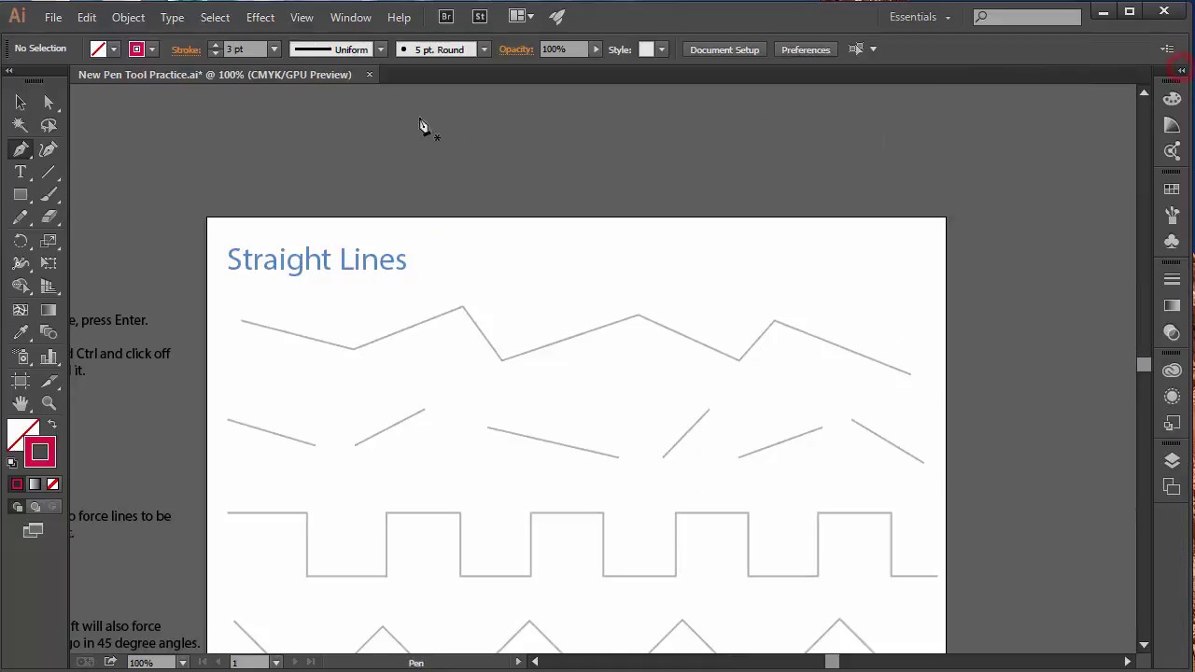
left_click(12, 72)
left_click_drag(440, 298, 555, 266)
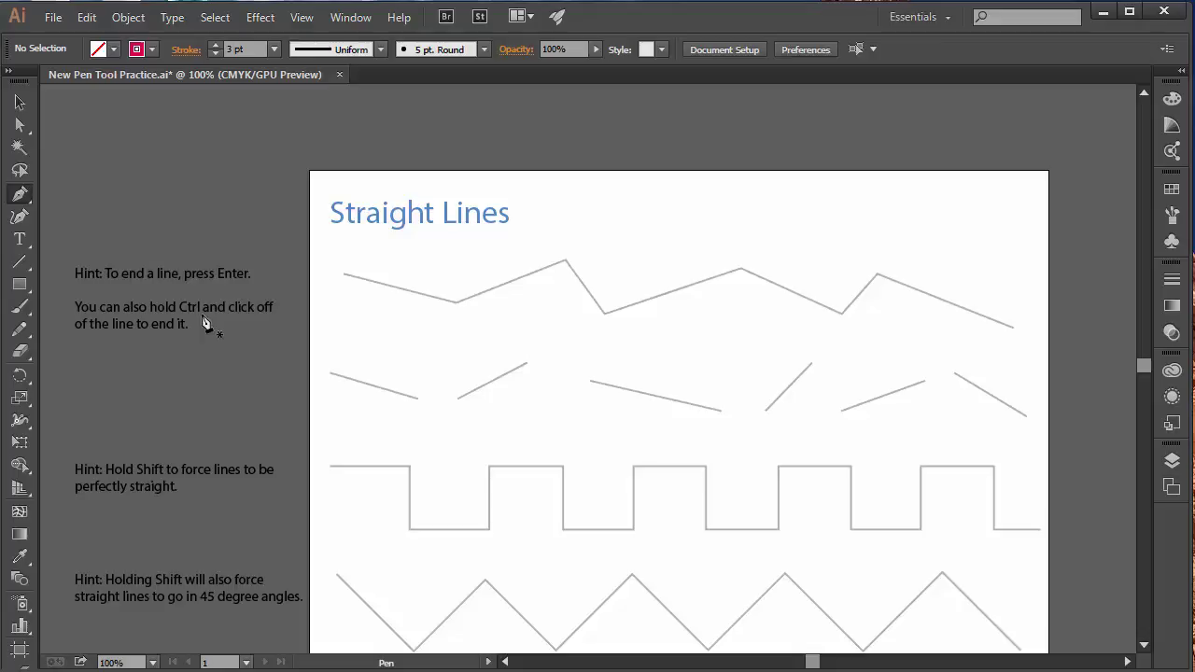
- Trace the zigzag in the first Straight Lines row corner by corner with the Pen tool and end the path
left_click(344, 275)
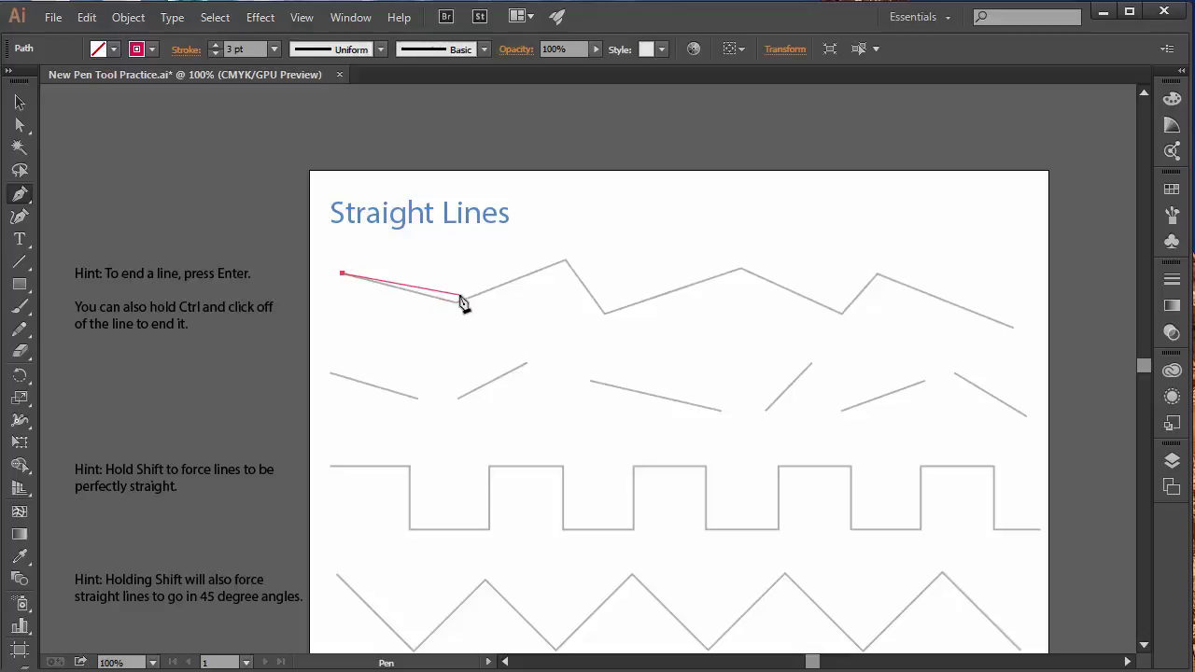
scroll(457, 304, "up", 1)
left_click(455, 303)
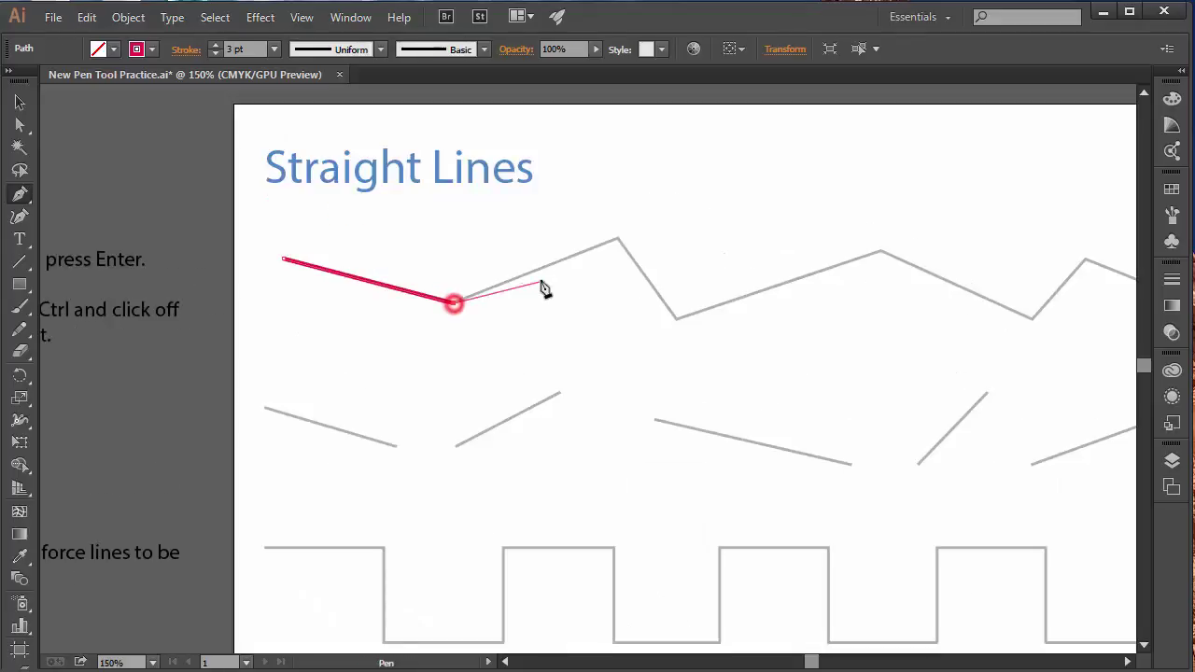
scroll(542, 274, "down", 1)
left_click_drag(537, 272, 424, 323)
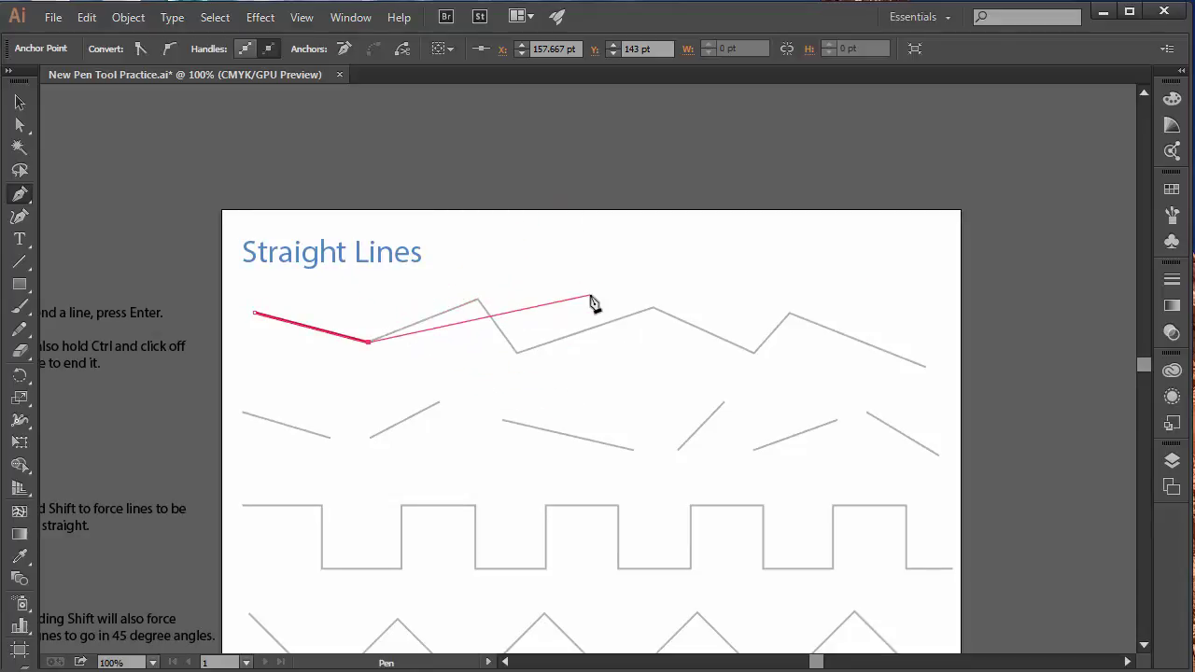
left_click(478, 299)
left_click(515, 351)
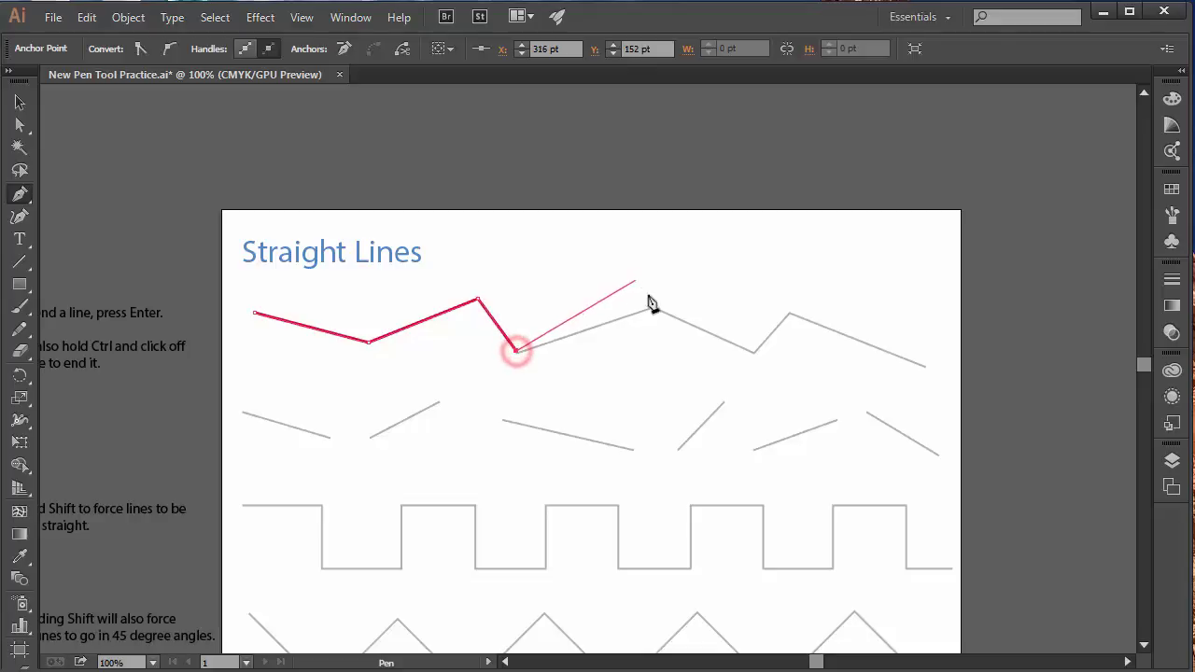
left_click(653, 307)
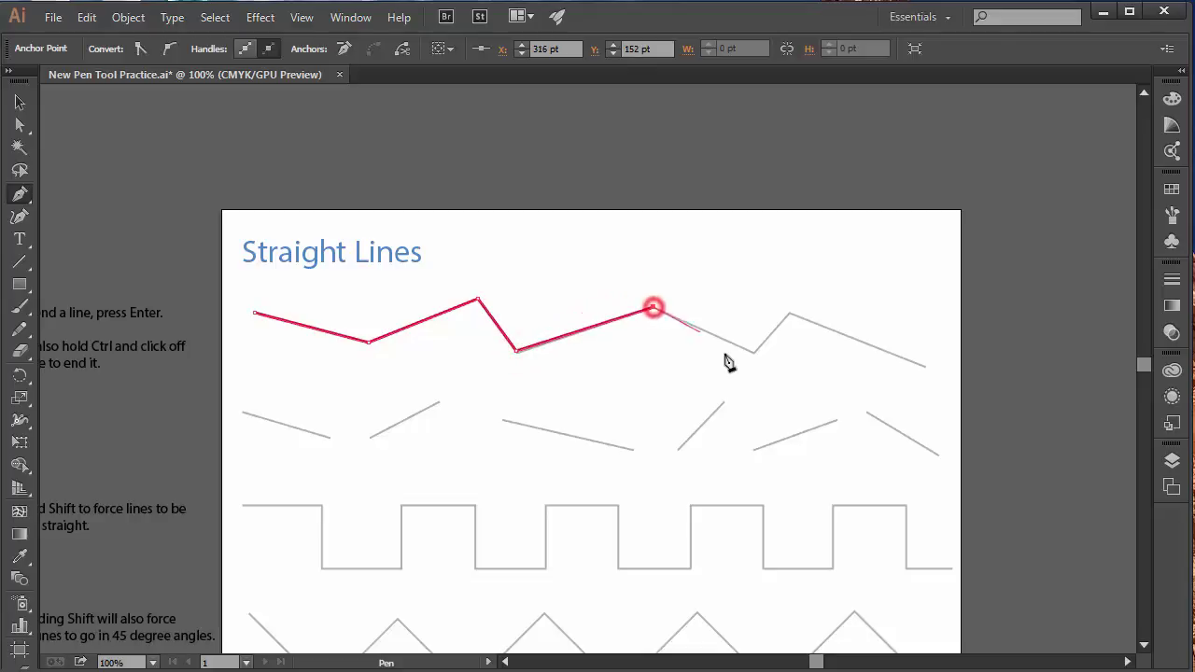
left_click(753, 351)
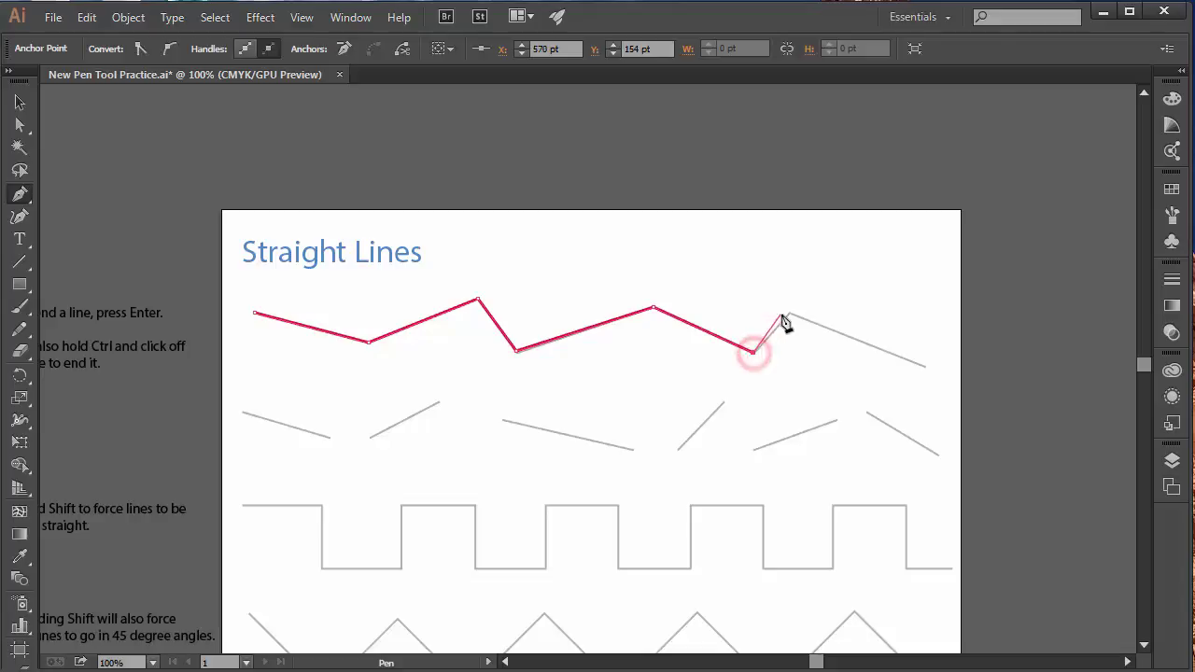
left_click(789, 315)
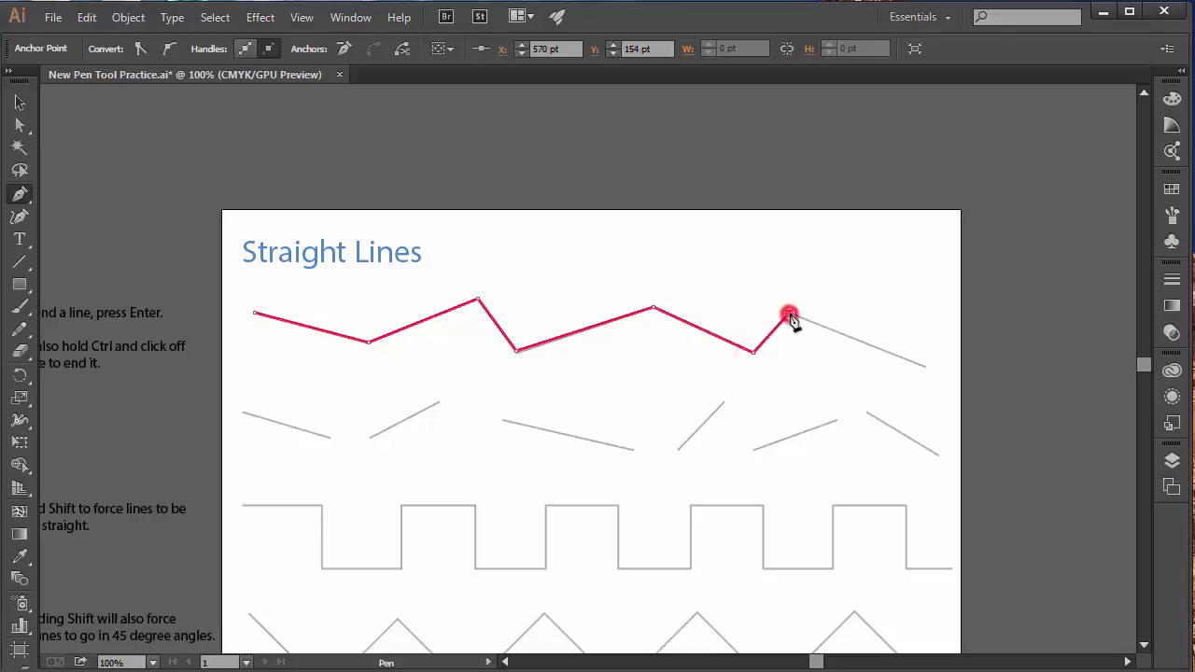
left_click(923, 366)
key("Return")
- Trace the first three slanted lines of the second row as separate open paths, ending each one
left_click(242, 411)
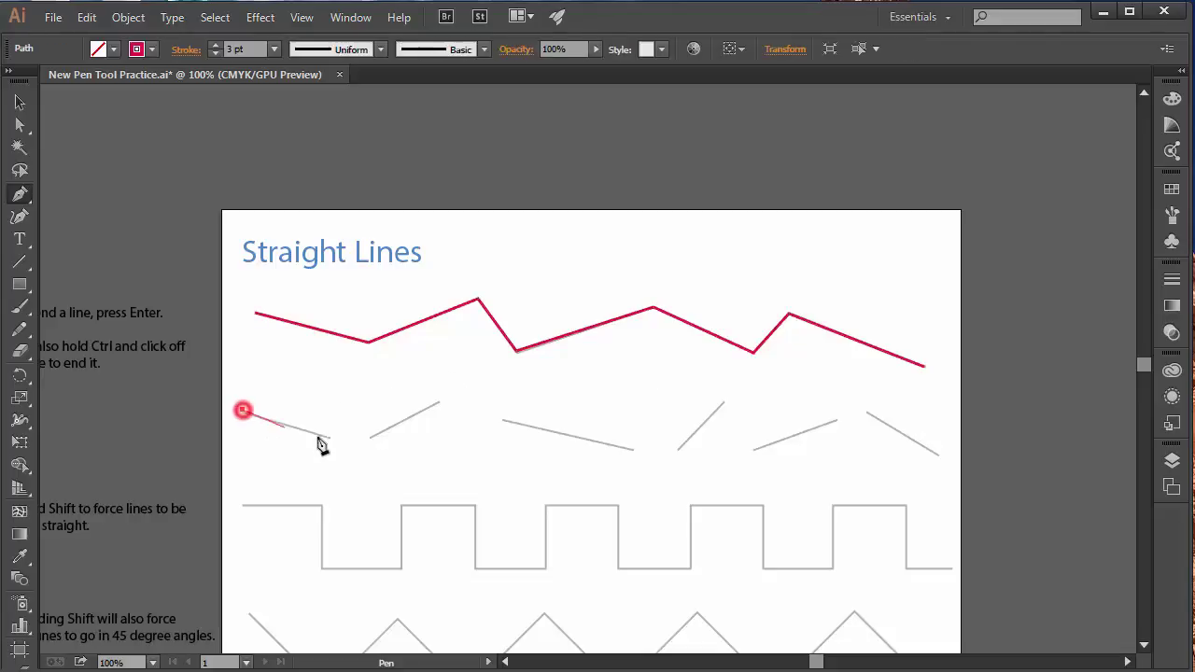
left_click(328, 436)
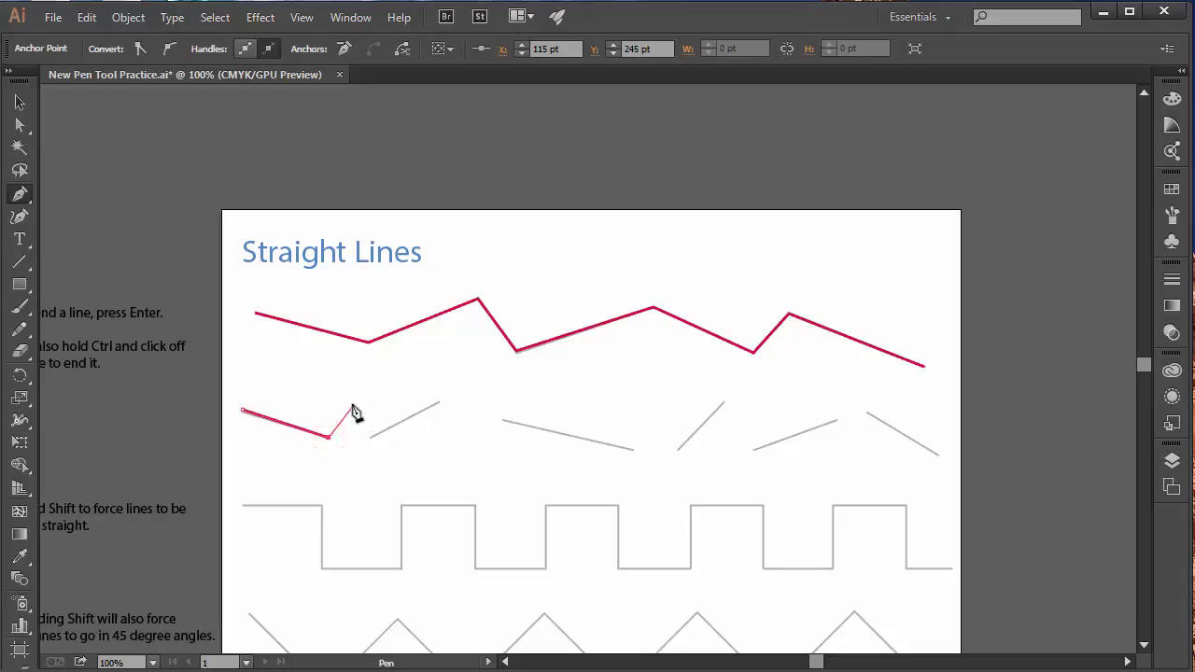
key("ctrl")
left_click(305, 377, "ctrl")
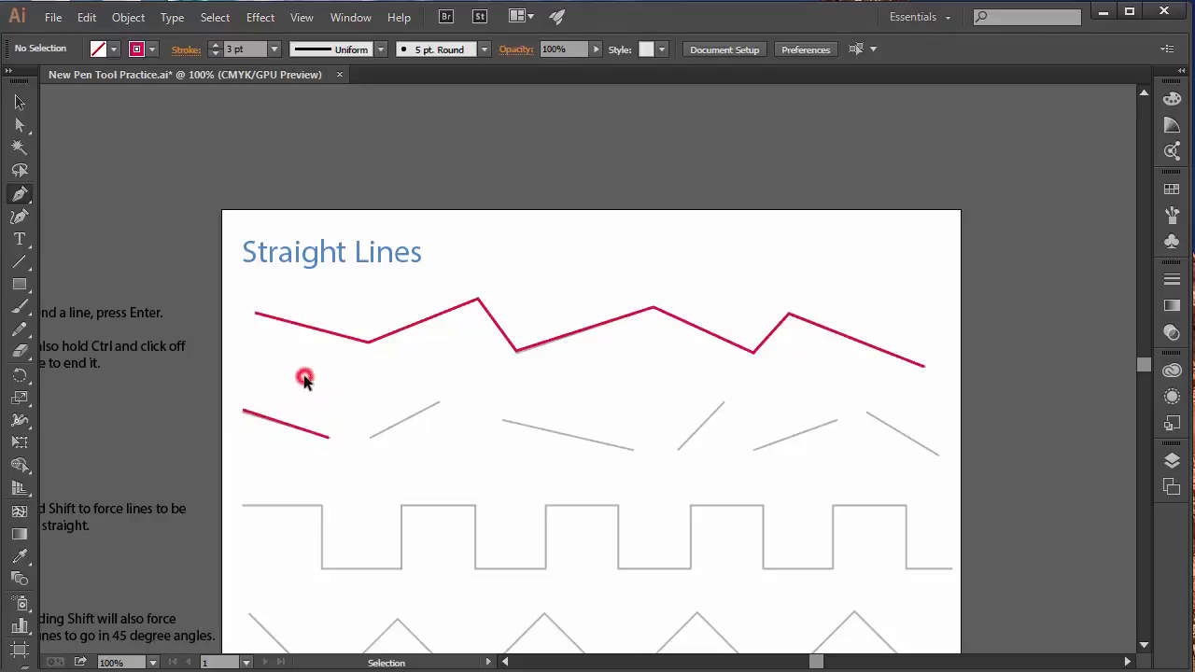
left_click(370, 436)
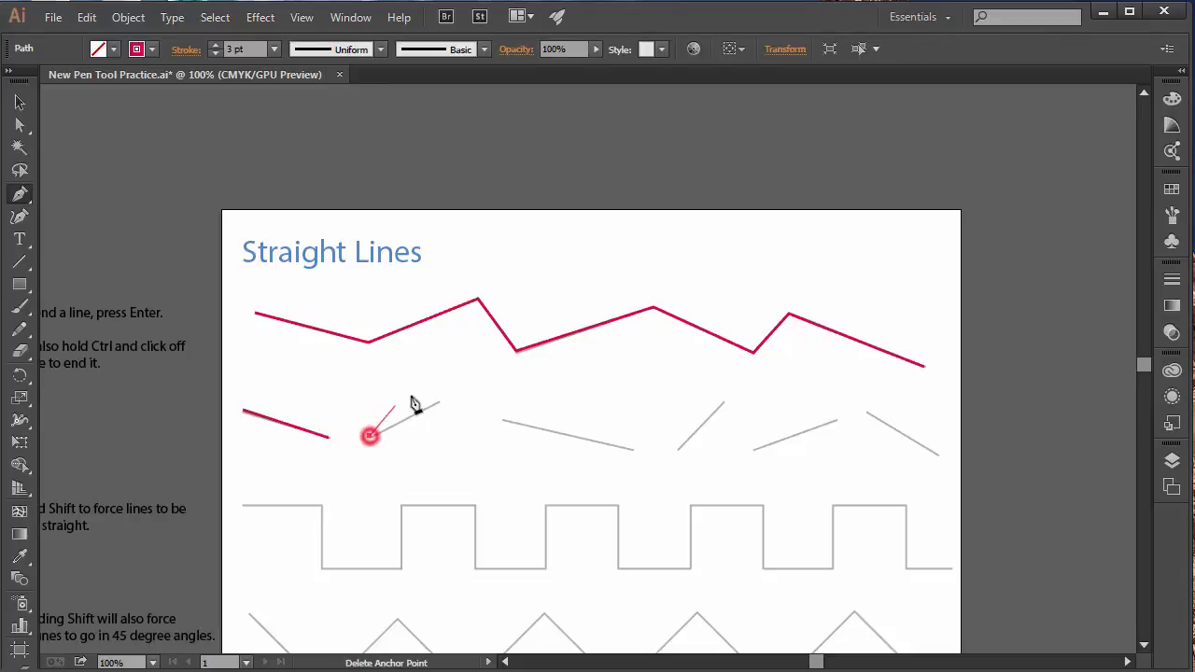
left_click(438, 404)
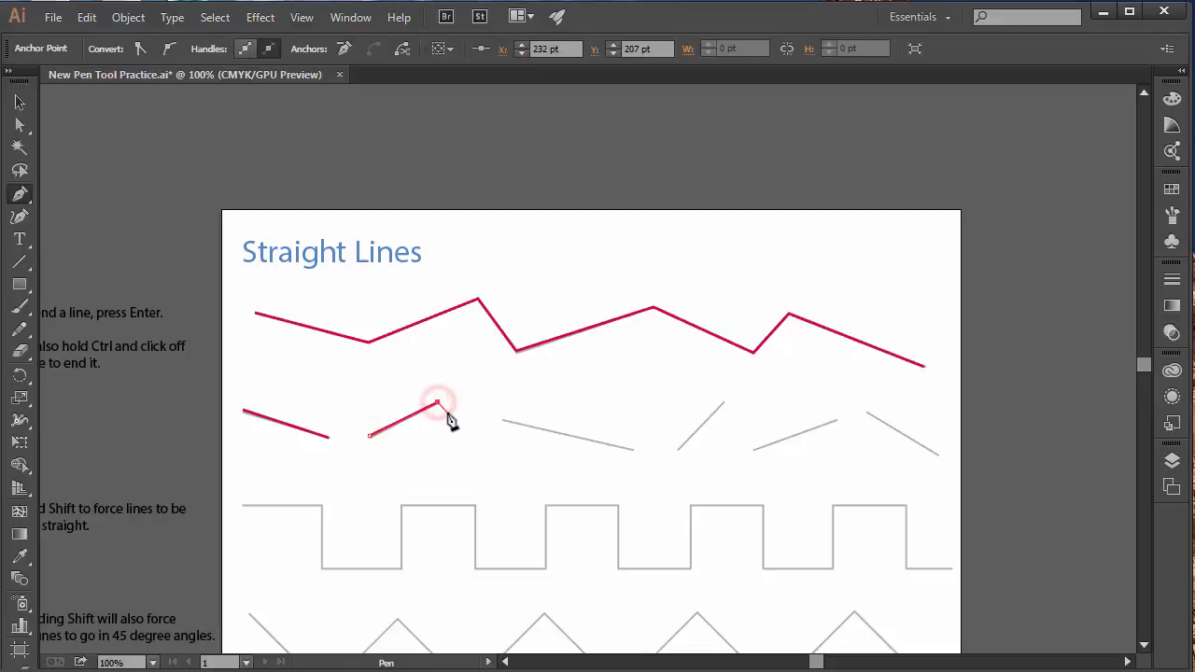
left_click(503, 419)
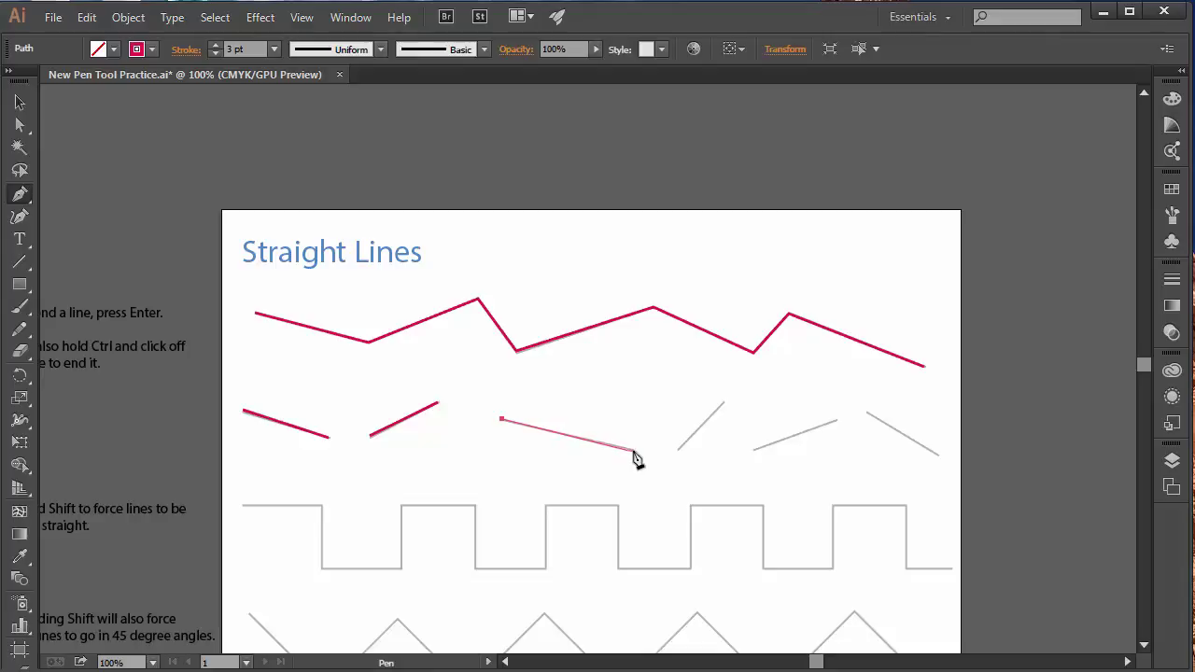
left_click(633, 451)
key("Return")
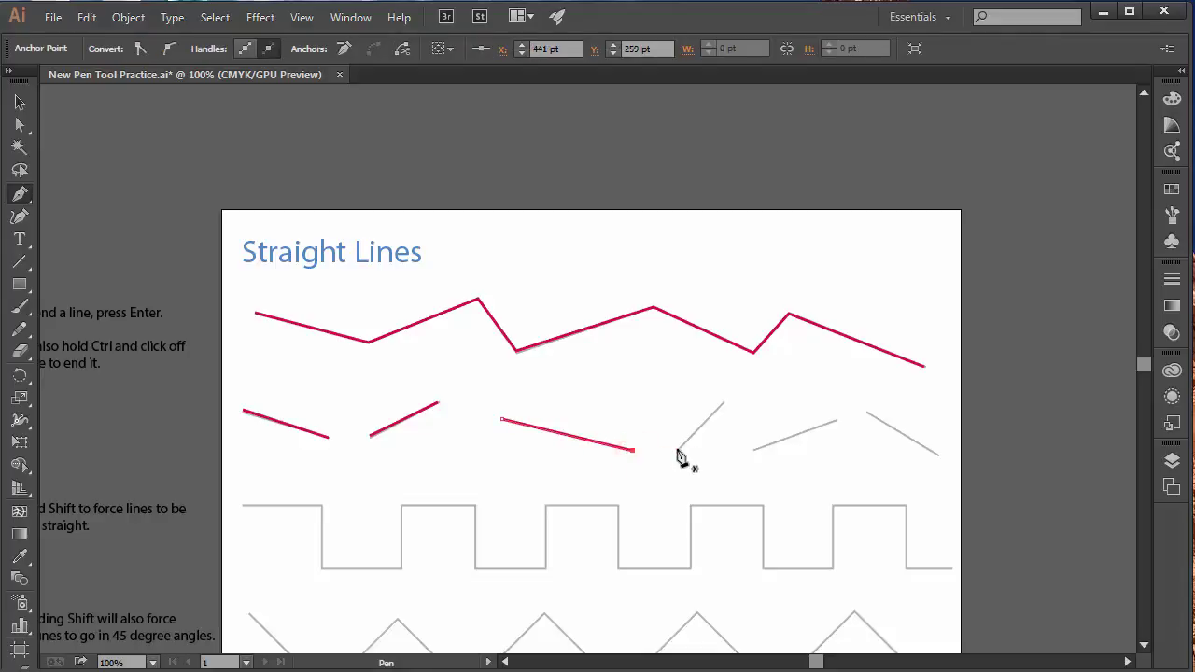
- Trace the last three slanted lines of the second row as separate open paths, ending each one
left_click(677, 449)
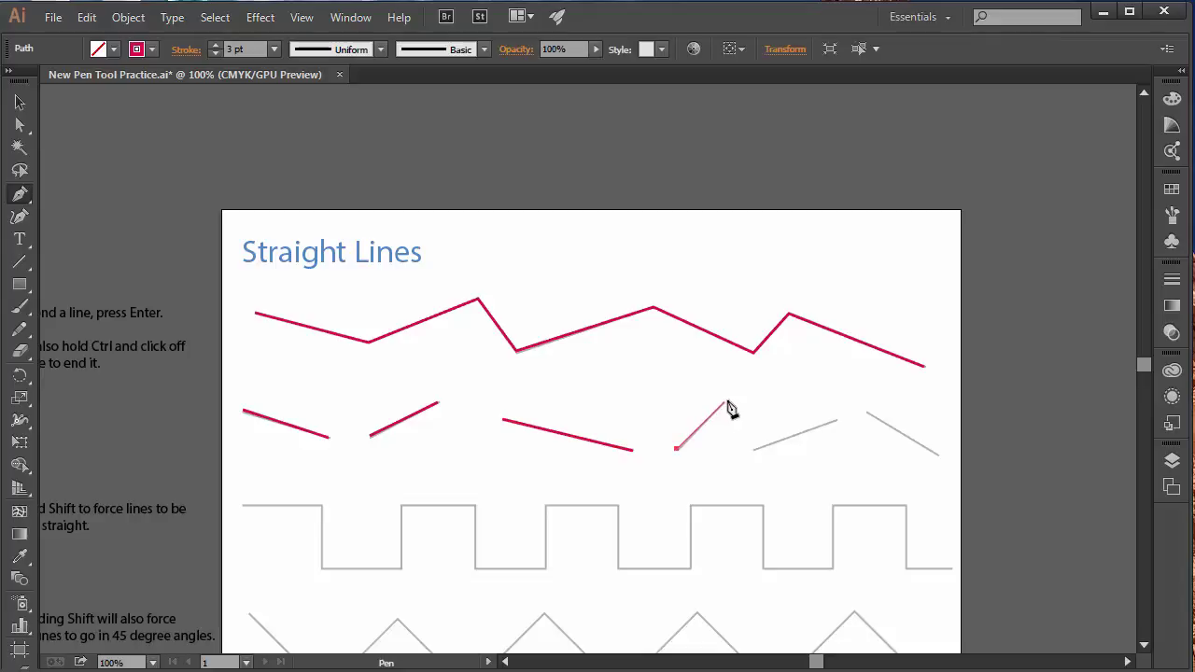
left_click(722, 402)
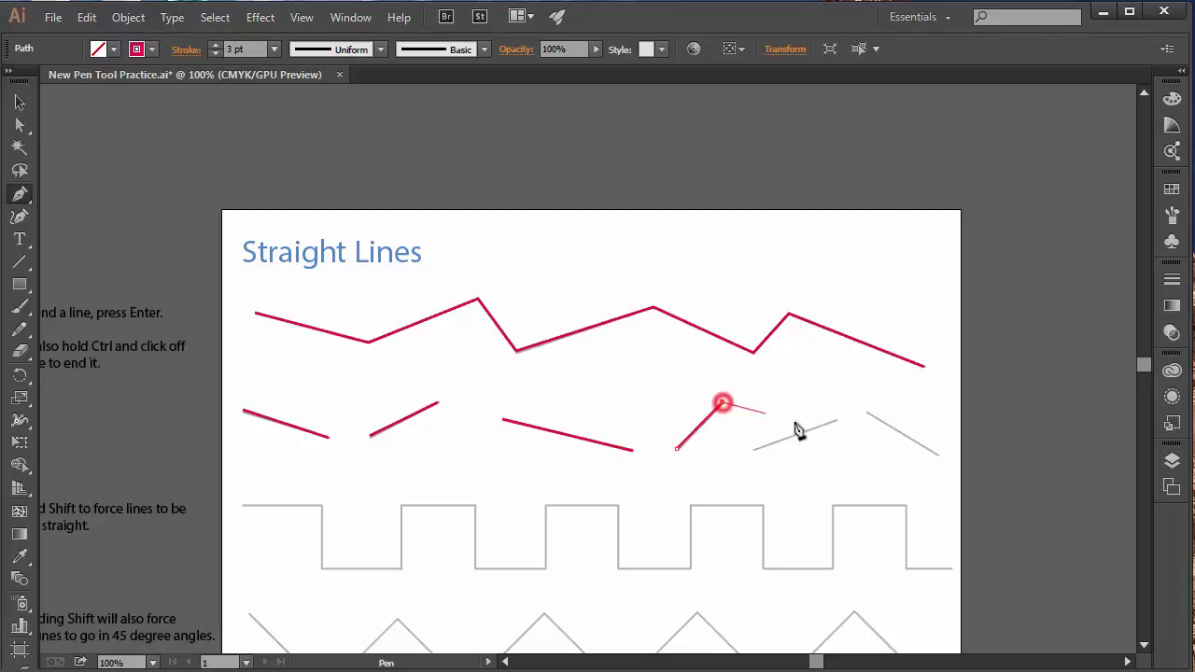
key("Return")
left_click(754, 451)
left_click(837, 421)
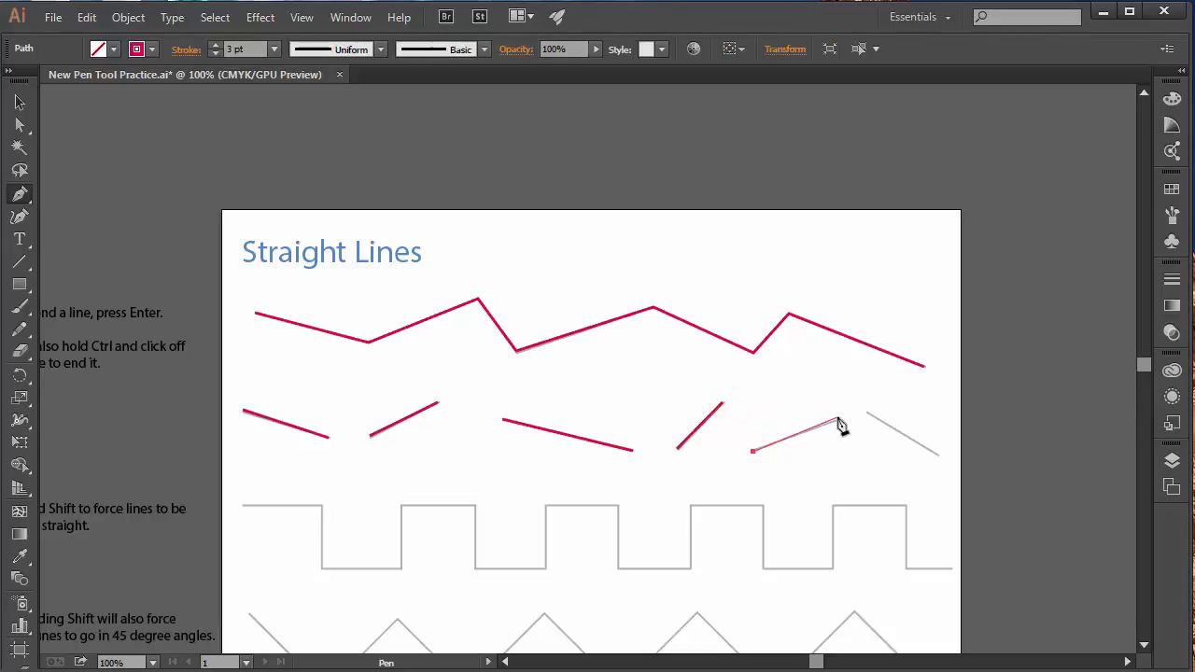
left_click(837, 422)
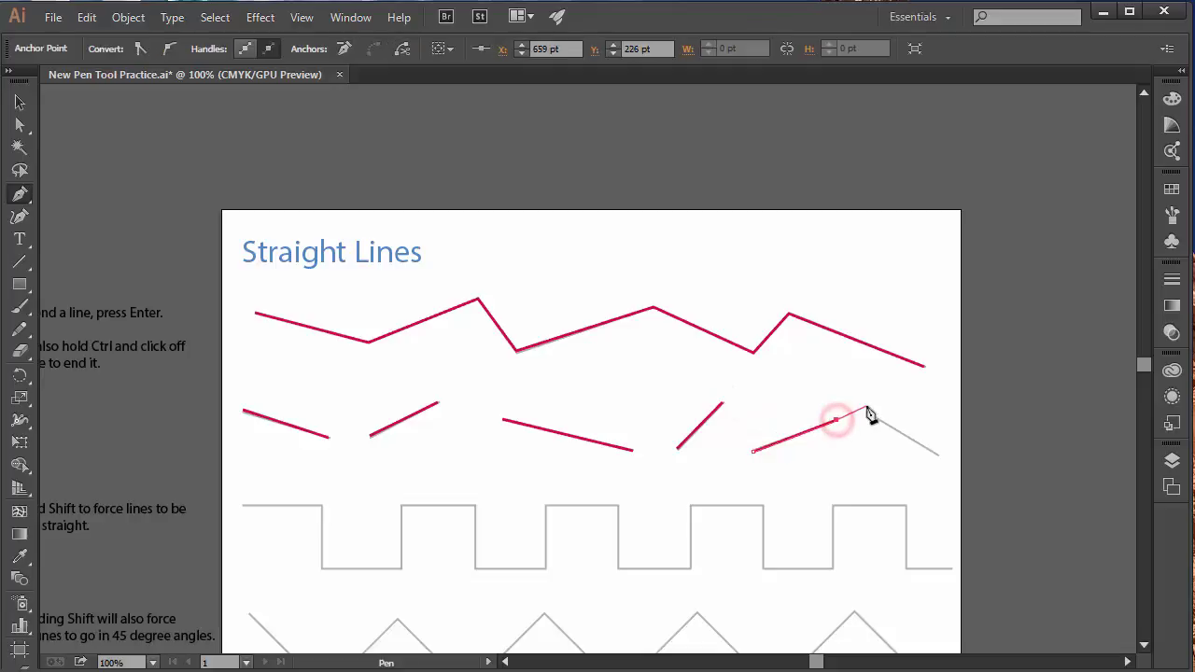
left_click(937, 455)
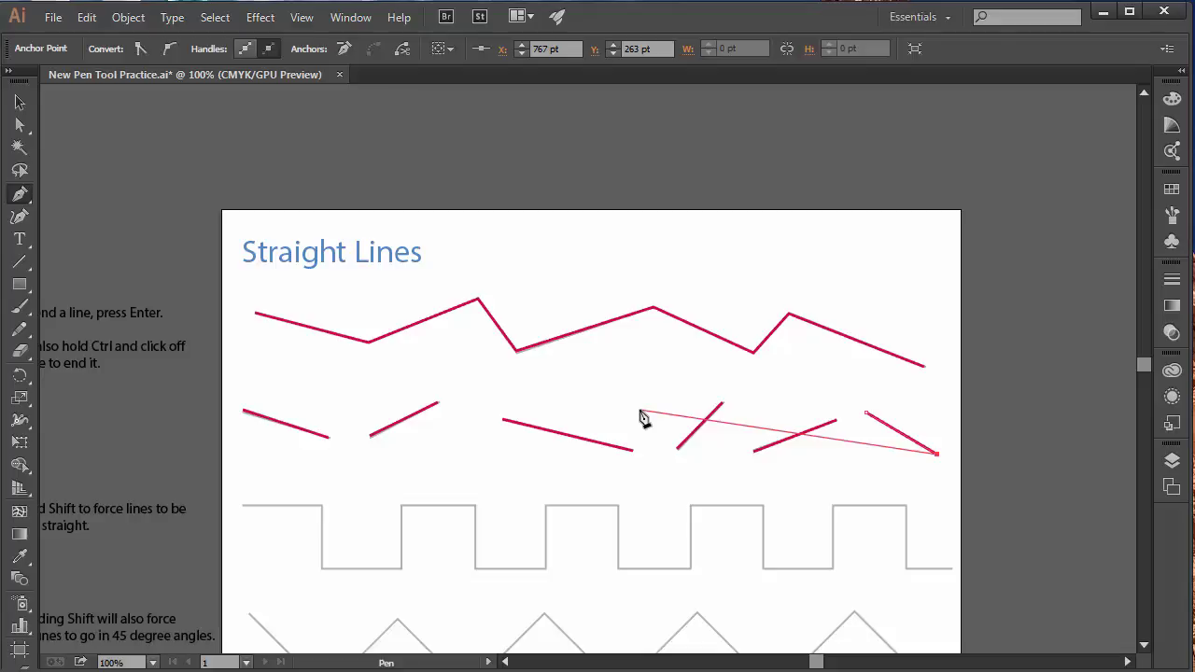
key("Return")
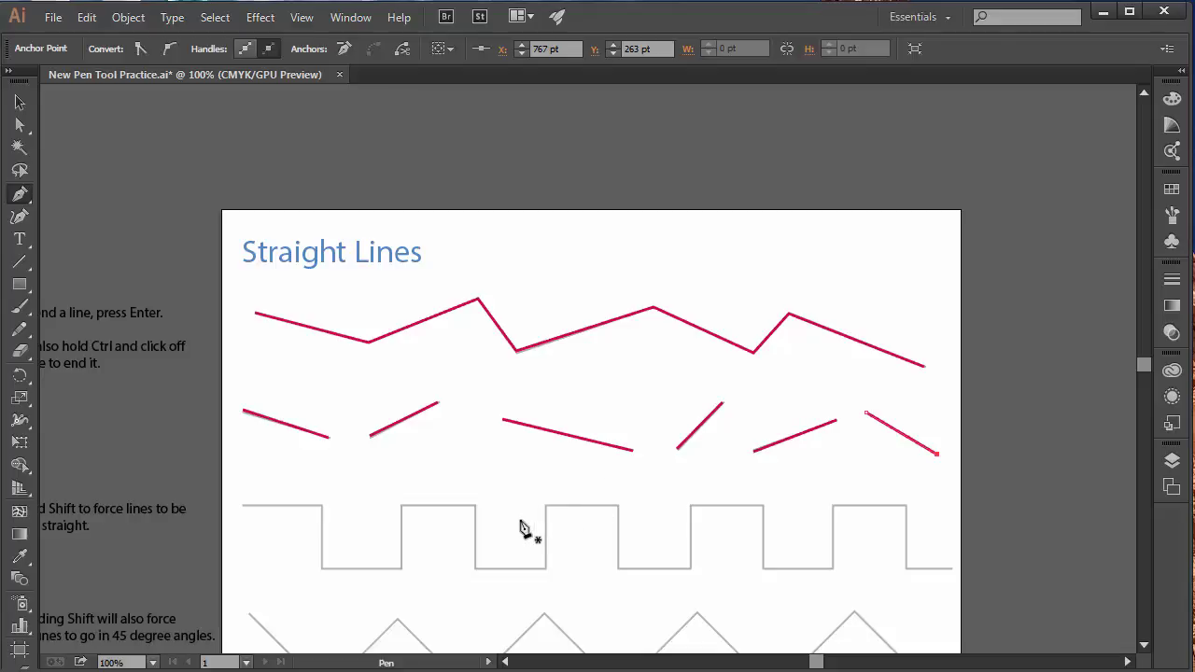
- Trace the third row's square wave with Pen tool segments constrained horizontally and vertically, from its left end through the third raised section's top edge
left_click_drag(523, 519, 576, 453)
scroll(558, 447, "up", 1)
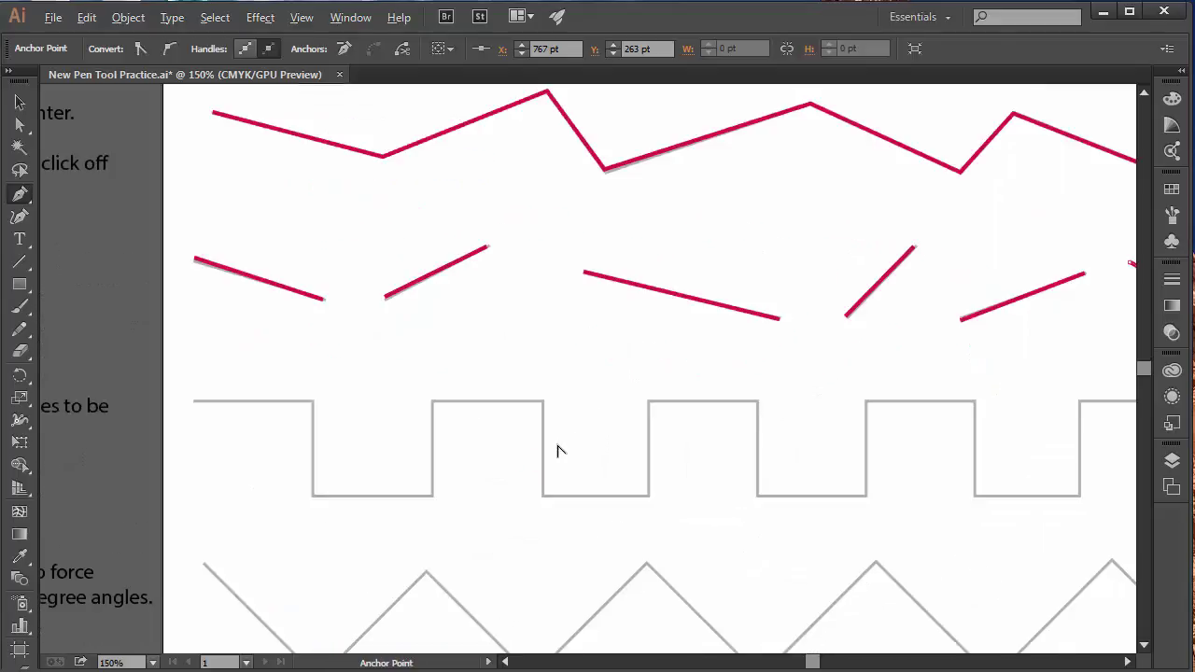
scroll(557, 446, "down", 1)
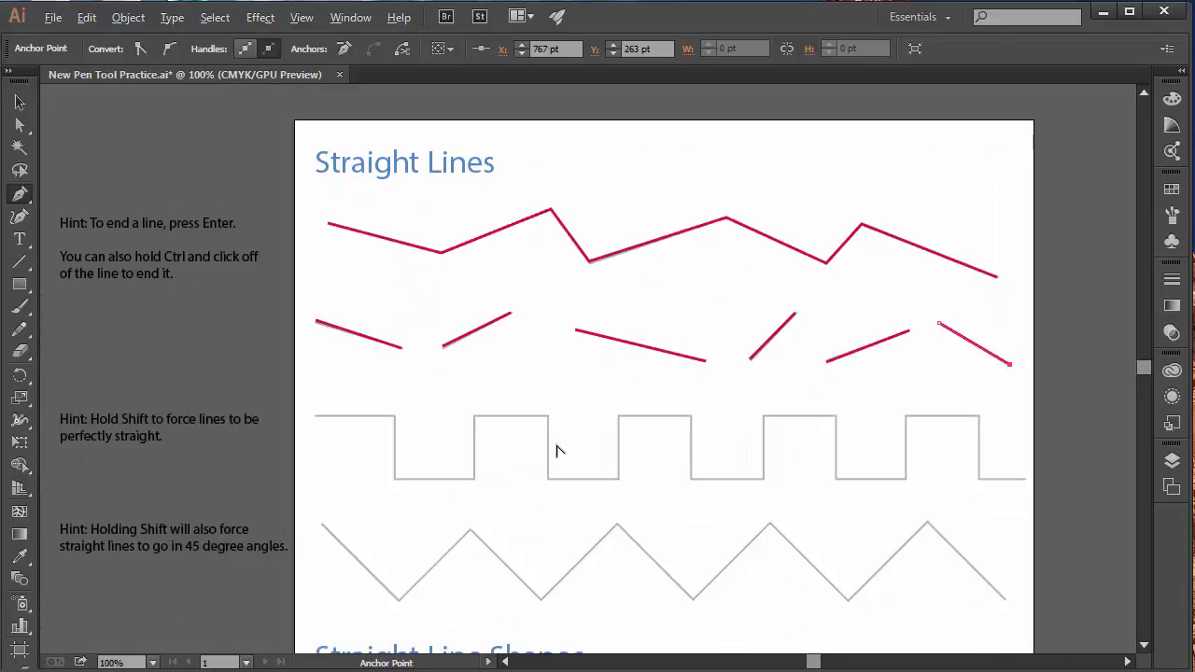
left_click(316, 416)
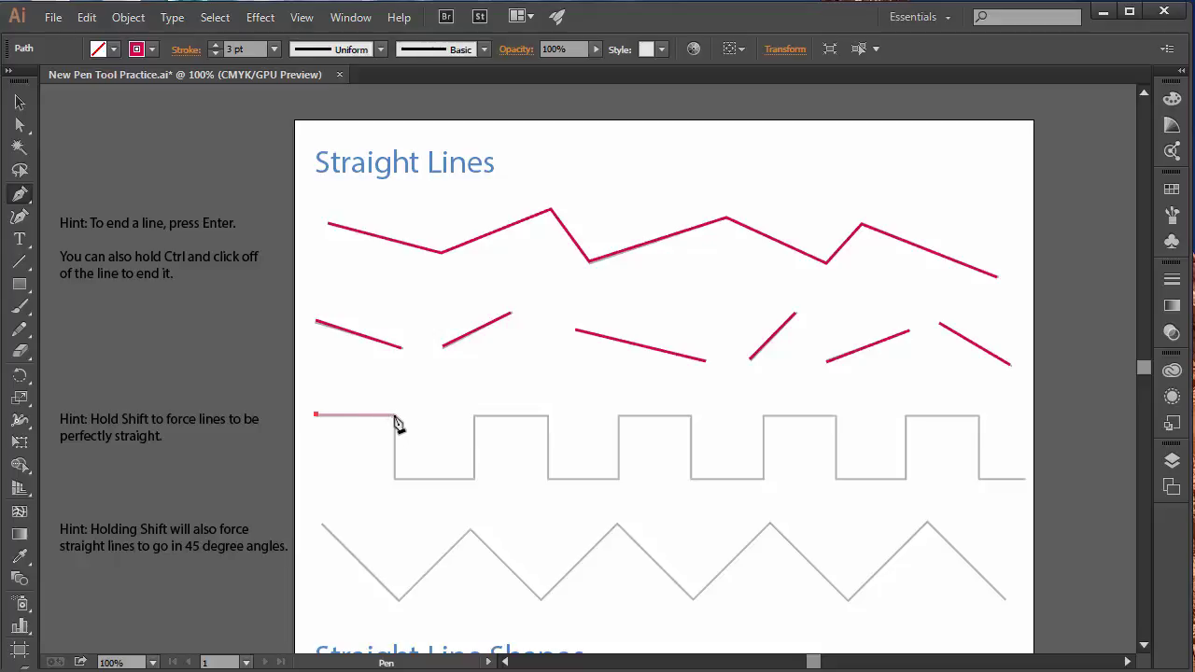
left_click(395, 414)
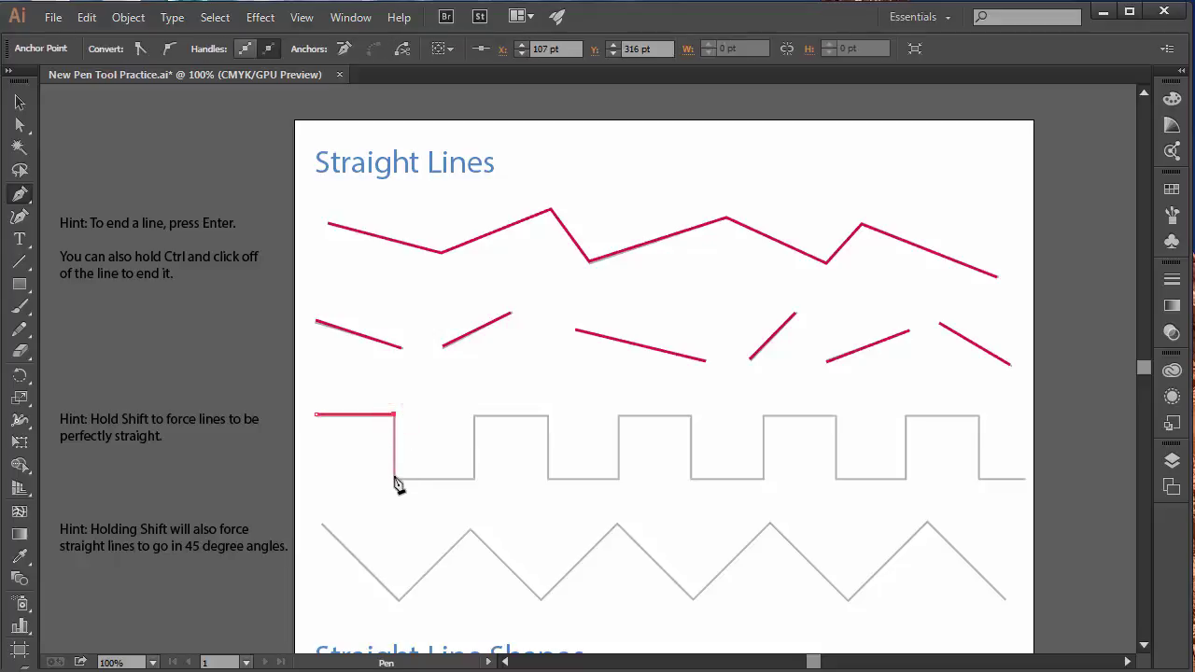
left_click(394, 477)
left_click(475, 477)
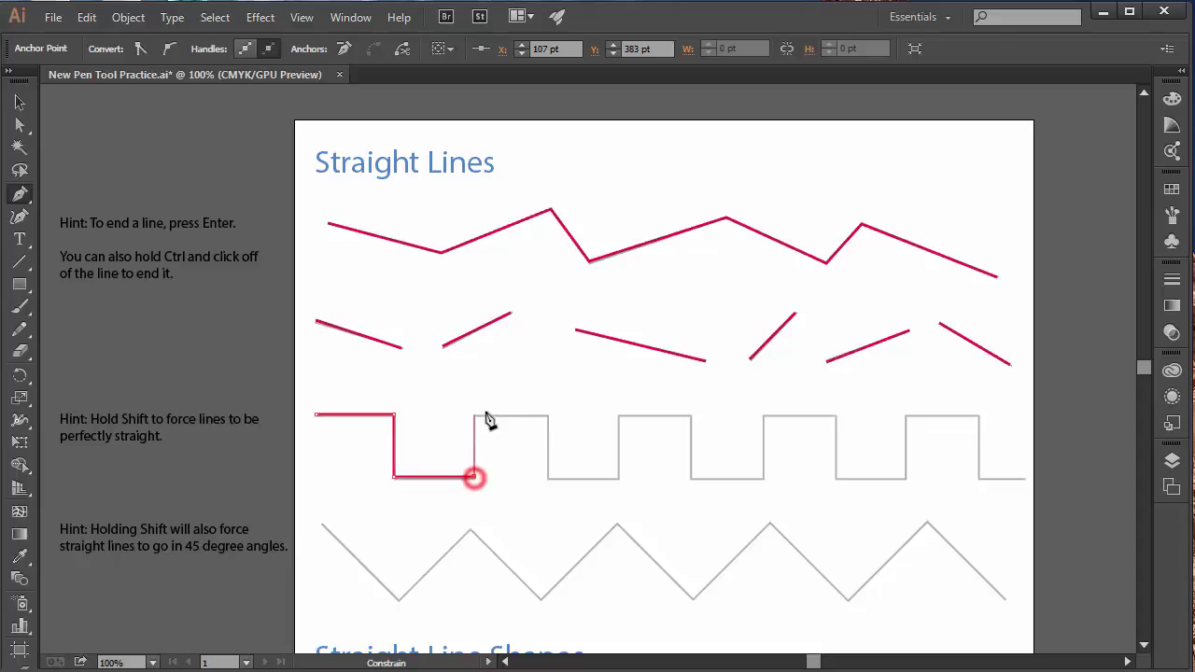
left_click(475, 416, "shift")
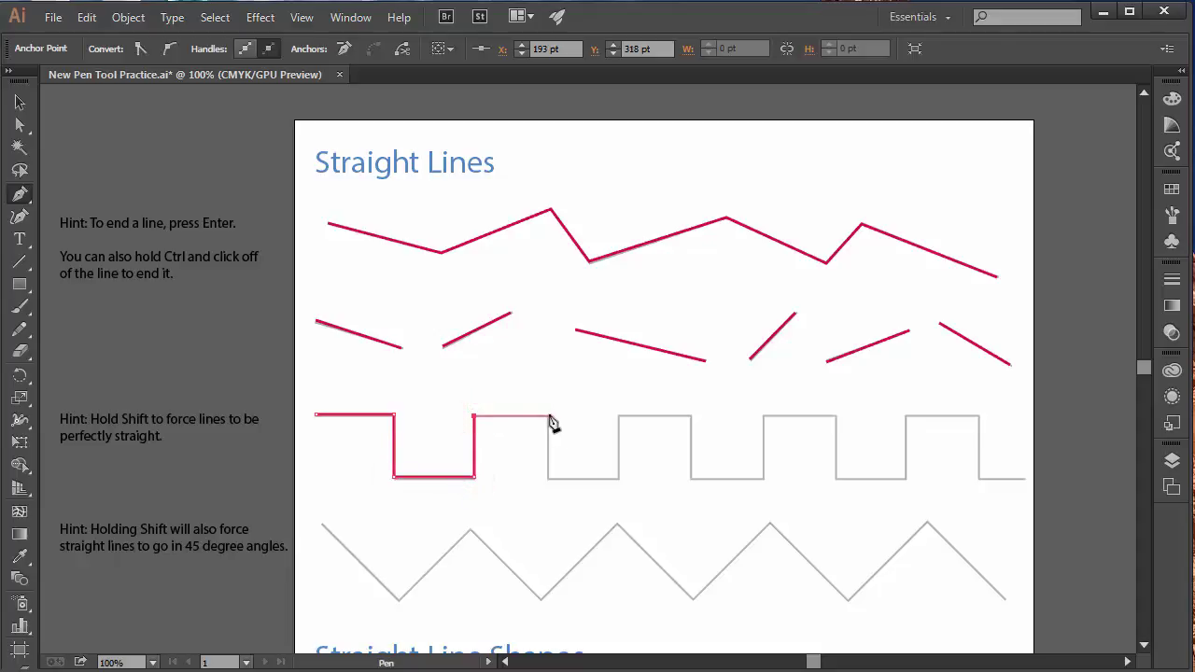
left_click(548, 417, "shift")
left_click(548, 479, "shift")
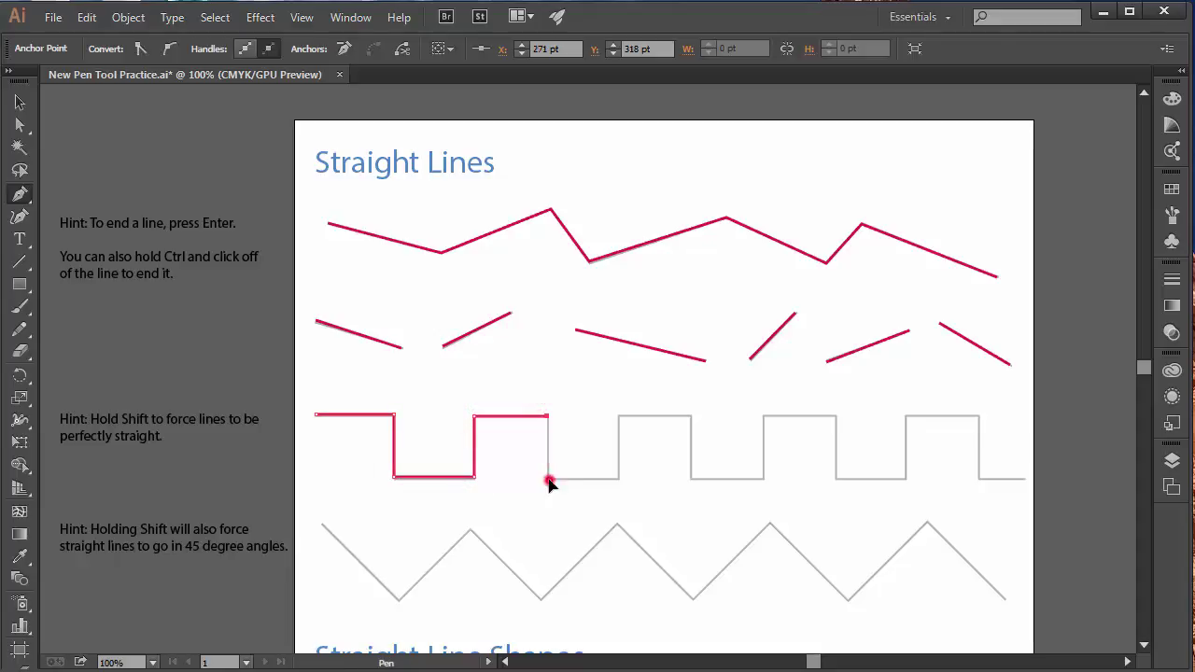
left_click(618, 480, "shift")
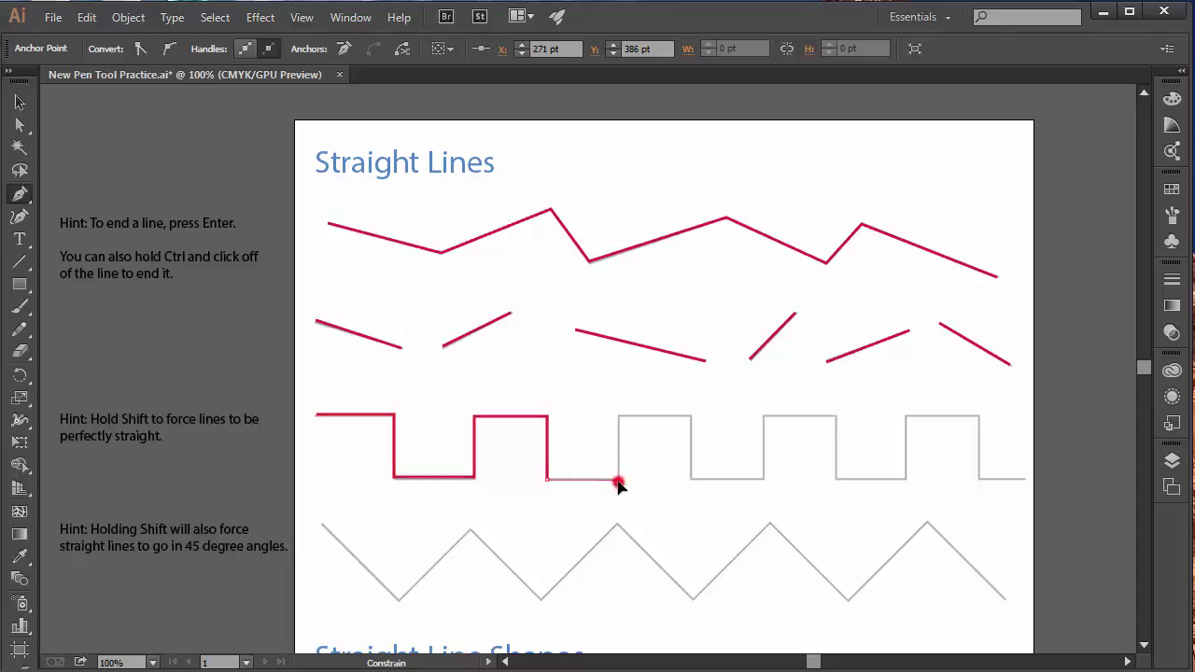
left_click(620, 417, "shift")
left_click(691, 416, "shift")
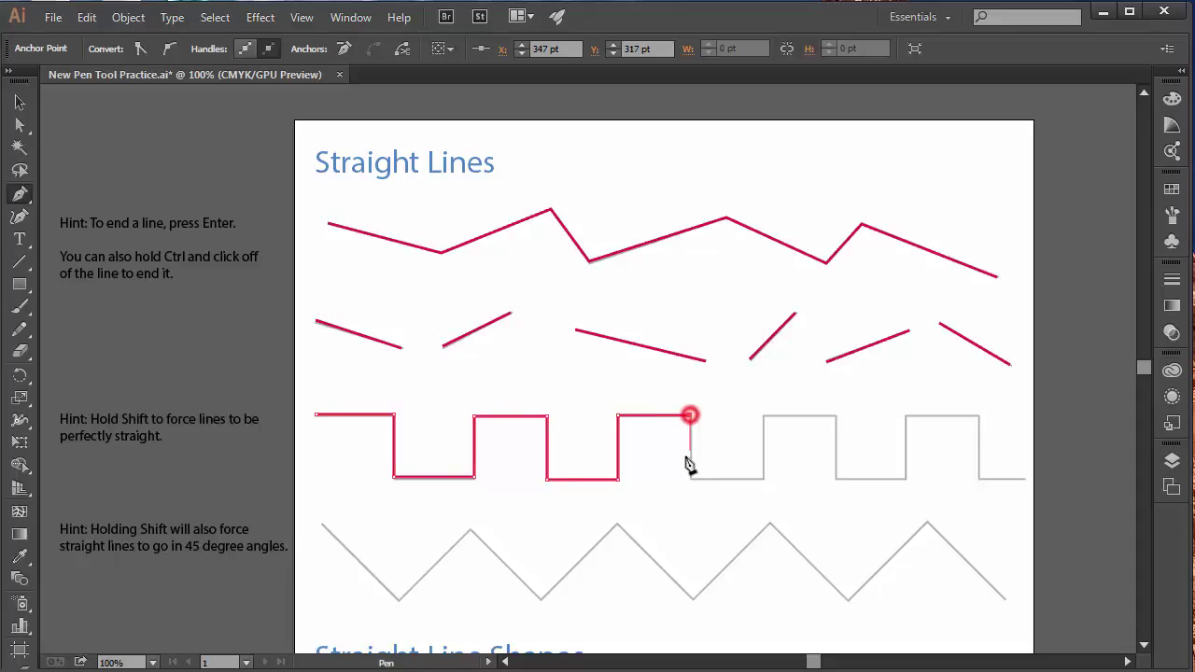
- Continue the square-wave path with constrained segments down from the third raised section to the row's right end, and end the path
left_click(691, 479, "shift")
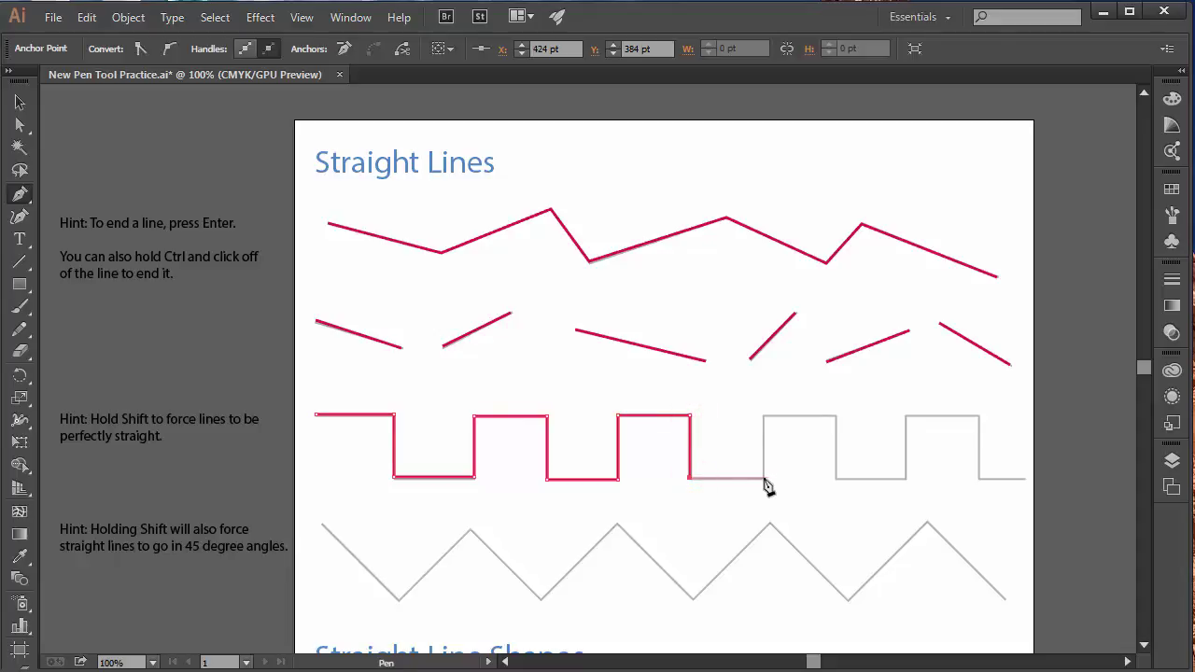
left_click(764, 479, "shift")
left_click(764, 417, "shift")
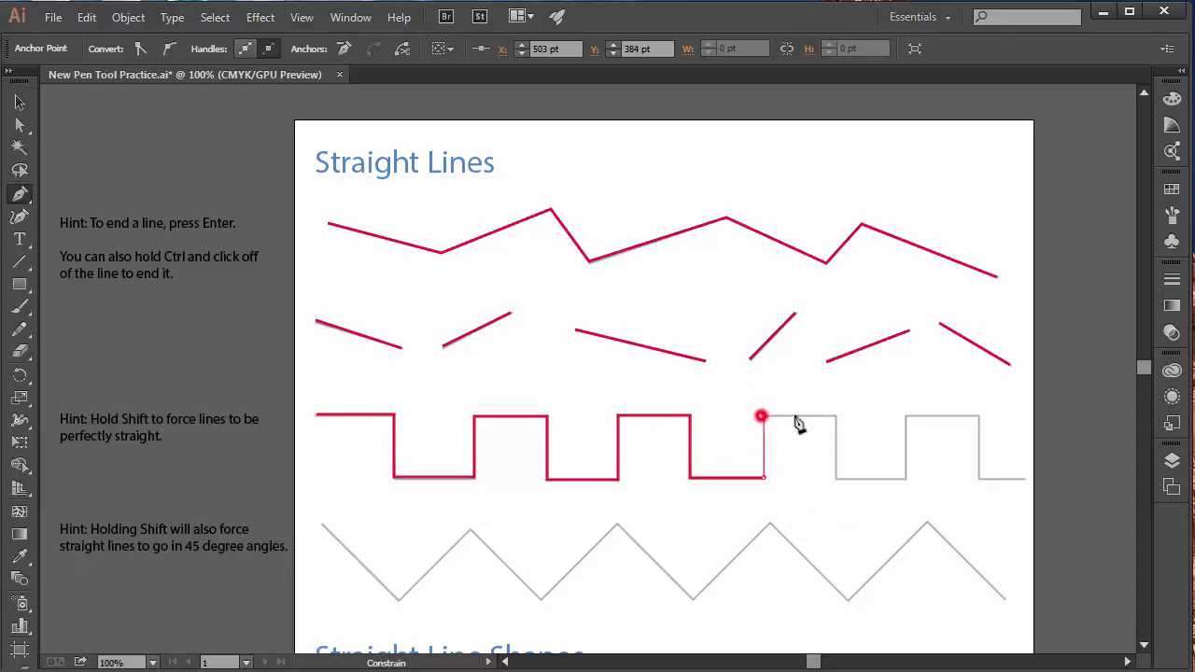
left_click(838, 416, "shift")
left_click(836, 479, "shift")
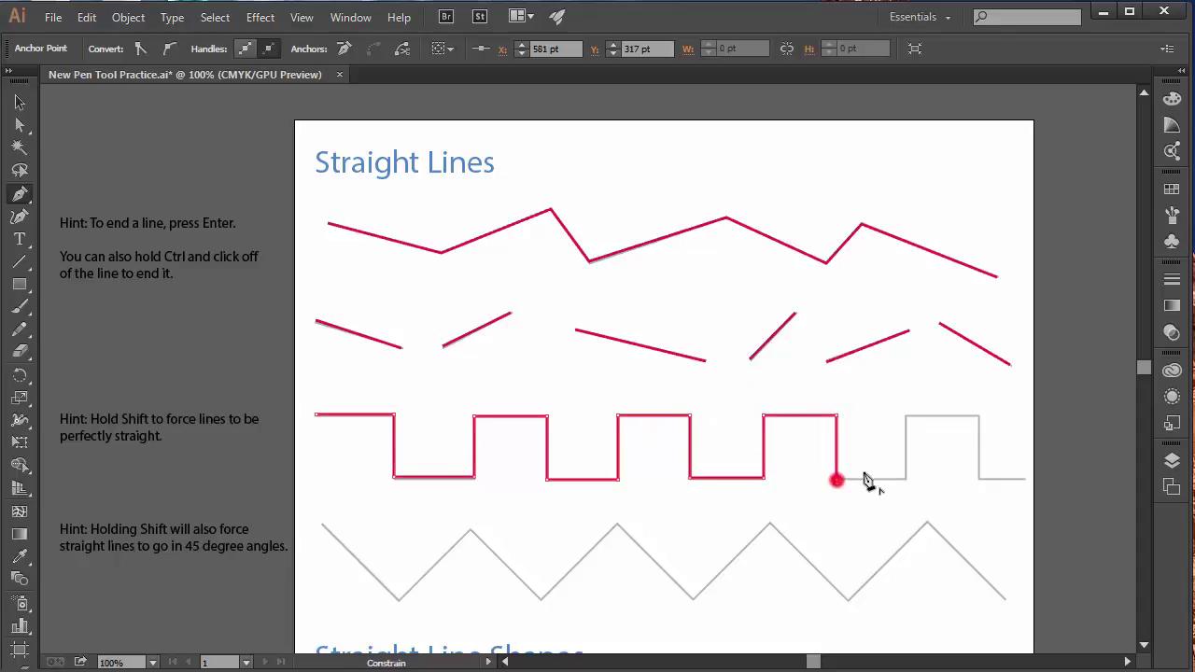
left_click(906, 479, "shift")
left_click(906, 417, "shift")
left_click(980, 417, "shift")
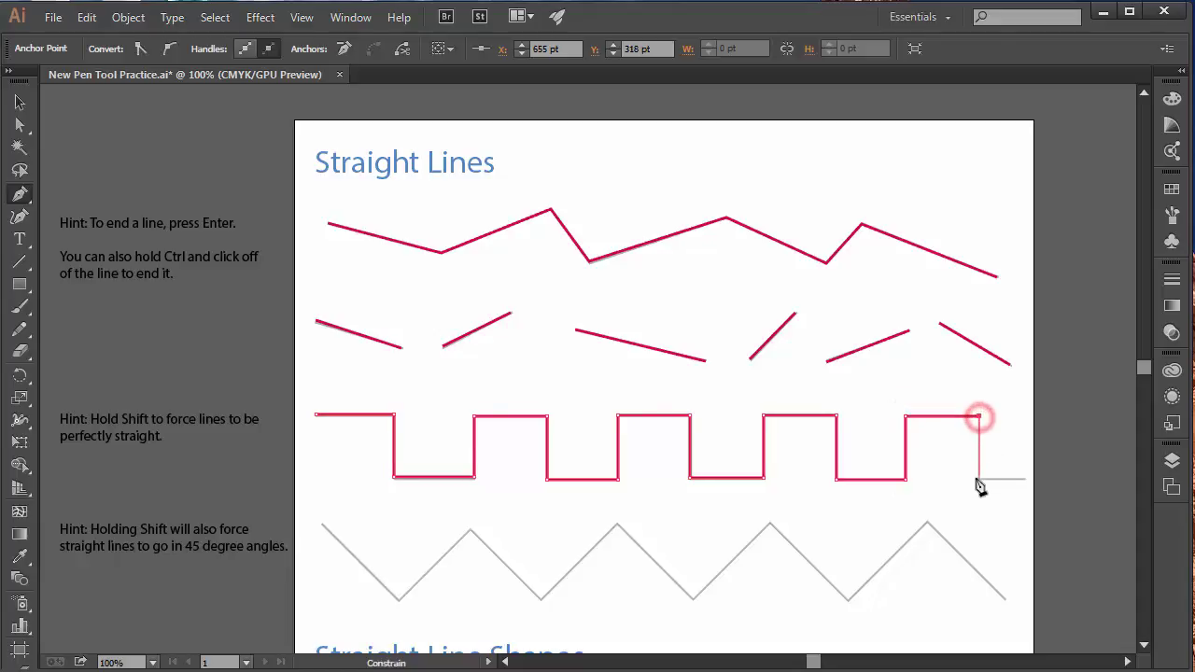
left_click(979, 479, "shift")
left_click(1025, 479, "shift")
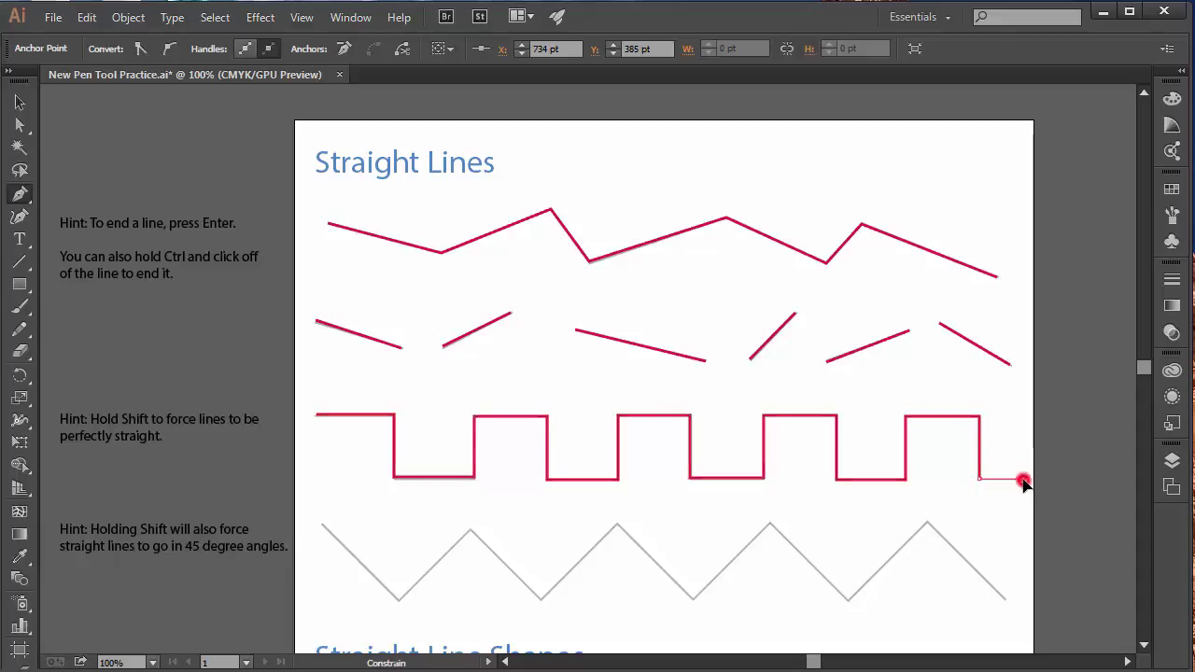
key("Return")
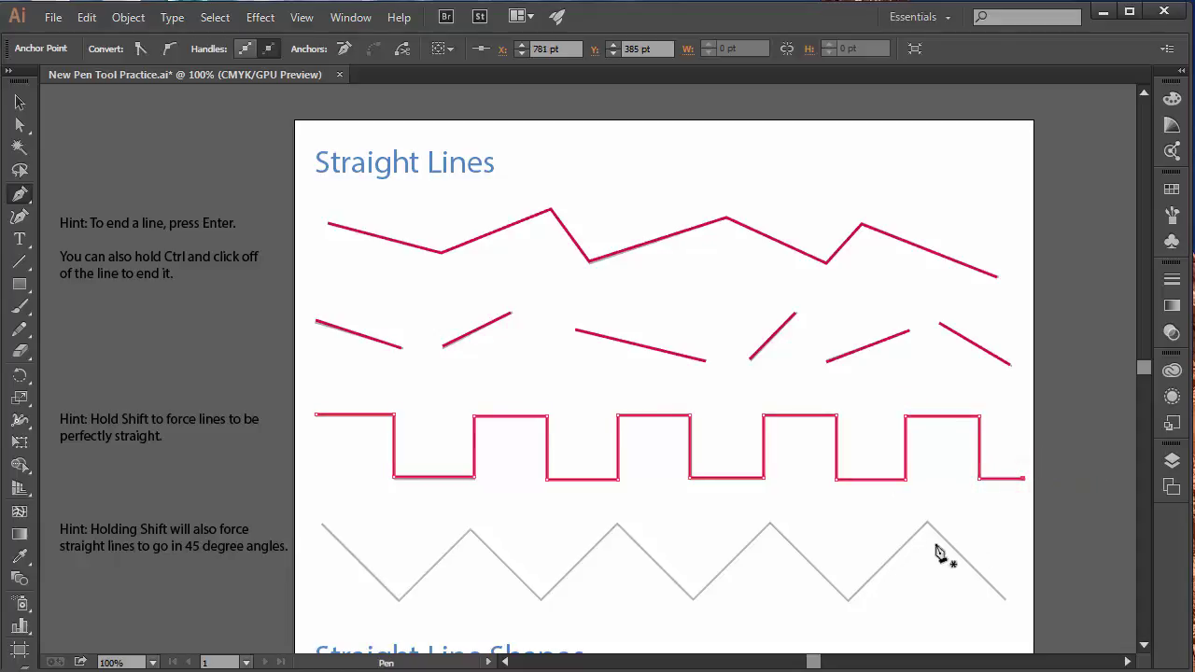
- Trace the fourth row's zigzag corner by corner with Pen tool segments constrained to 45 degrees, and end the path
scroll(223, 562, "down", 1)
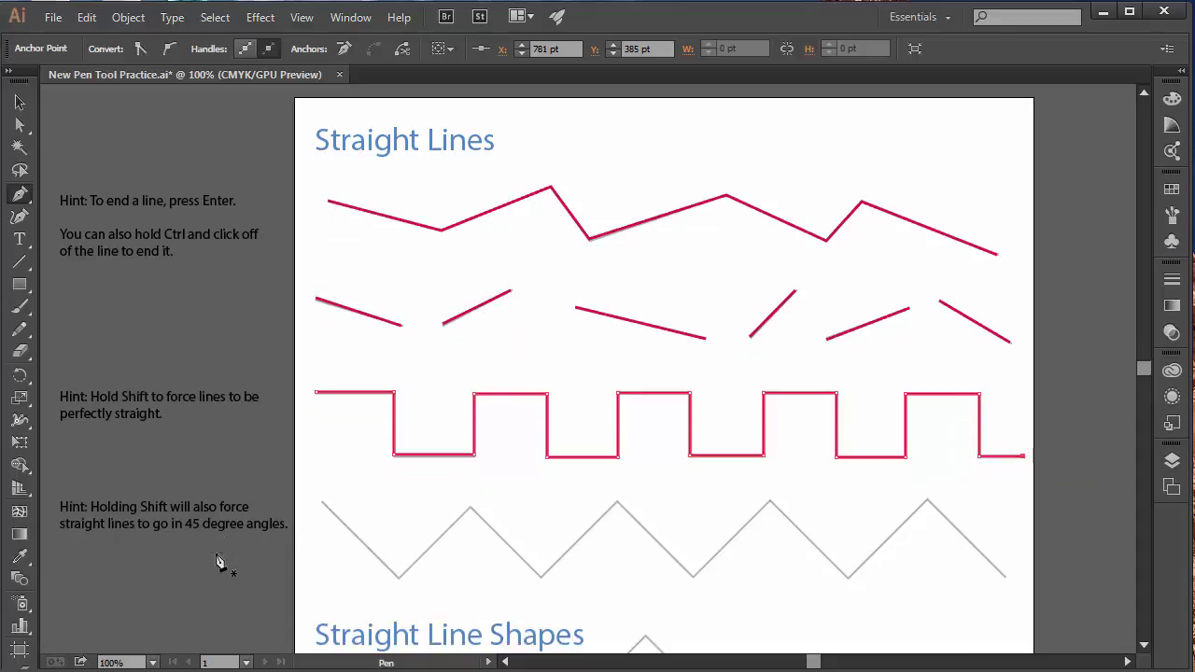
left_click(319, 502)
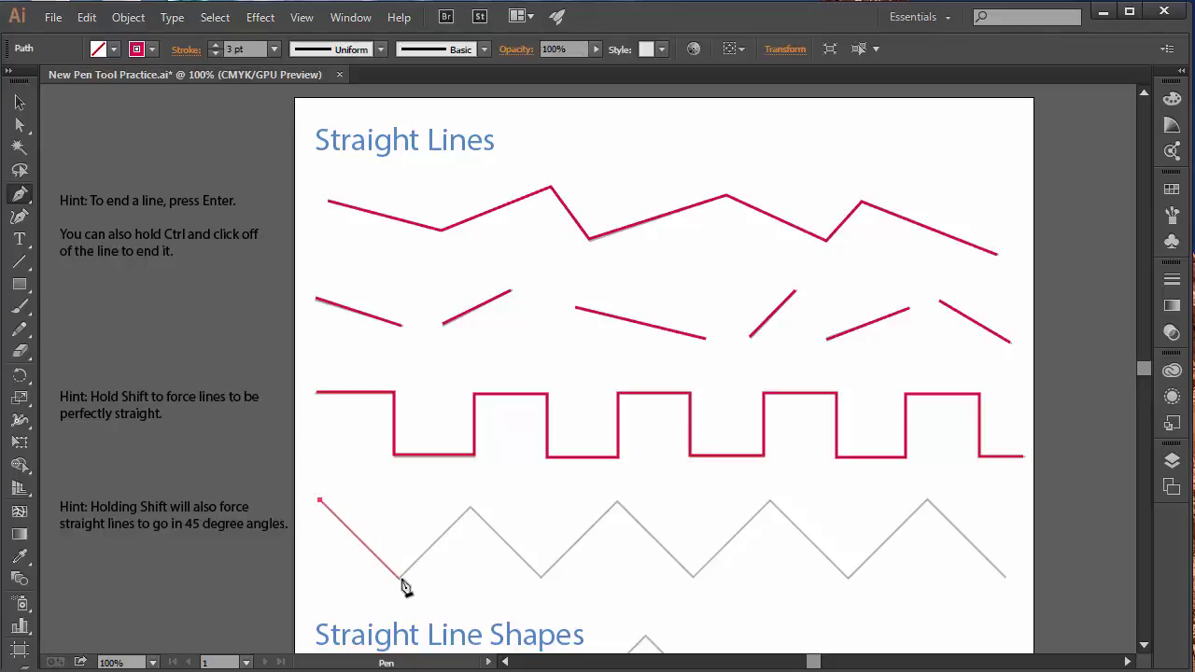
left_click(399, 577)
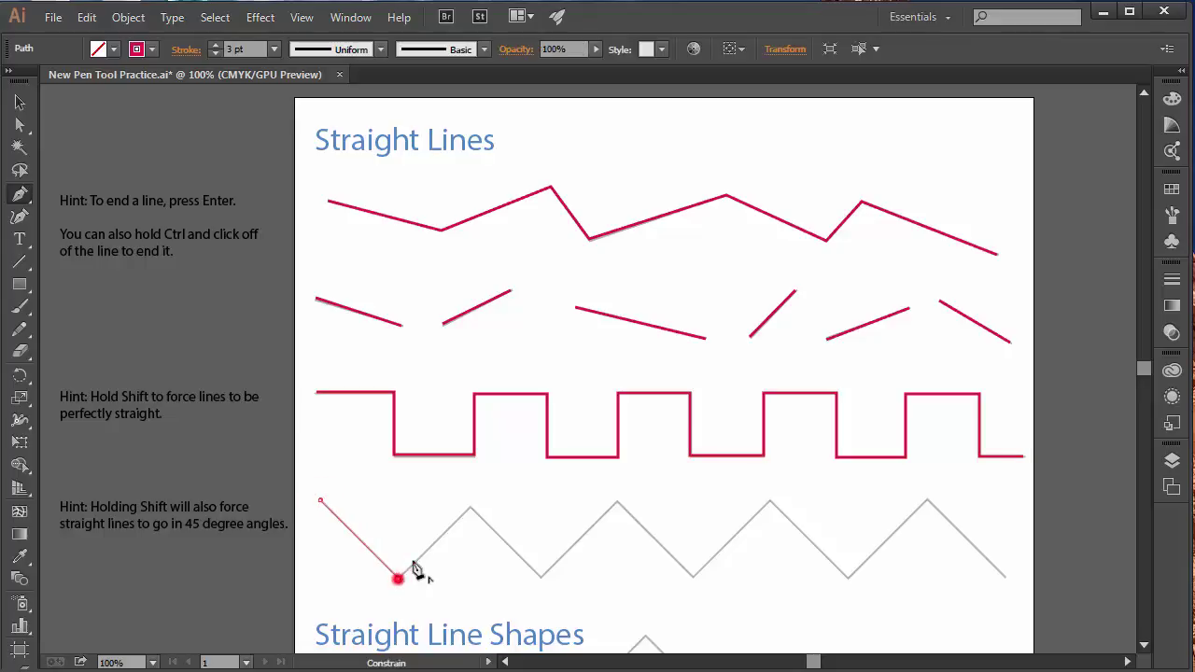
left_click(469, 507)
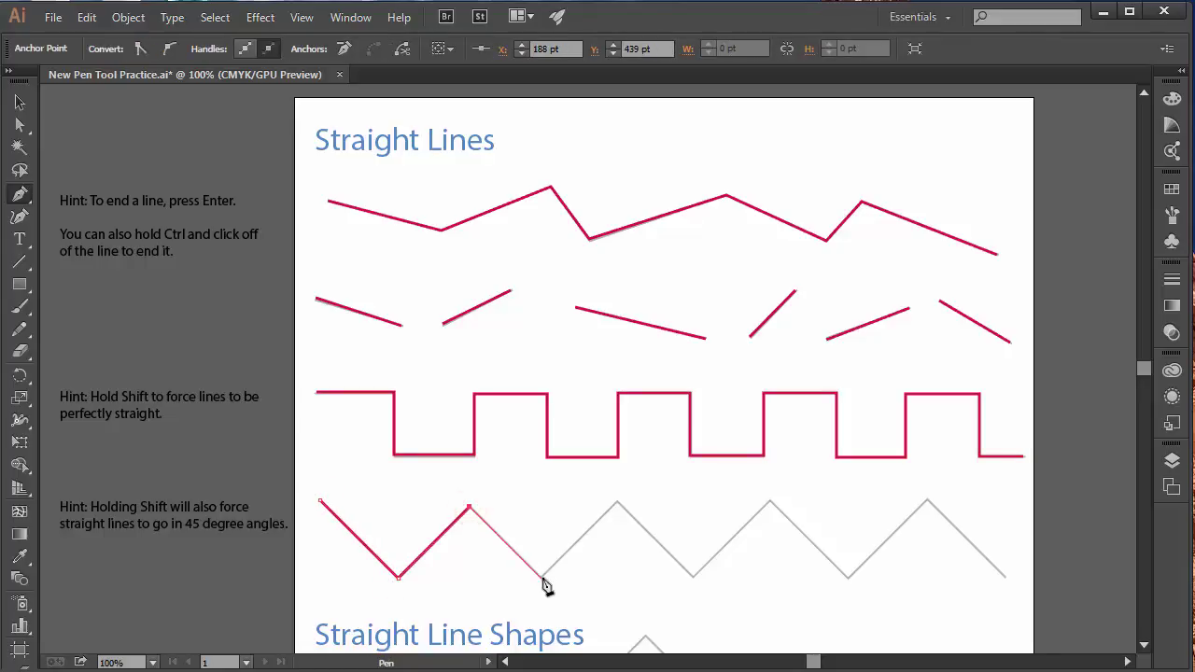
left_click(542, 577)
left_click(615, 505)
left_click(692, 577)
left_click(692, 577)
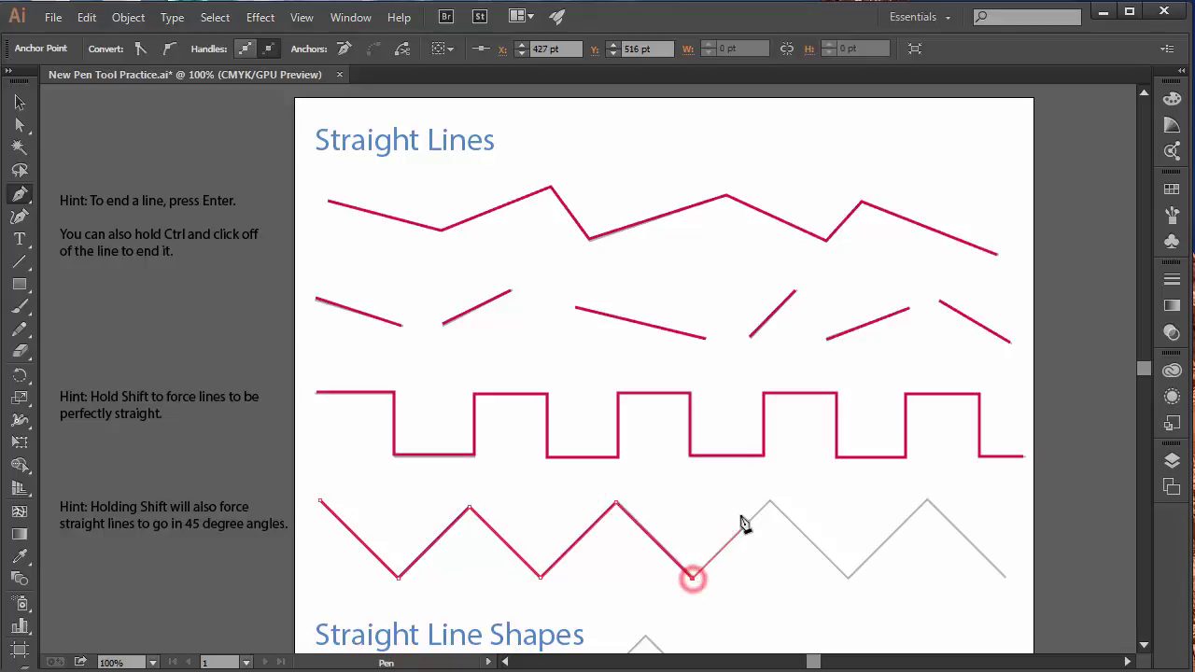
left_click(770, 503)
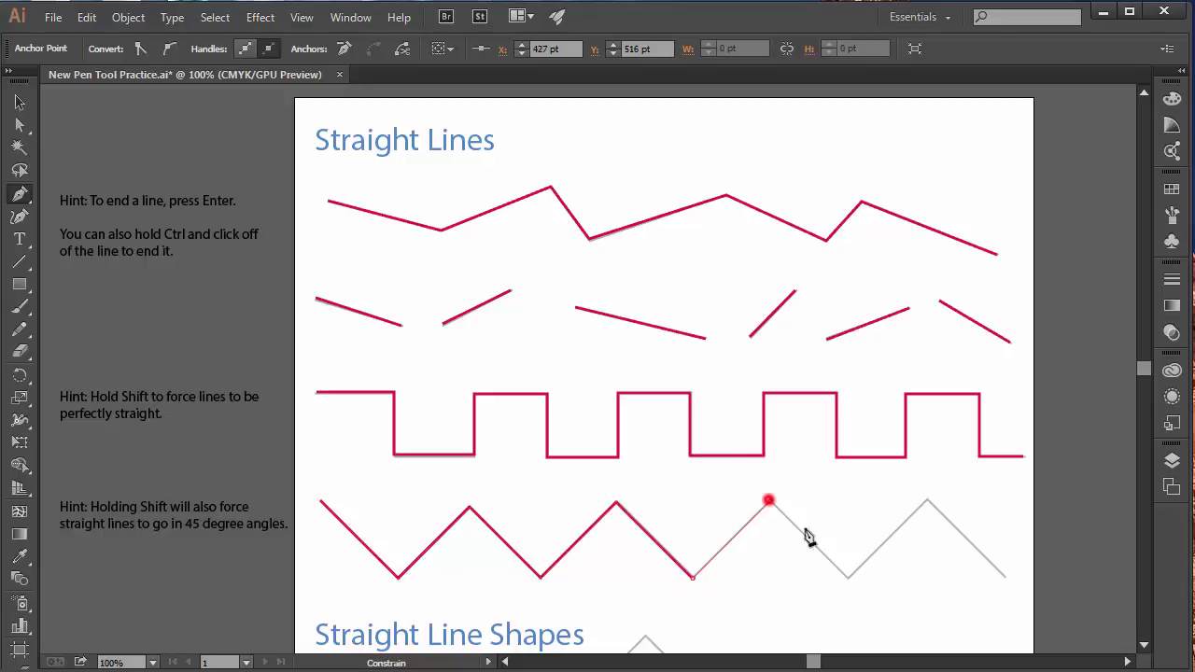
left_click(848, 577)
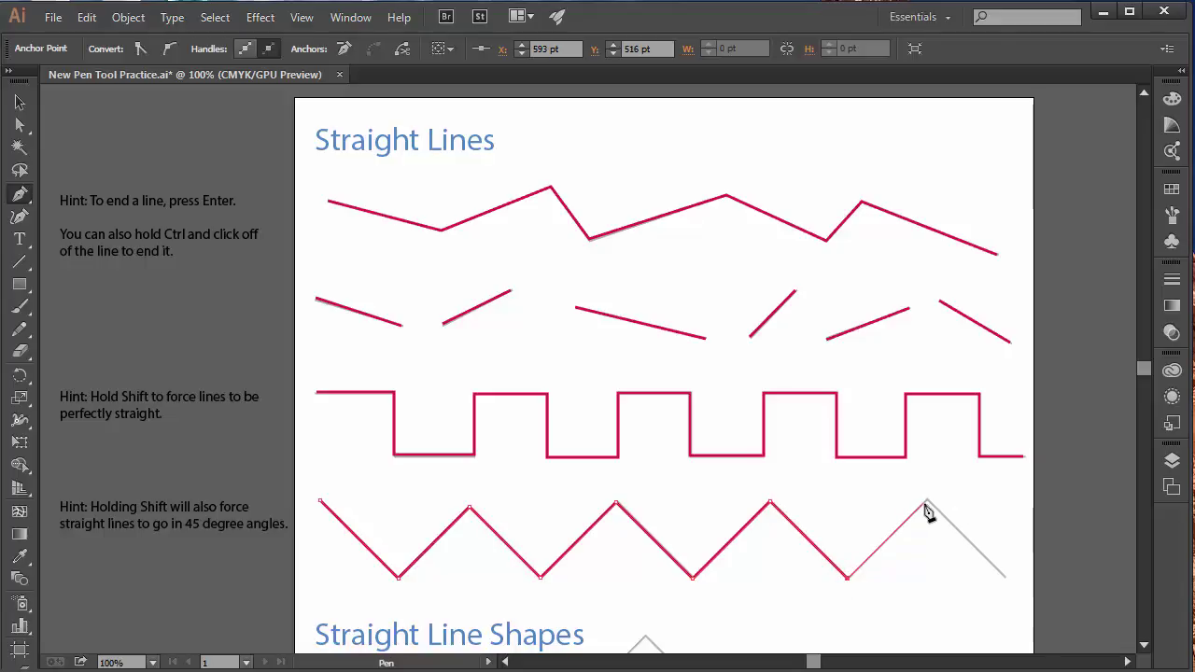
left_click(926, 503)
left_click(1005, 577)
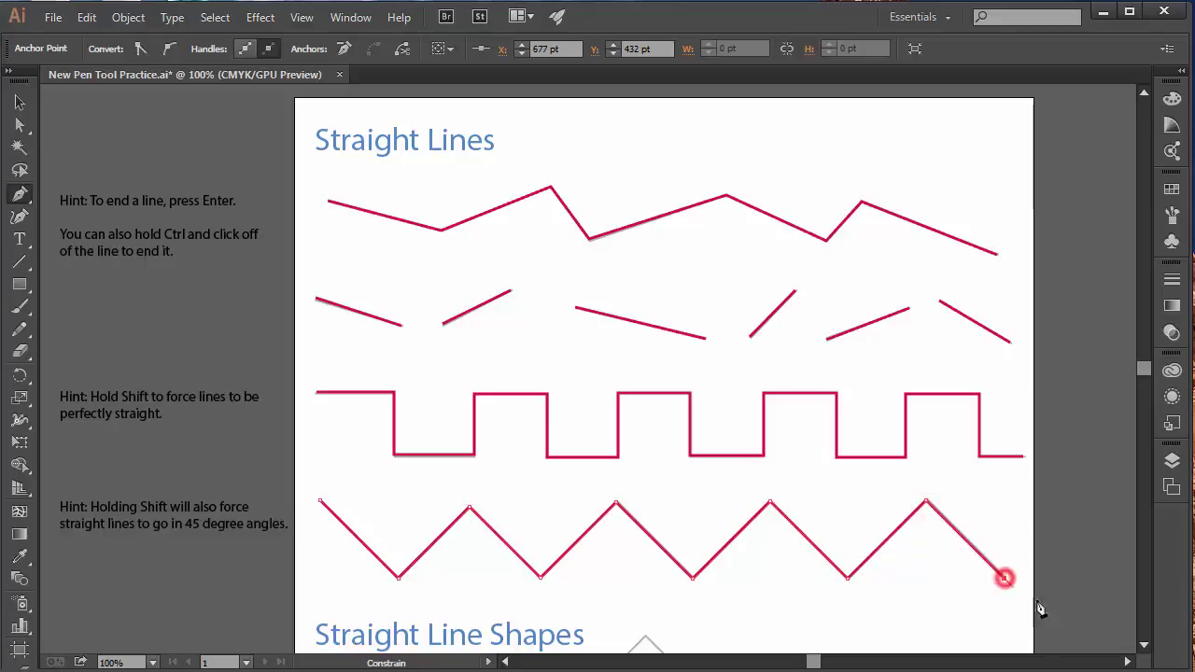
key("Return")
- Trace the square under Straight Line Shapes with constrained Pen tool segments and close the path at its starting corner
scroll(734, 533, "down", 1)
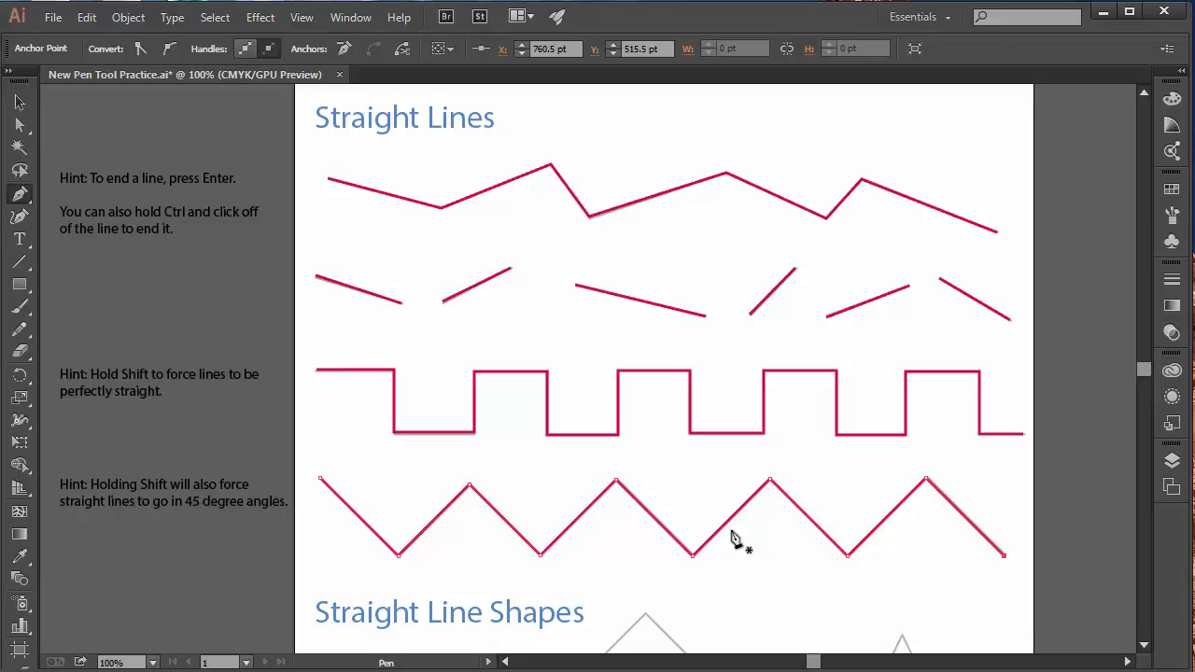
scroll(734, 539, "down", 5)
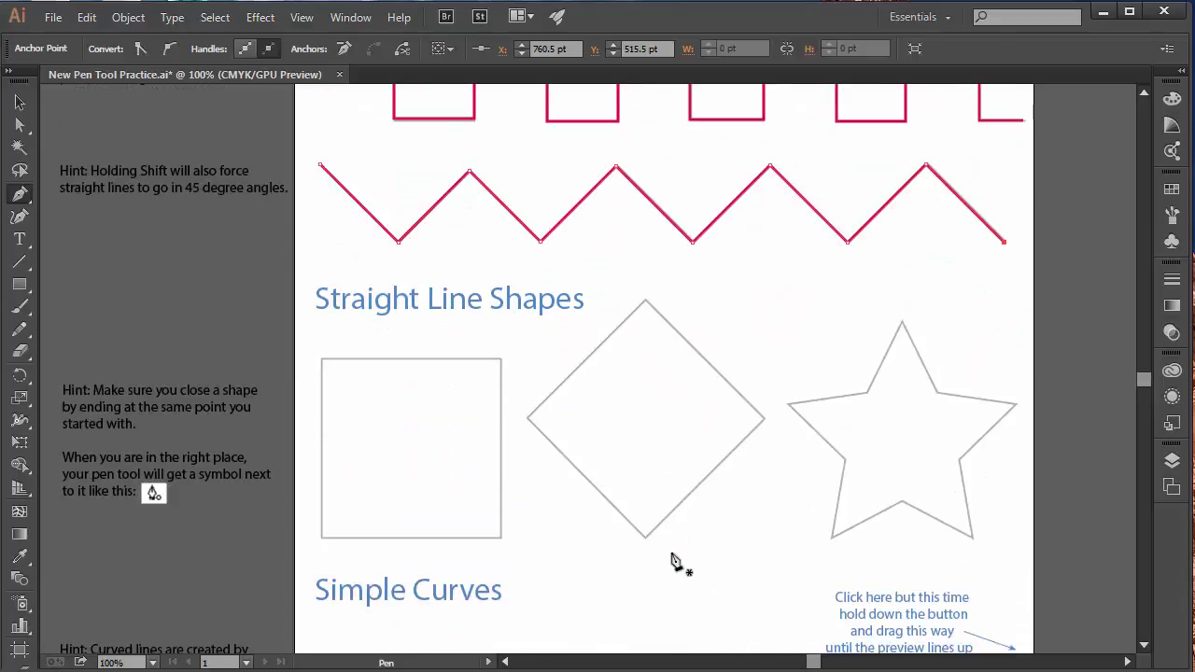
left_click(320, 359)
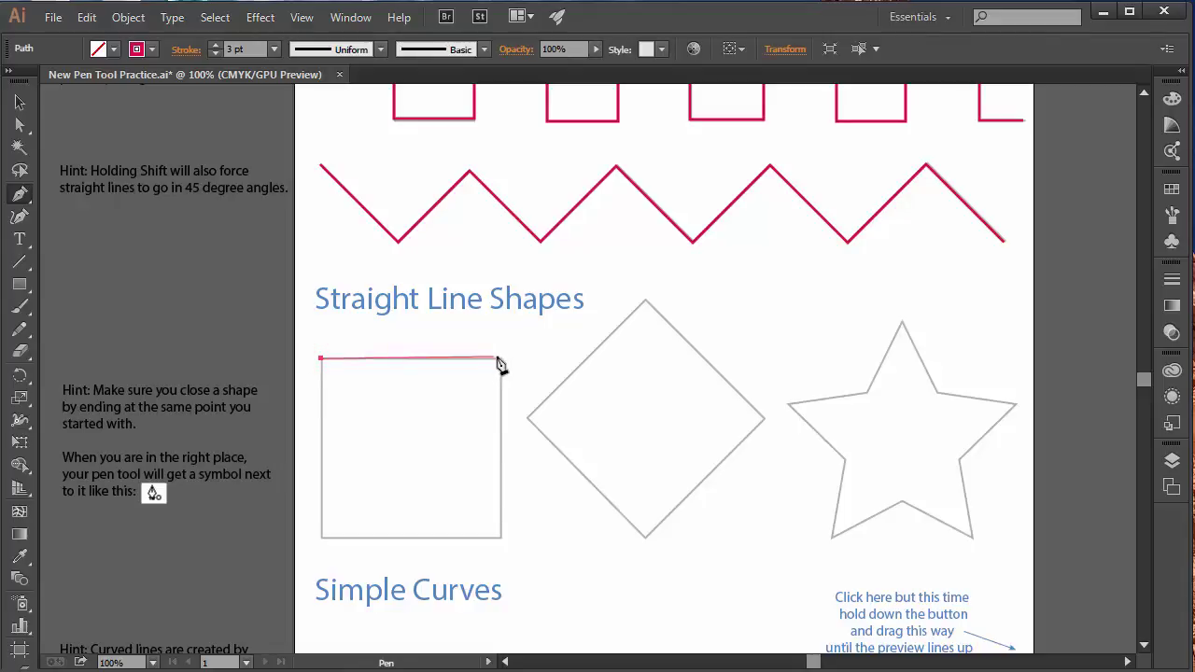
left_click(500, 362)
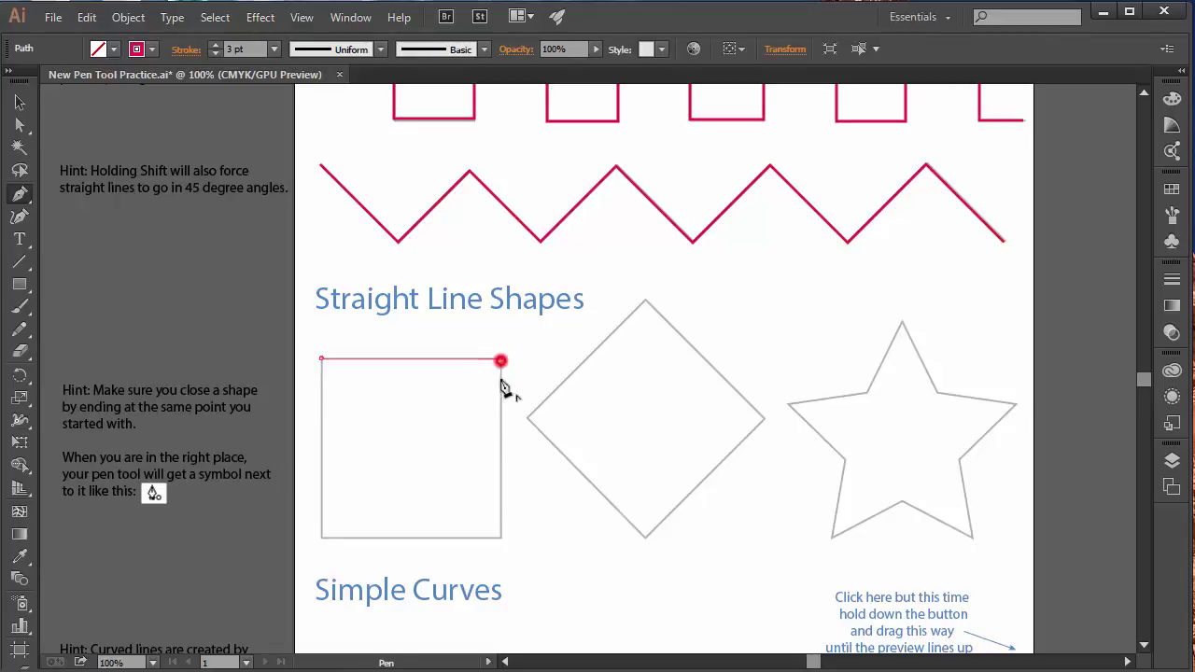
left_click(500, 538)
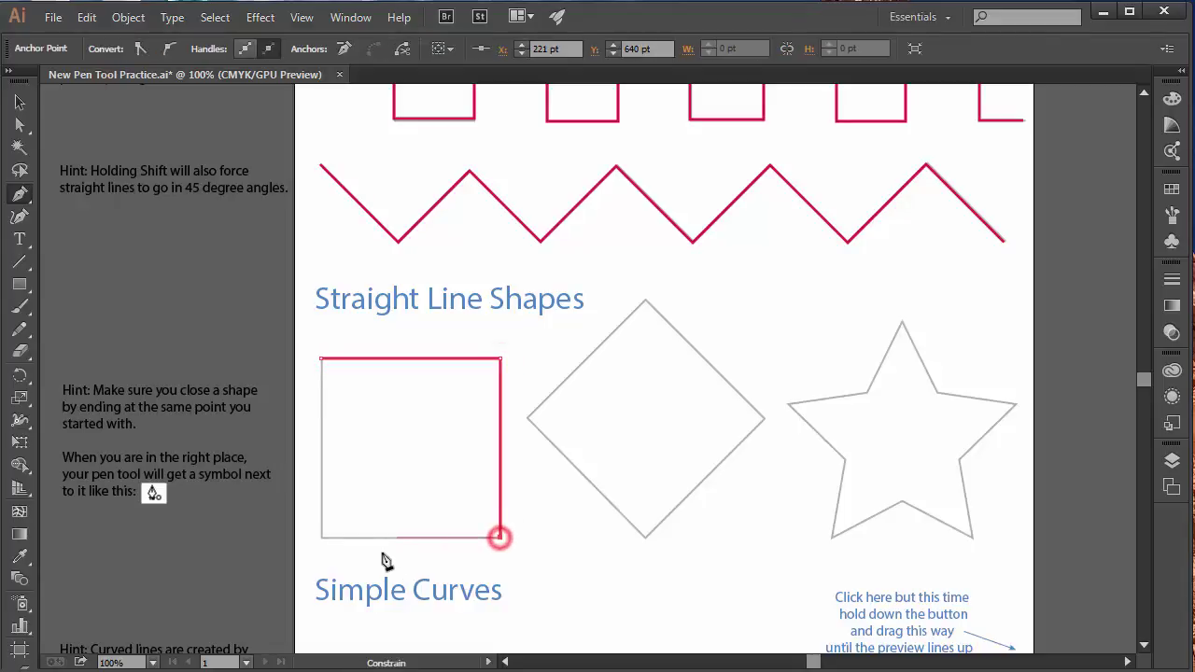
left_click(323, 539)
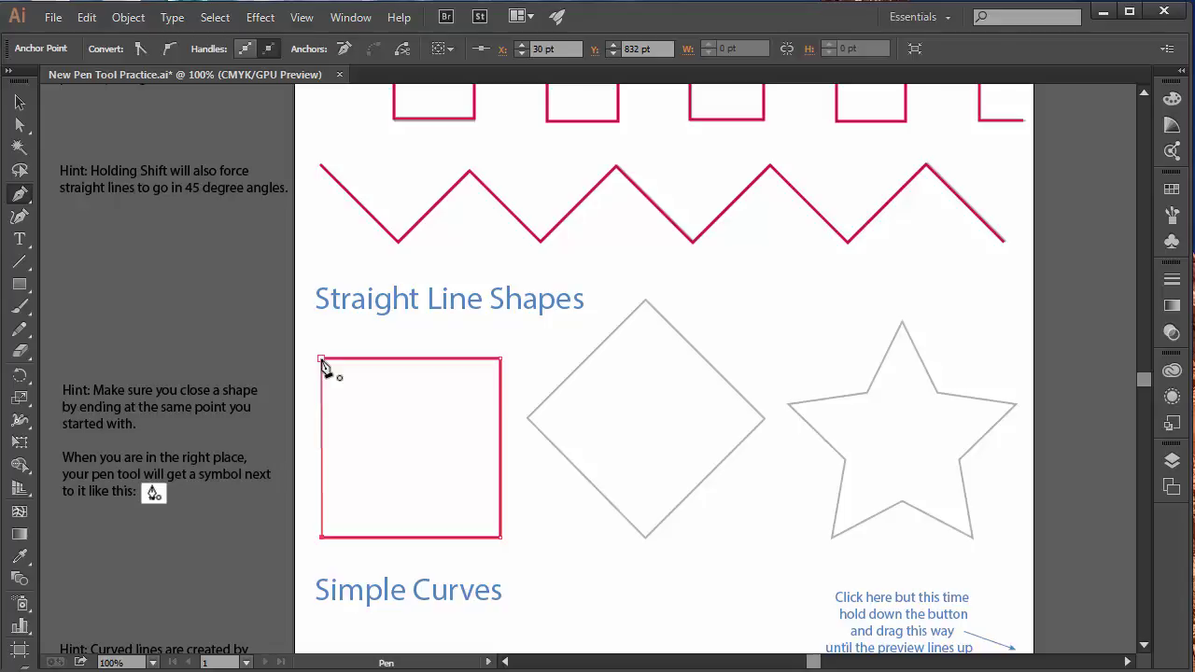
left_click(321, 359)
- Fill the traced square with green (C 82.75, M 8.24, Y 100, K 1.18) from the colour spectrum and deselect it
key("v")
left_click(376, 333)
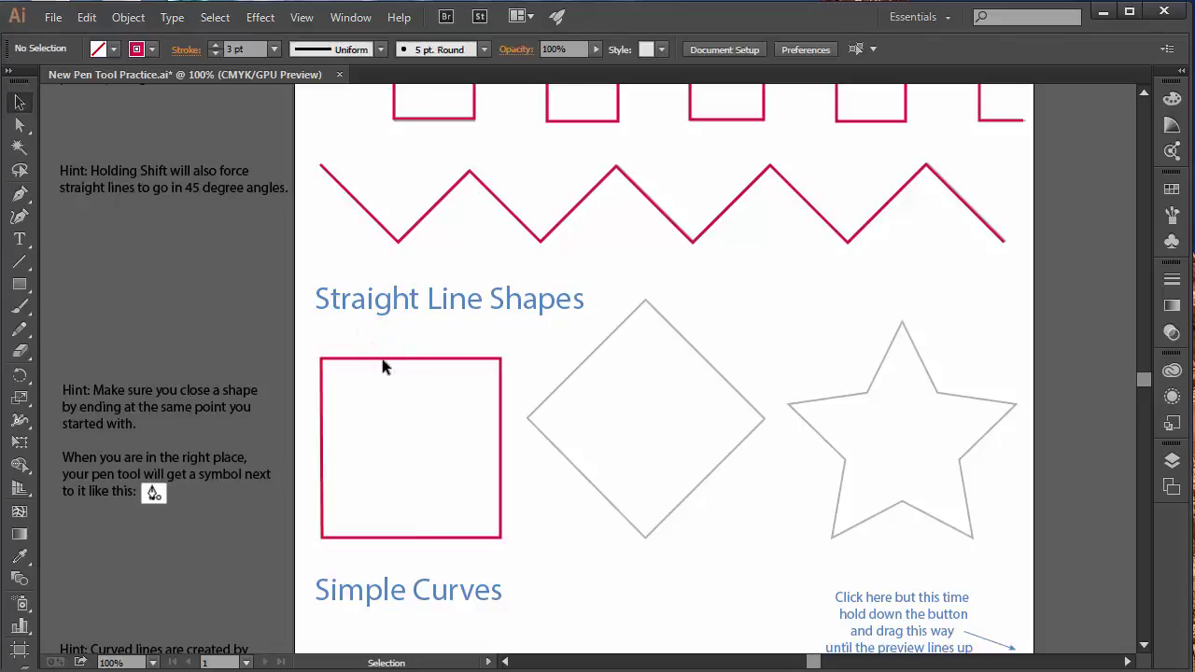
left_click(382, 359)
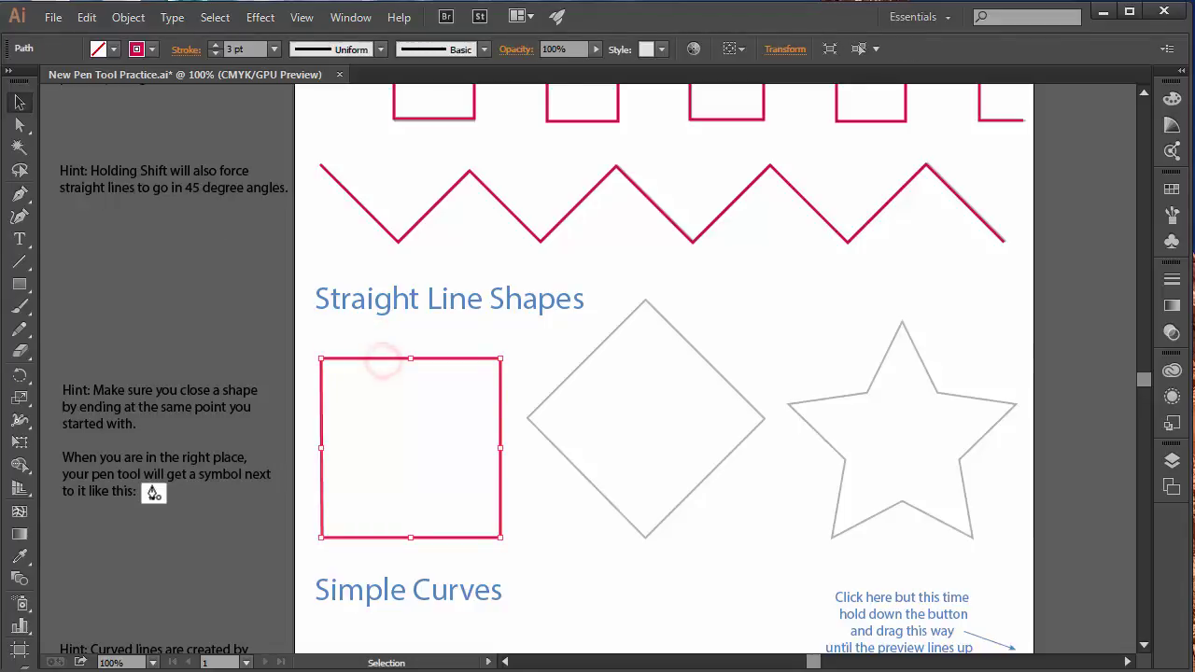
left_click(9, 70)
left_click(19, 435)
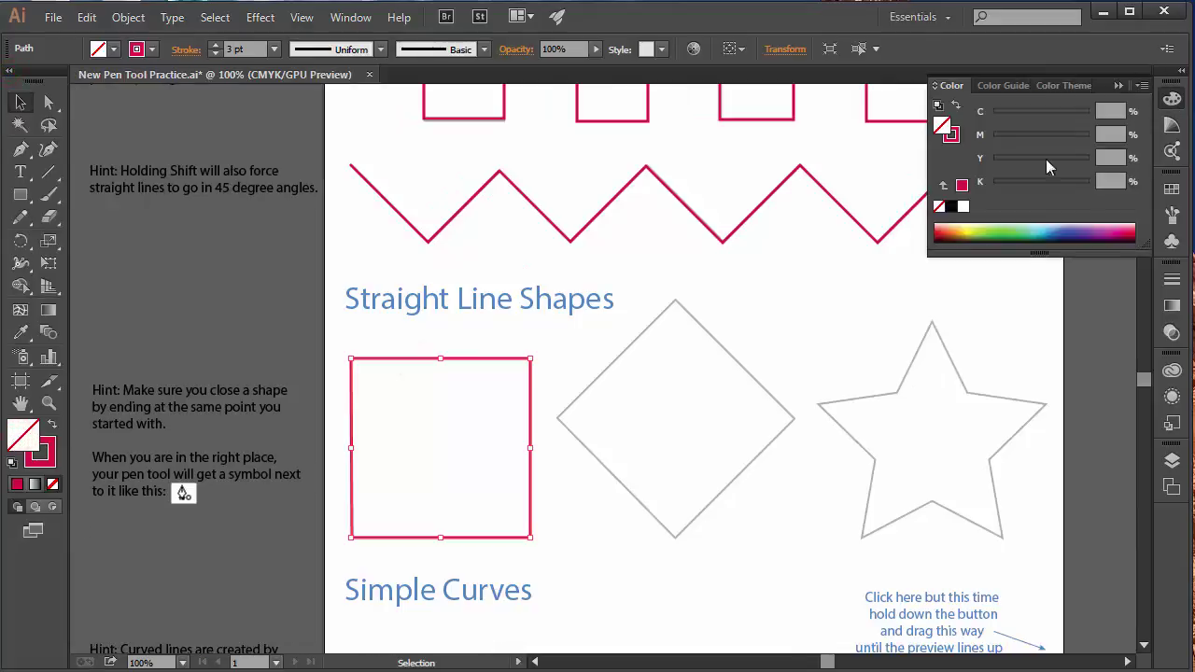
left_click(999, 230)
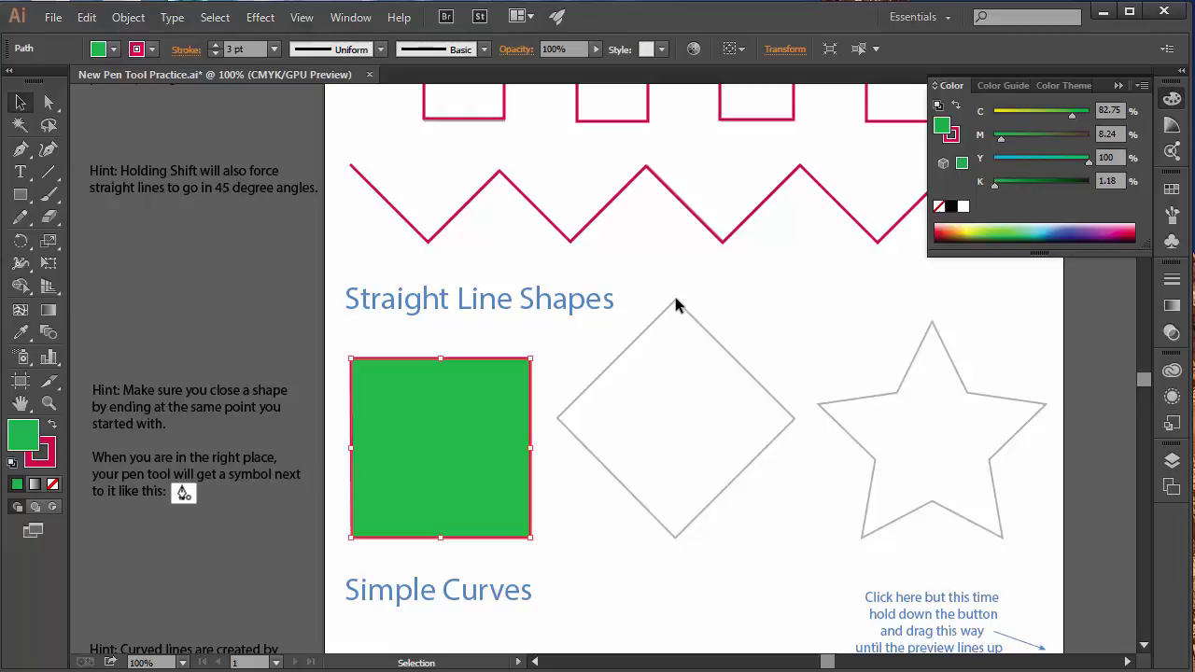
left_click(705, 300)
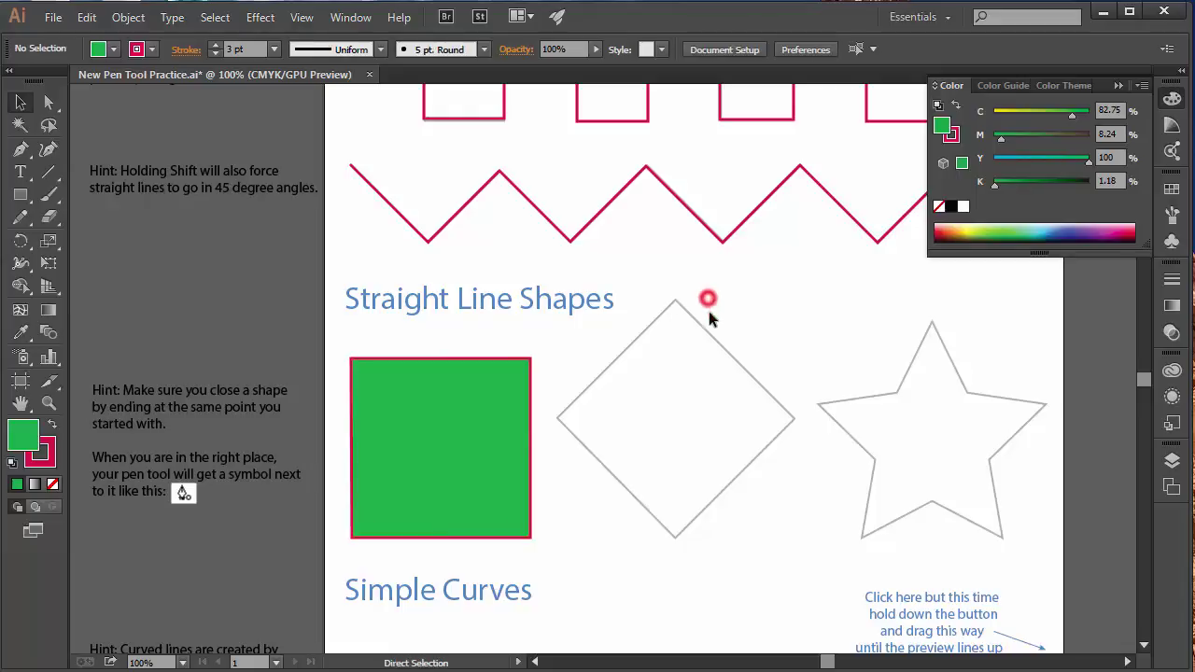
- Trace the diamond under Straight Line Shapes with four Pen tool segments, close it at its top corner, remove its fill and deselect it
key("p")
left_click(675, 303)
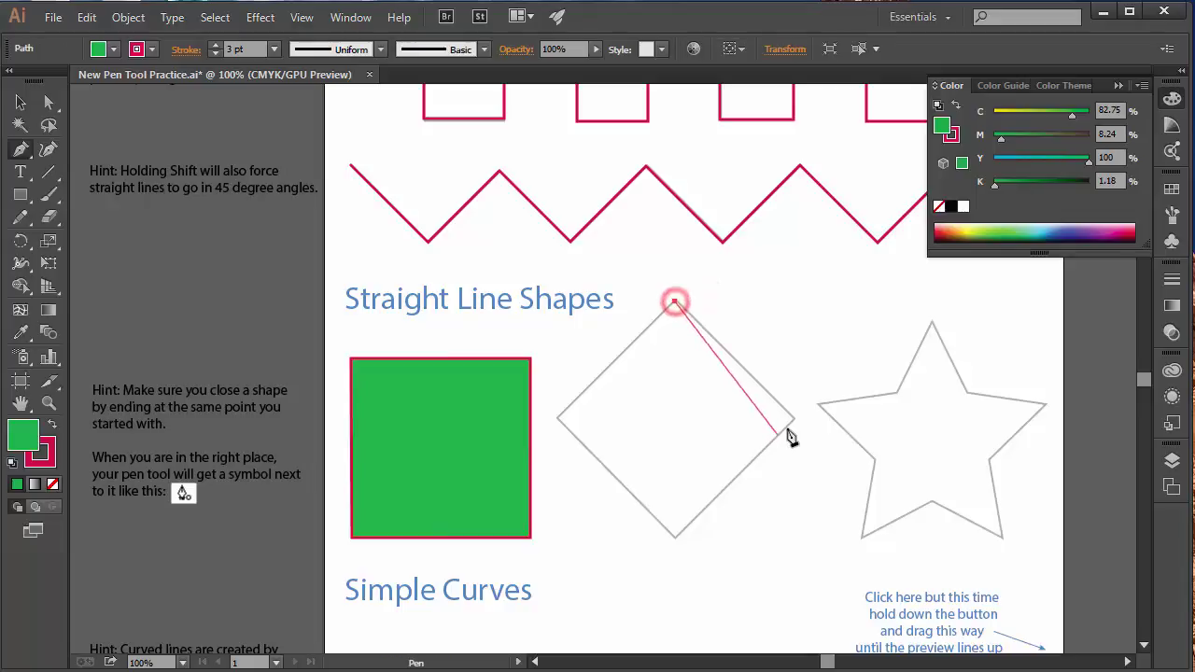
left_click(794, 418)
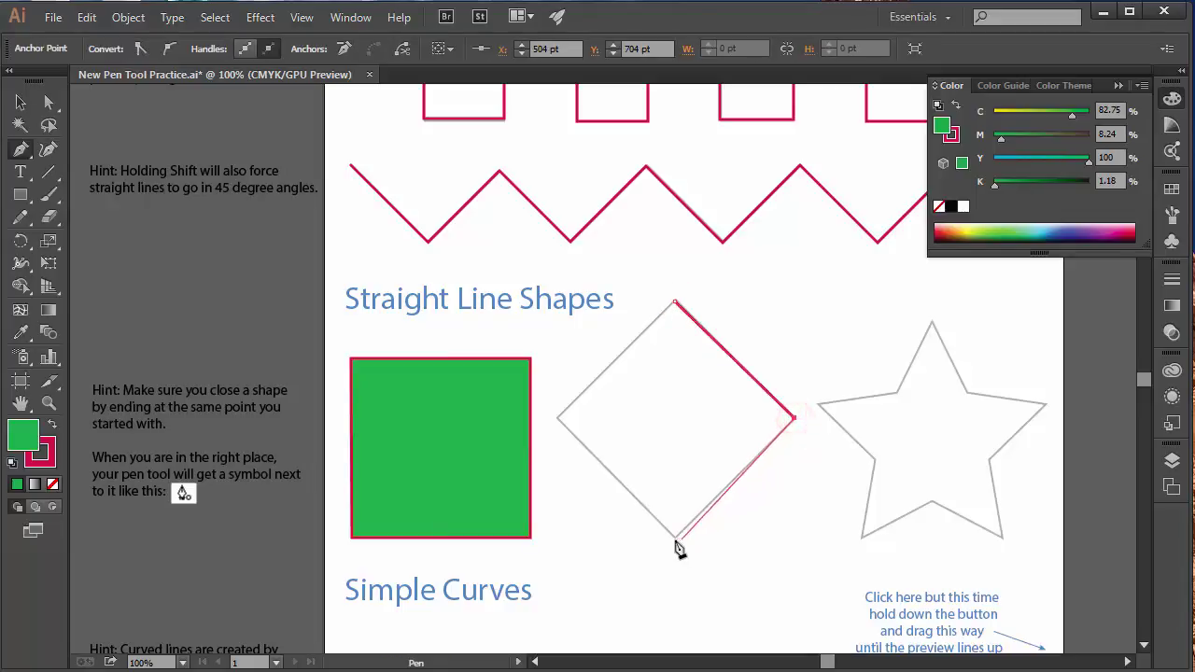
left_click(675, 538)
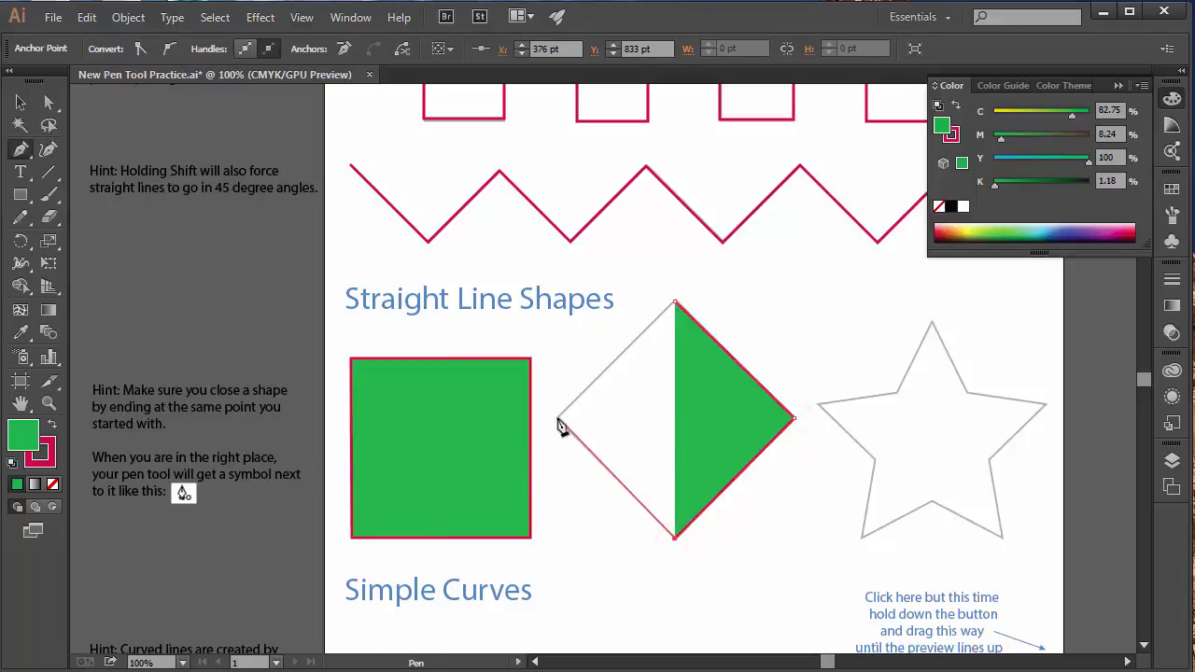
left_click(556, 418)
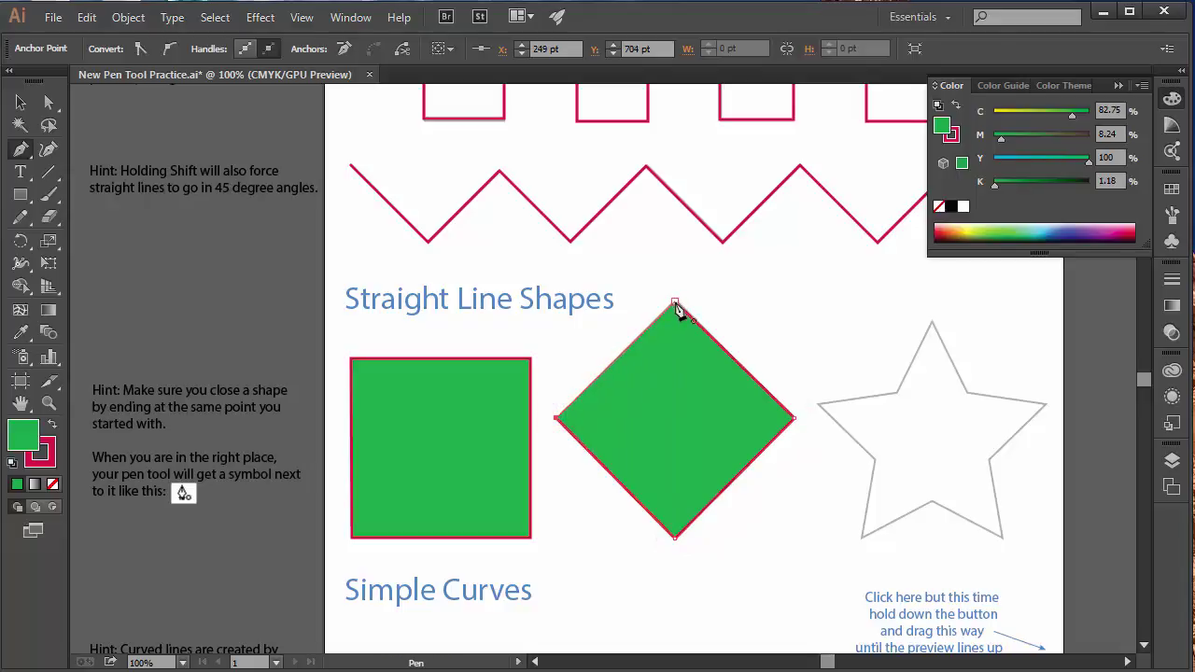
left_click(676, 303)
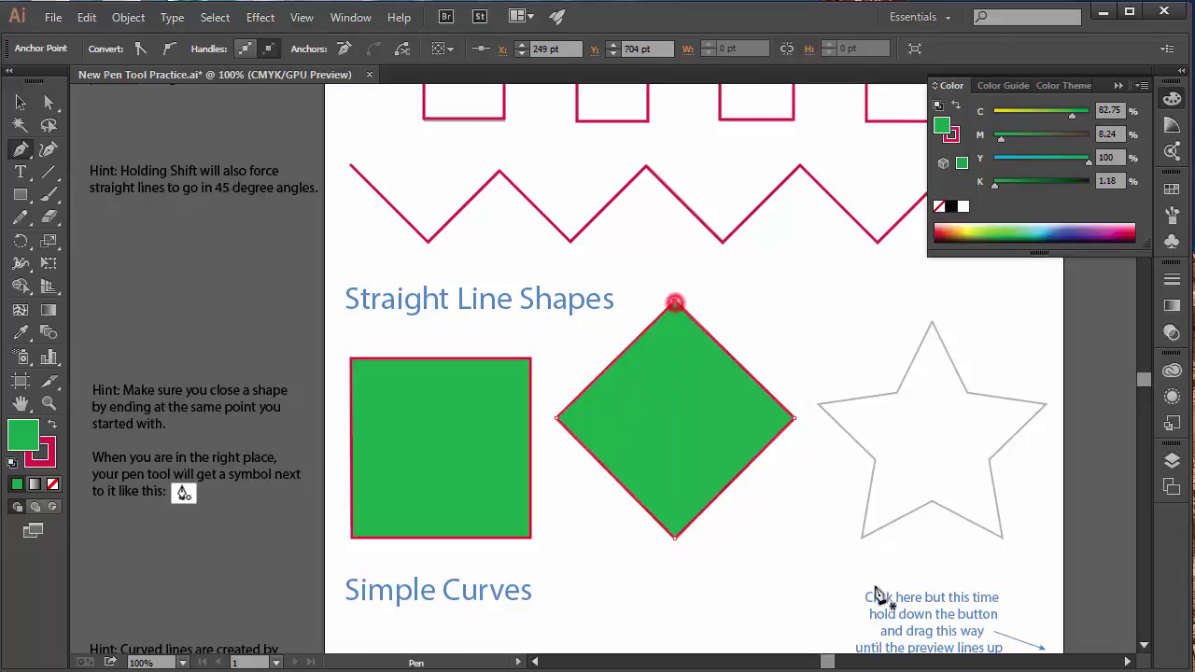
left_click(54, 485)
left_click(811, 321, "ctrl")
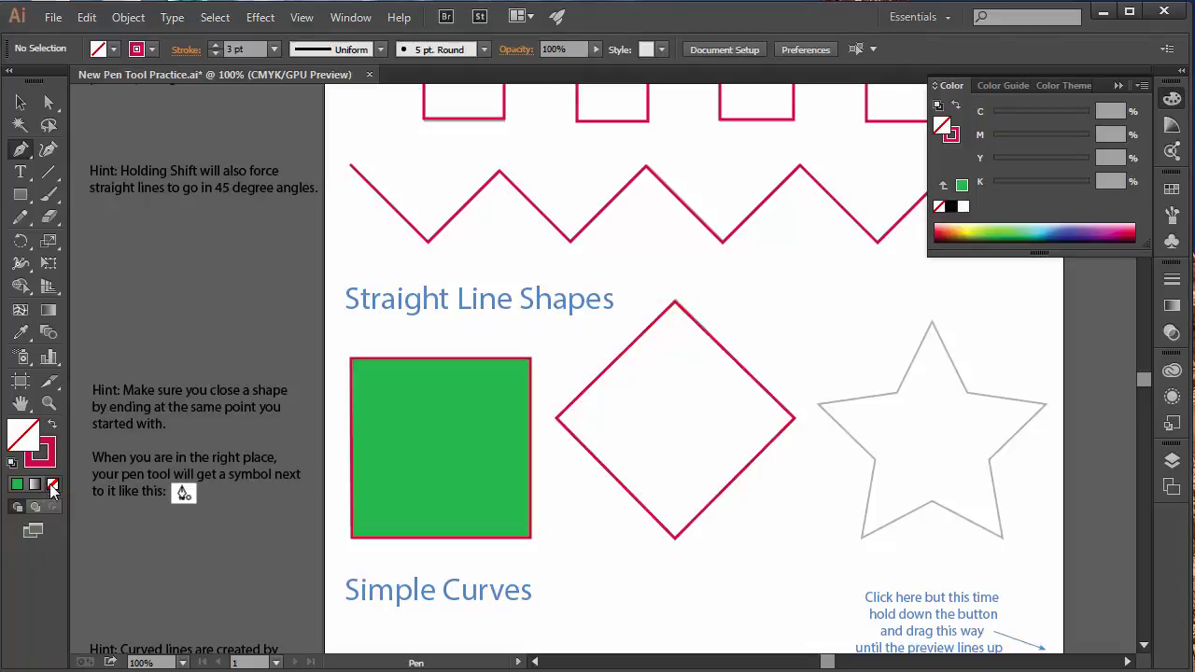
- Trace the star under Straight Line Shapes corner by corner with straight Pen tool segments and close the path at its starting corner
key("space")
left_click_drag(852, 546, 618, 550)
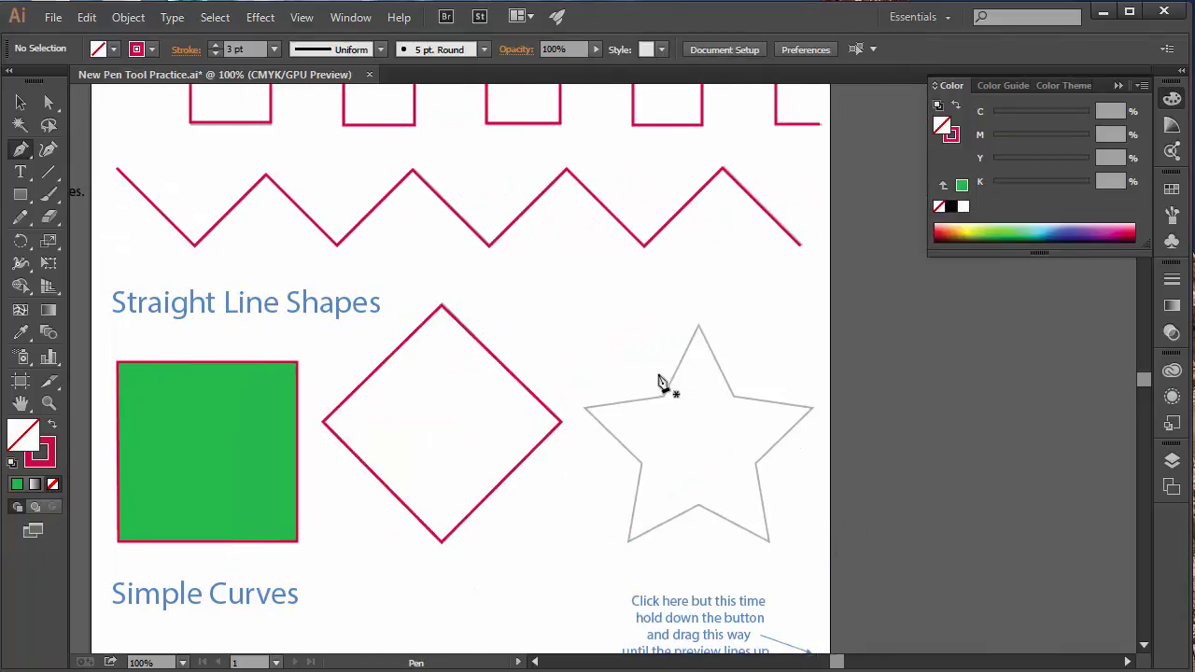
left_click(663, 396)
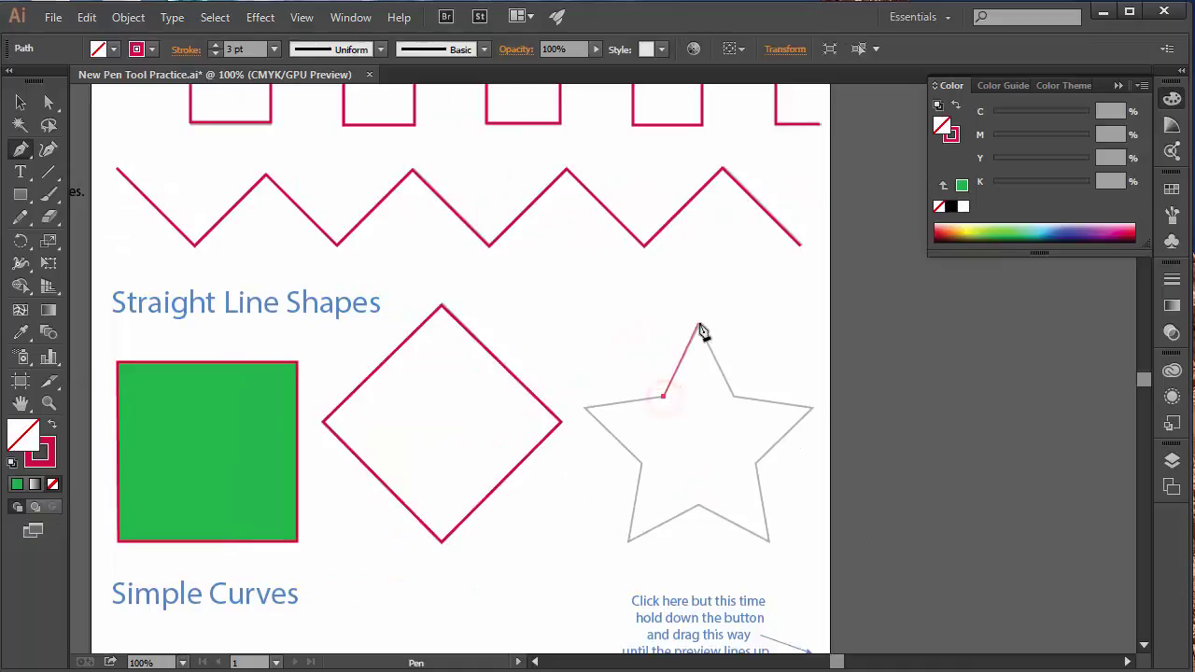
left_click(699, 327)
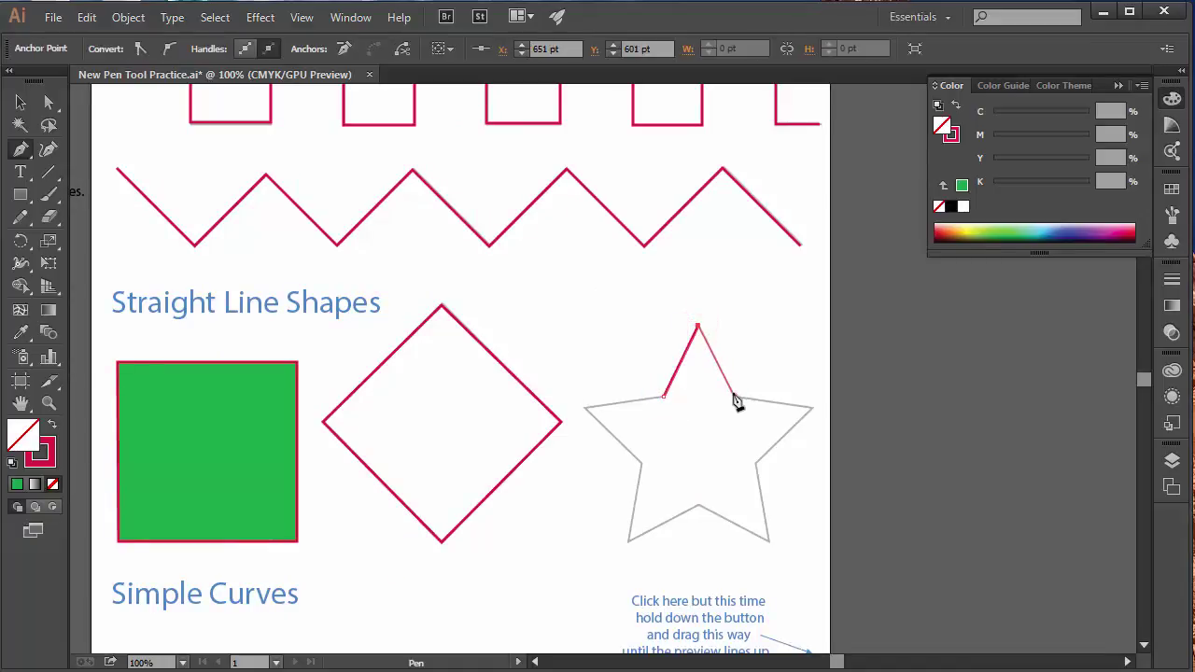
left_click(733, 394)
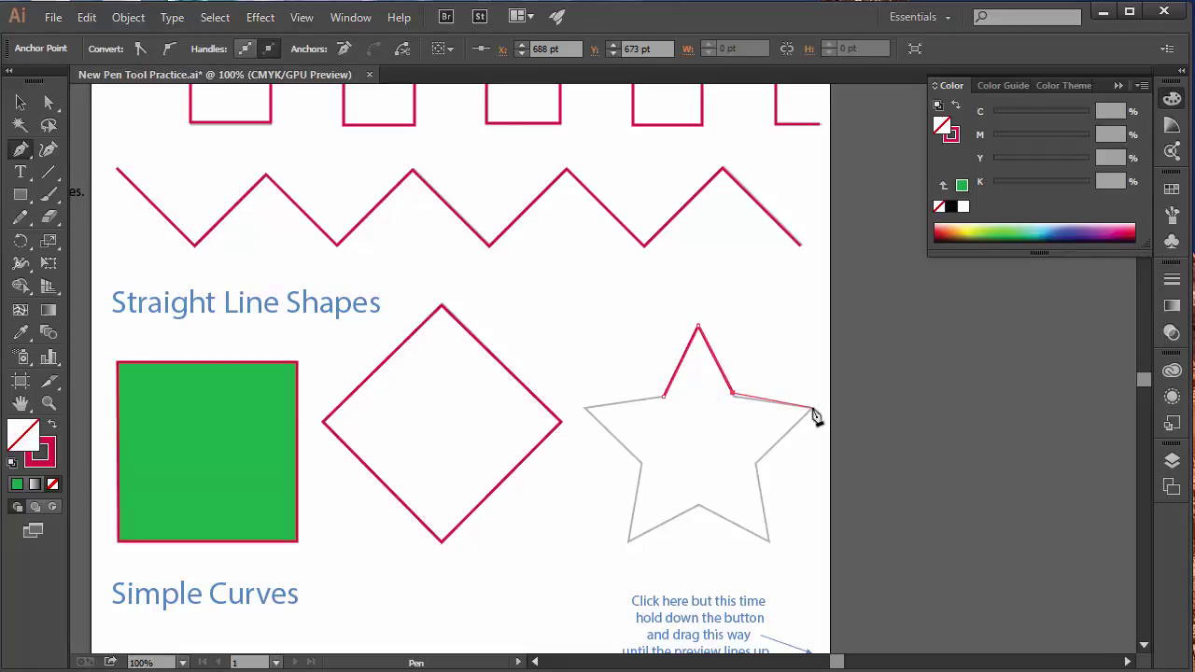
left_click(813, 408)
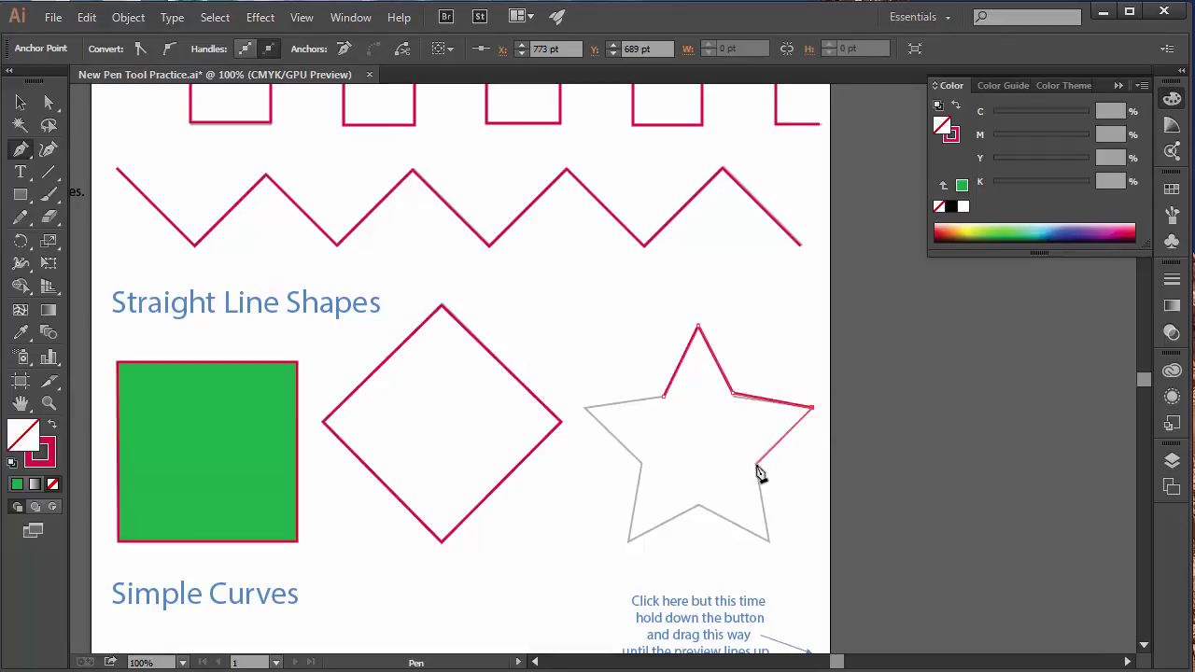
left_click(757, 465)
left_click(767, 539)
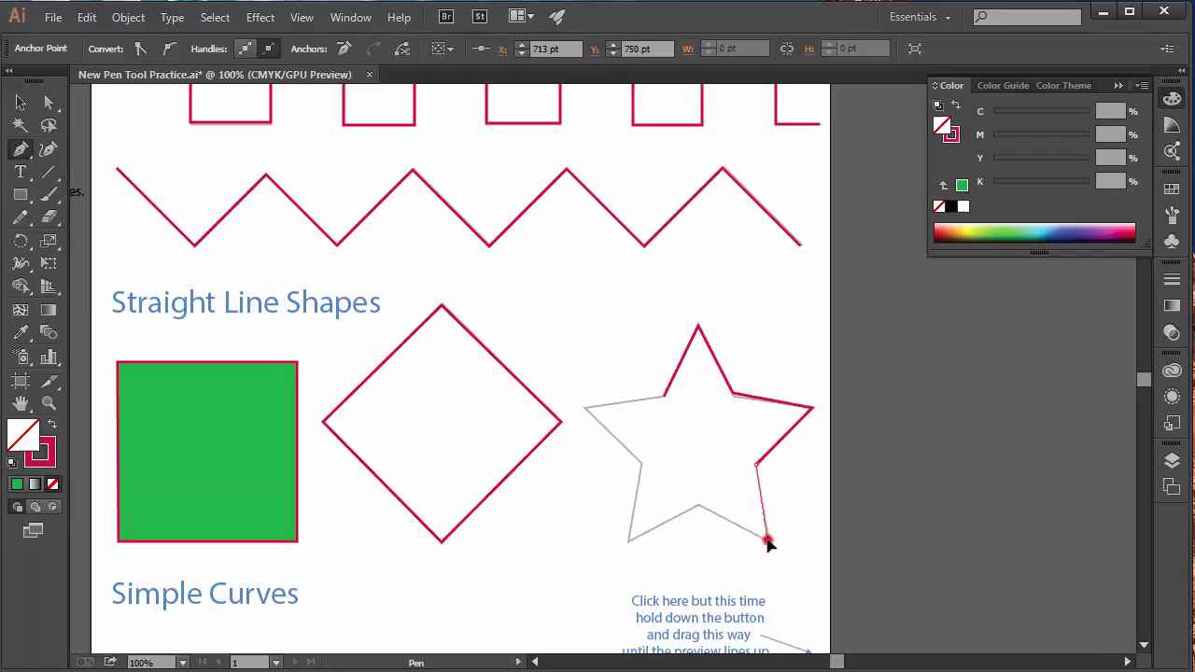
left_click(696, 505)
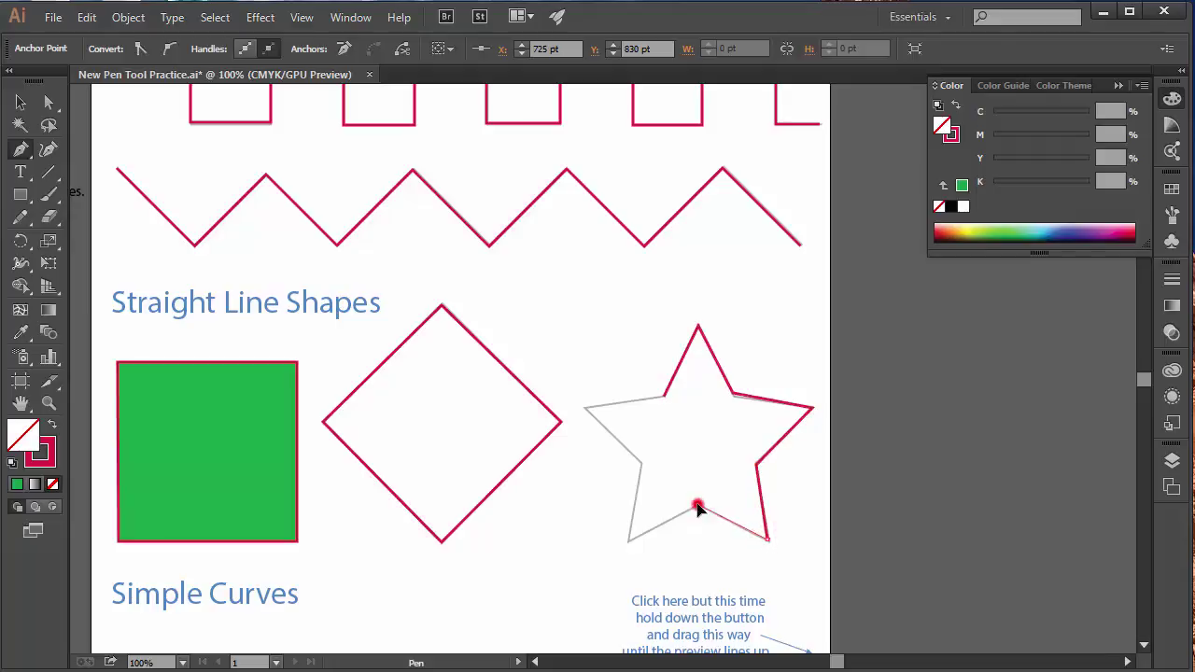
left_click(628, 542)
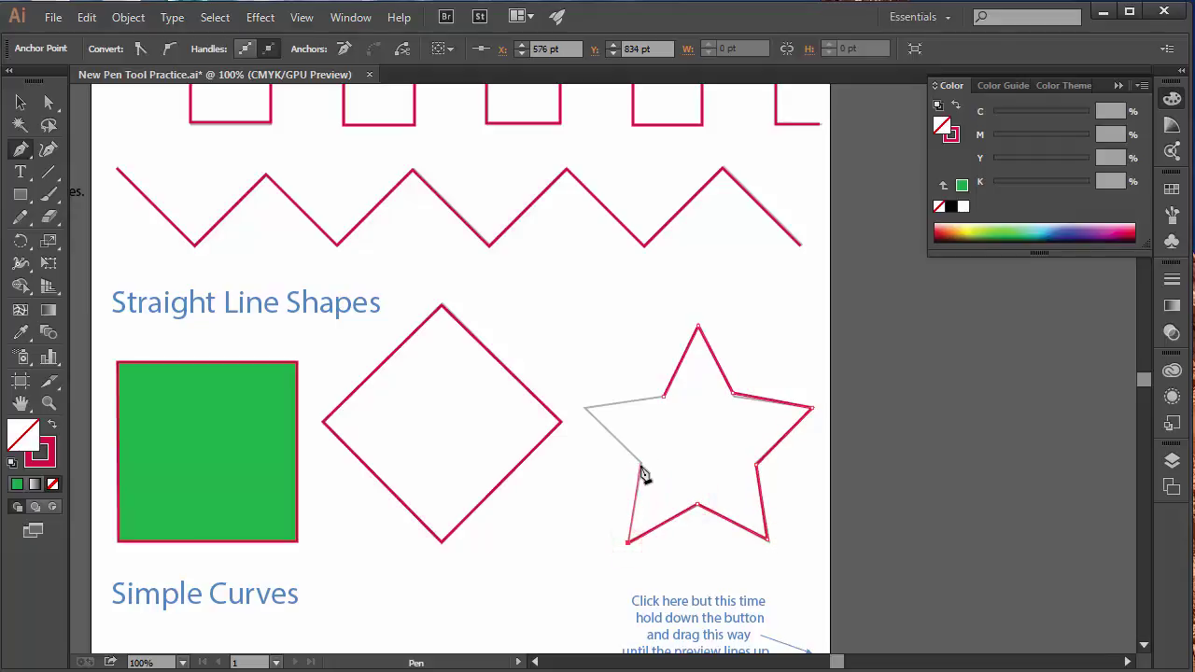
left_click(642, 464)
left_click(583, 408)
left_click(663, 397)
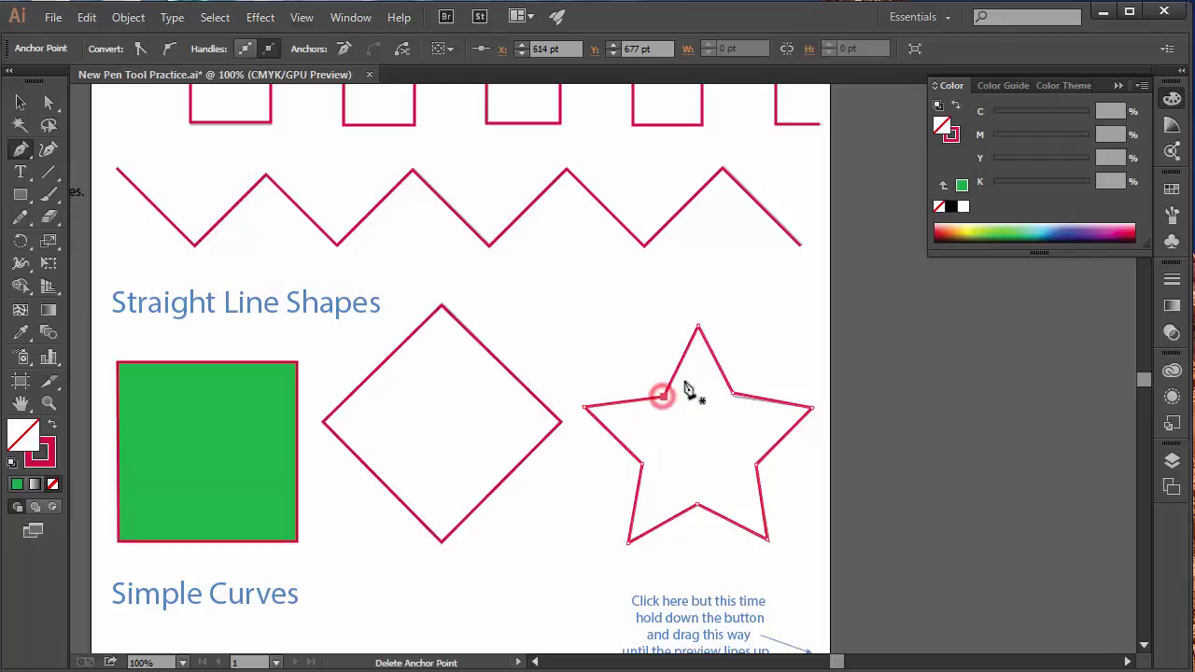
- Fill the traced star with yellow-green (C 17.65, M 0, Y 100, K 0), deselect it and set the fill for new paths to none
left_click(977, 228)
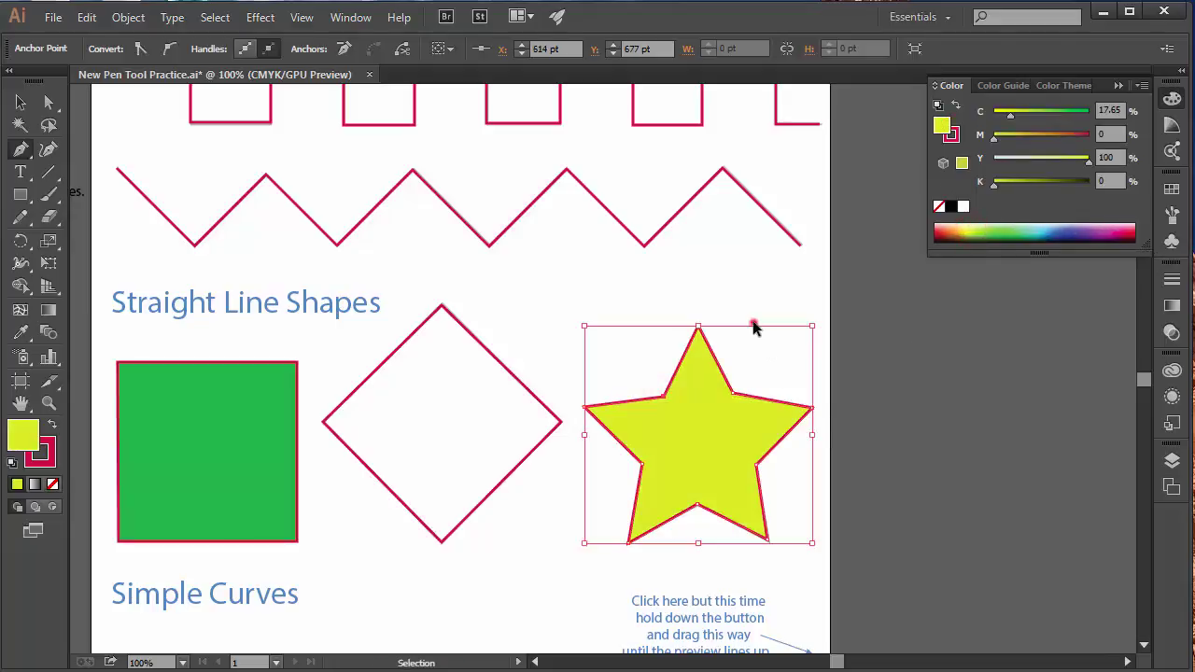
left_click(754, 323, "ctrl")
left_click(54, 483)
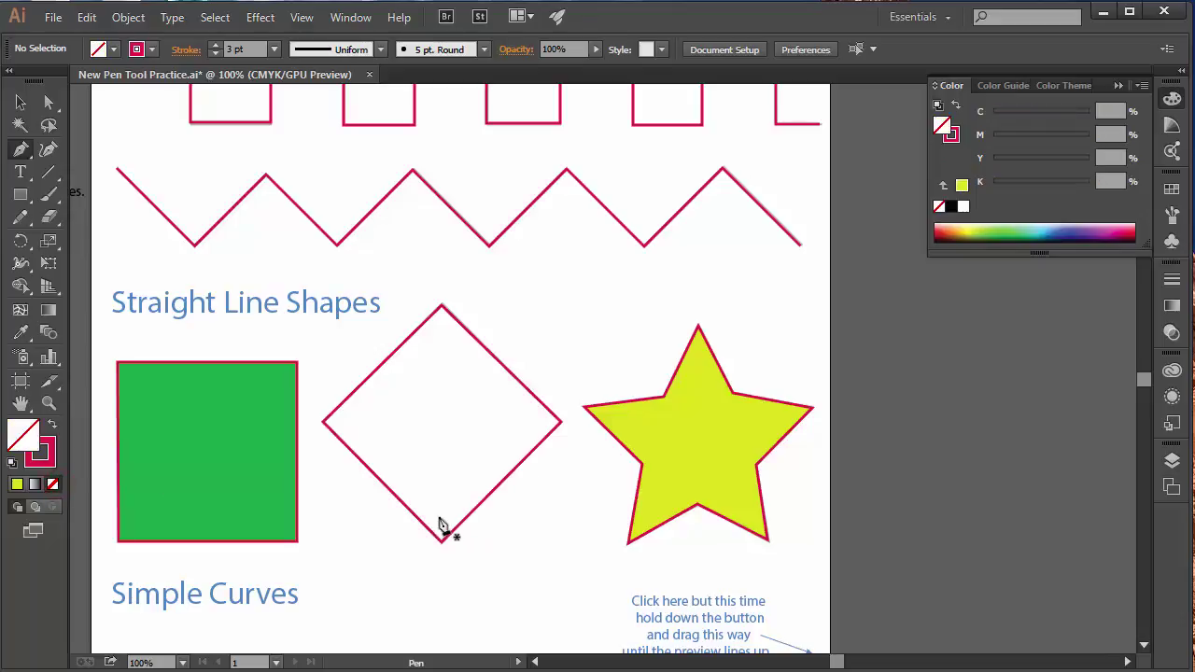
- Trace the long arc under Simple Curves from its left end, pulling a handle down and to the right at its right end, and end the path
left_click_drag(444, 521, 442, 489)
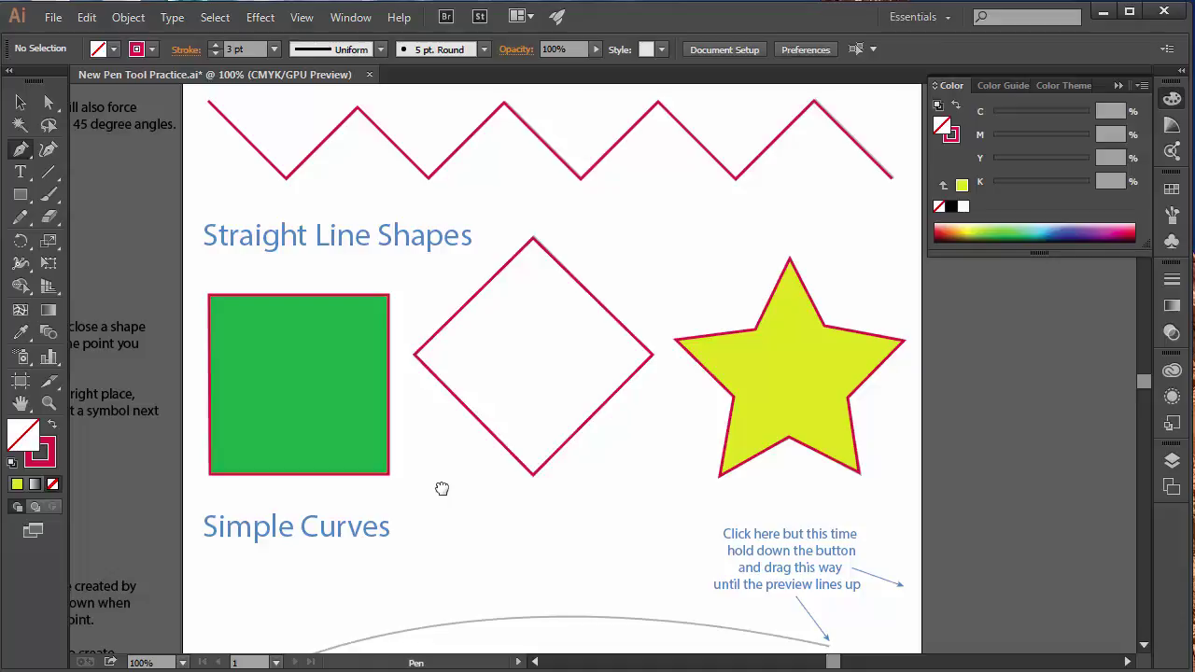
left_click_drag(366, 455, 502, 427)
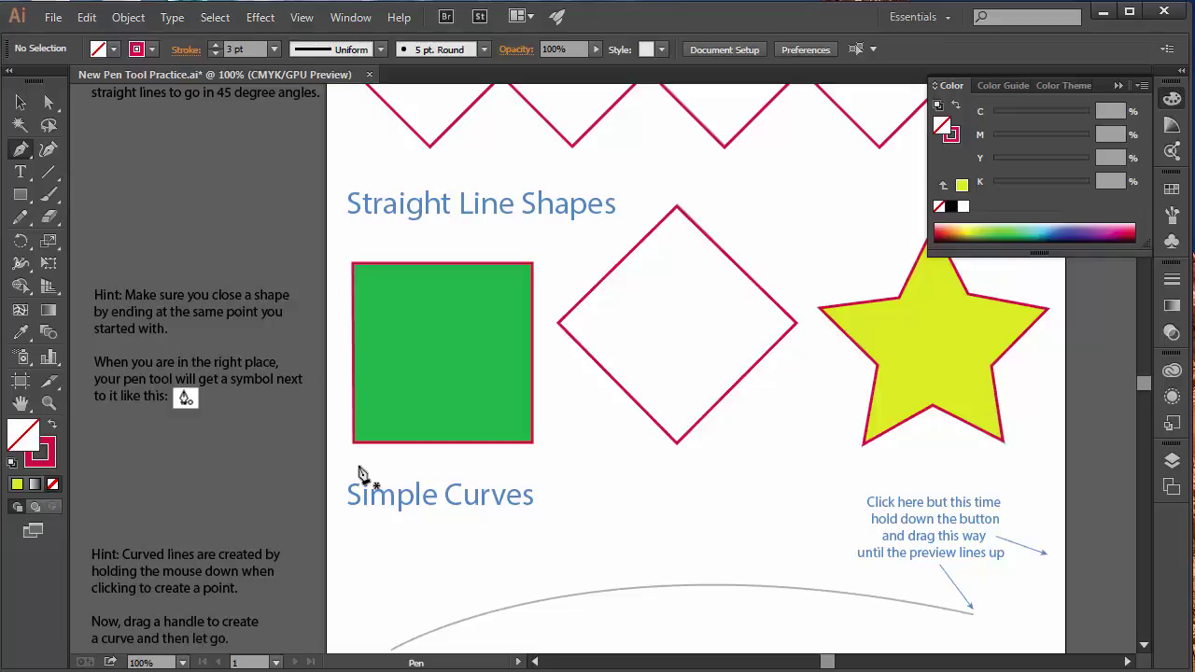
scroll(365, 474, "down", 3)
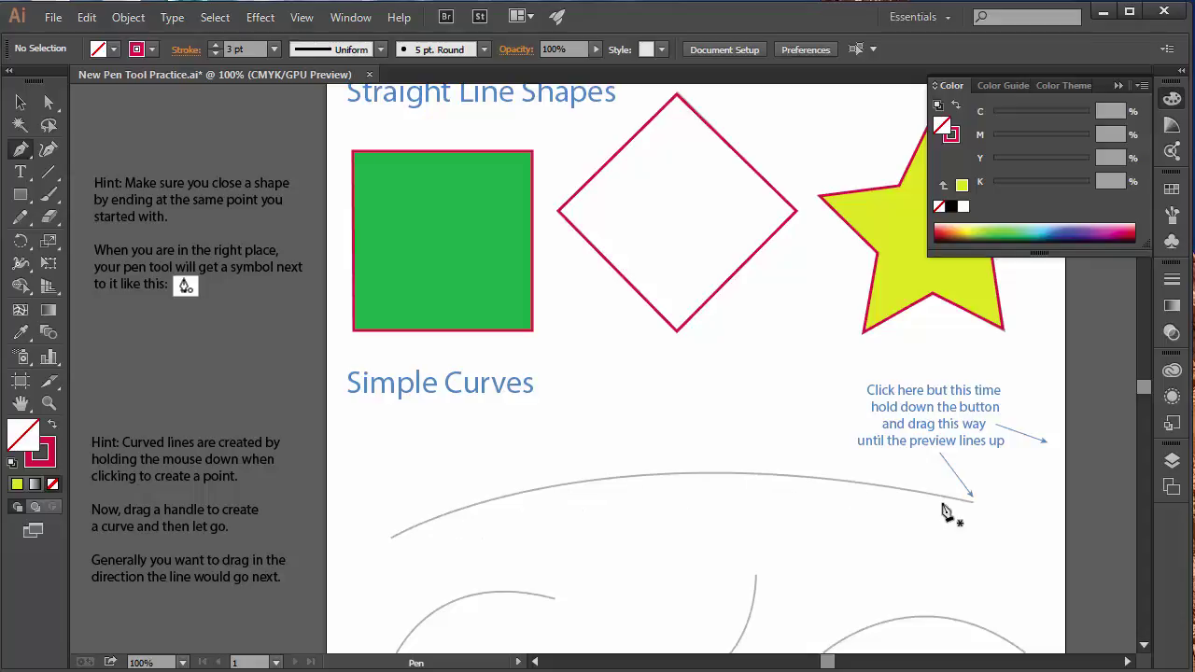
left_click(390, 539)
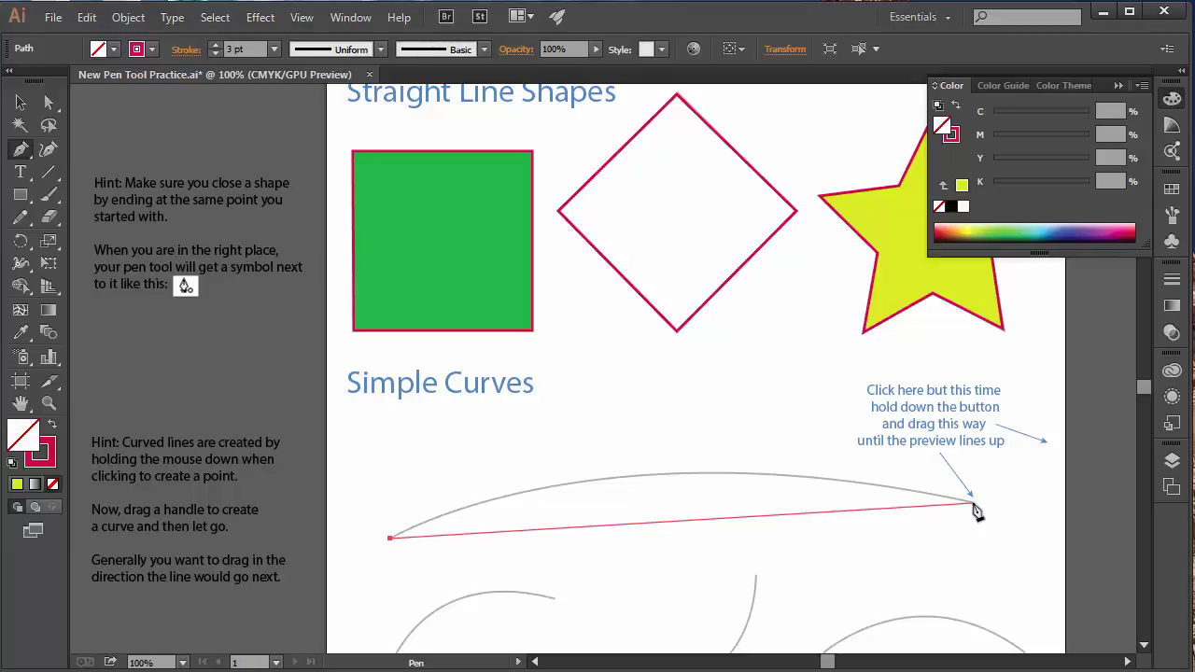
left_click(973, 505)
left_click_drag(975, 504, 1120, 595)
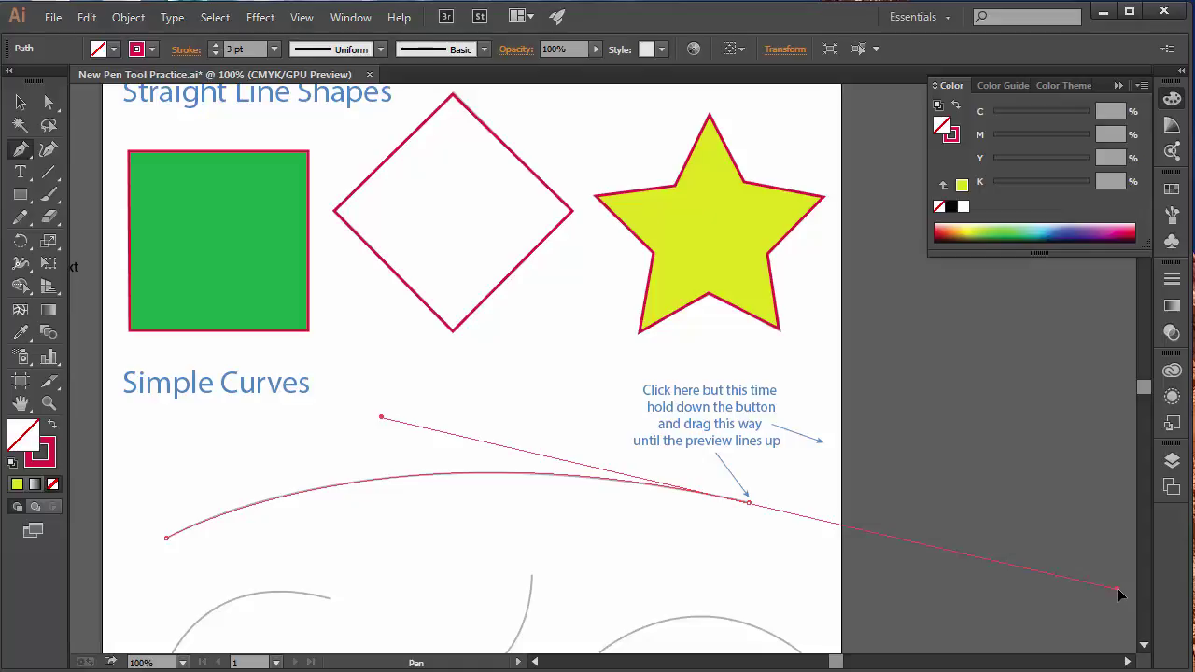
mouse_move(1121, 594)
left_mouse_down()
mouse_move(713, 499)
mouse_move(989, 579)
mouse_move(1113, 586)
left_mouse_up()
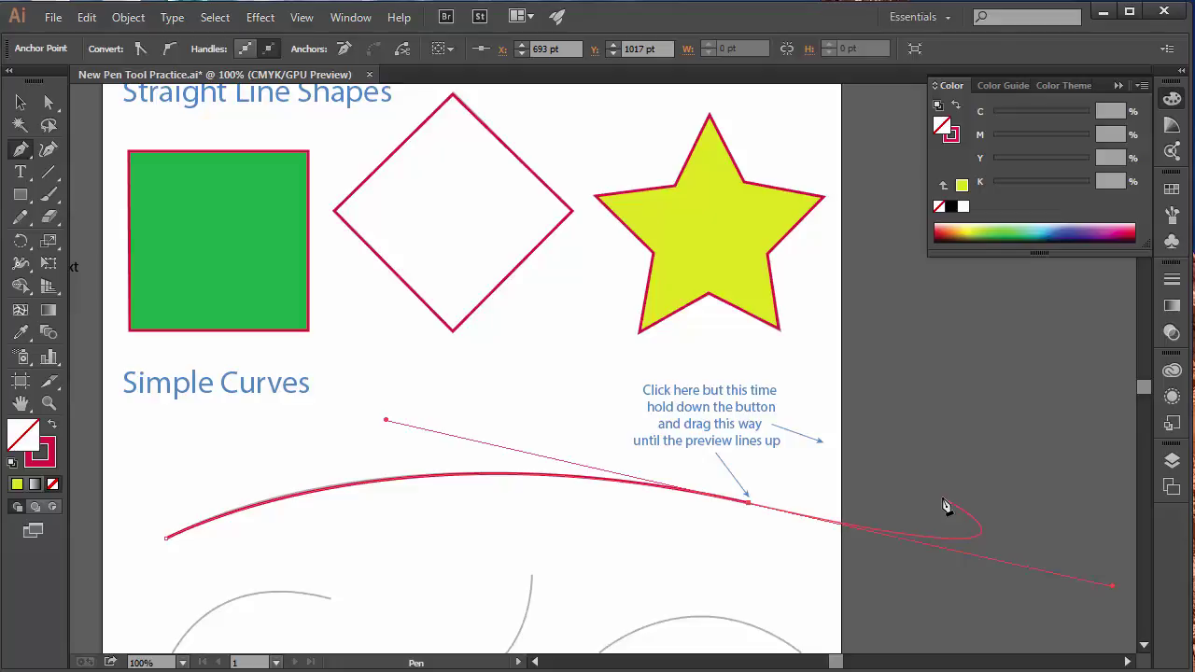
key("Escape")
- Trace the left small arc below the long curve from its lower end to its upper end with one curved Pen tool segment
scroll(1067, 591, "down", 3)
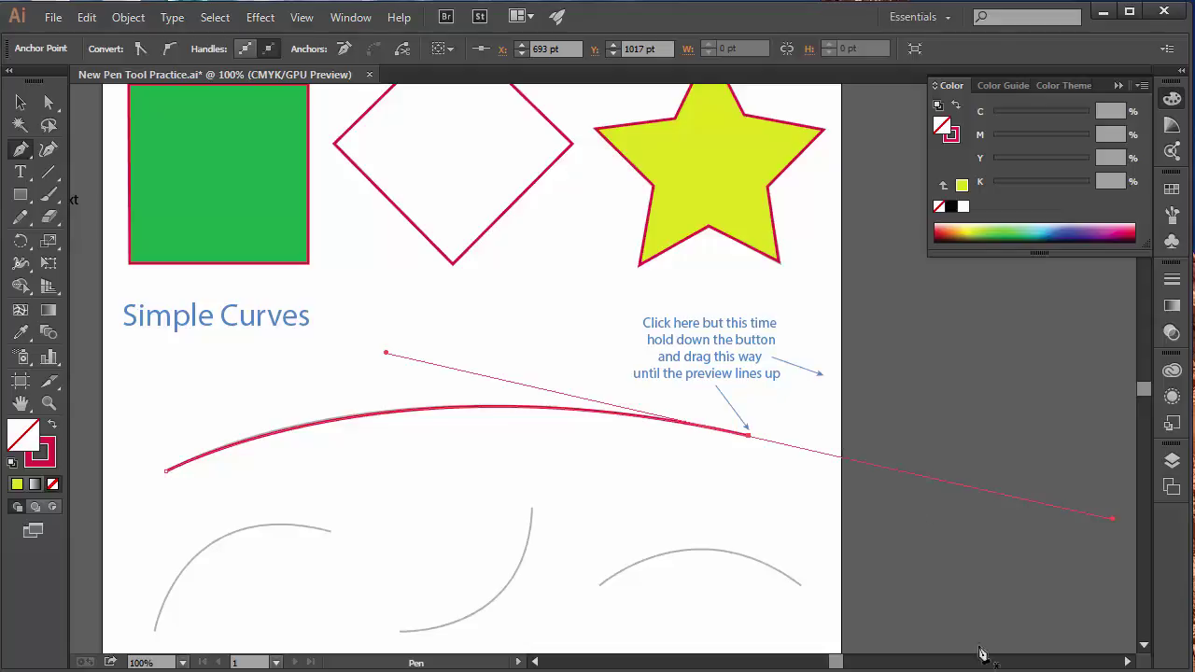
scroll(448, 501, "down", 3)
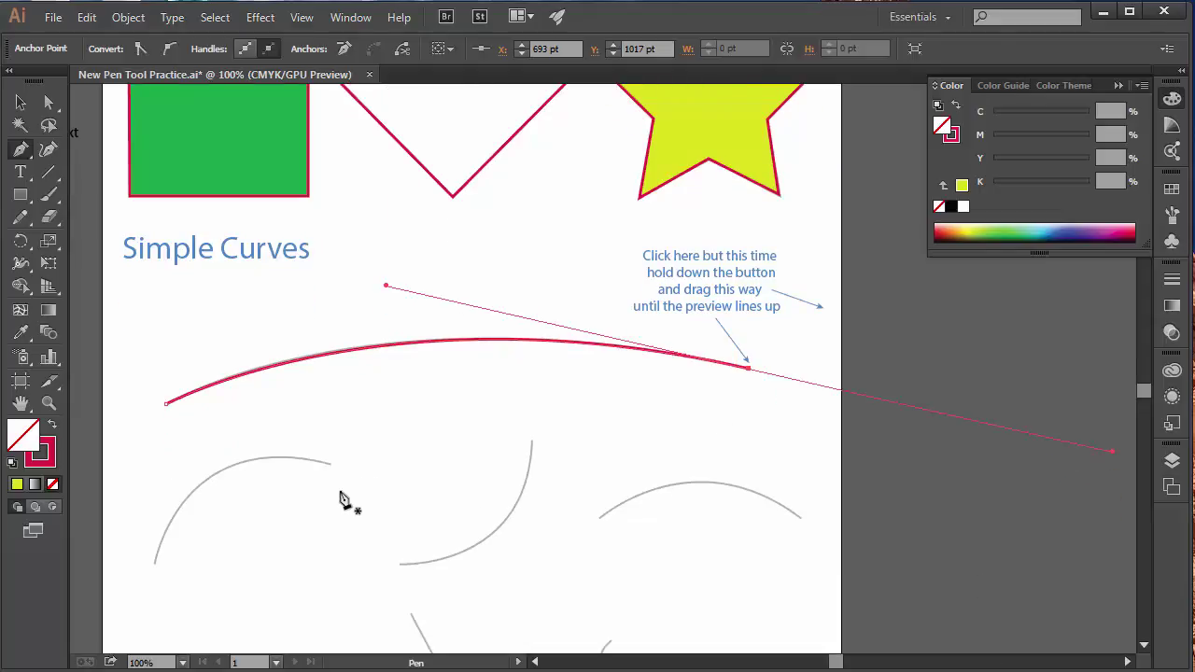
key("space")
mouse_move(270, 478)
left_mouse_down()
mouse_move(493, 443)
mouse_move(651, 473)
mouse_move(644, 484)
left_mouse_up()
left_click(314, 541)
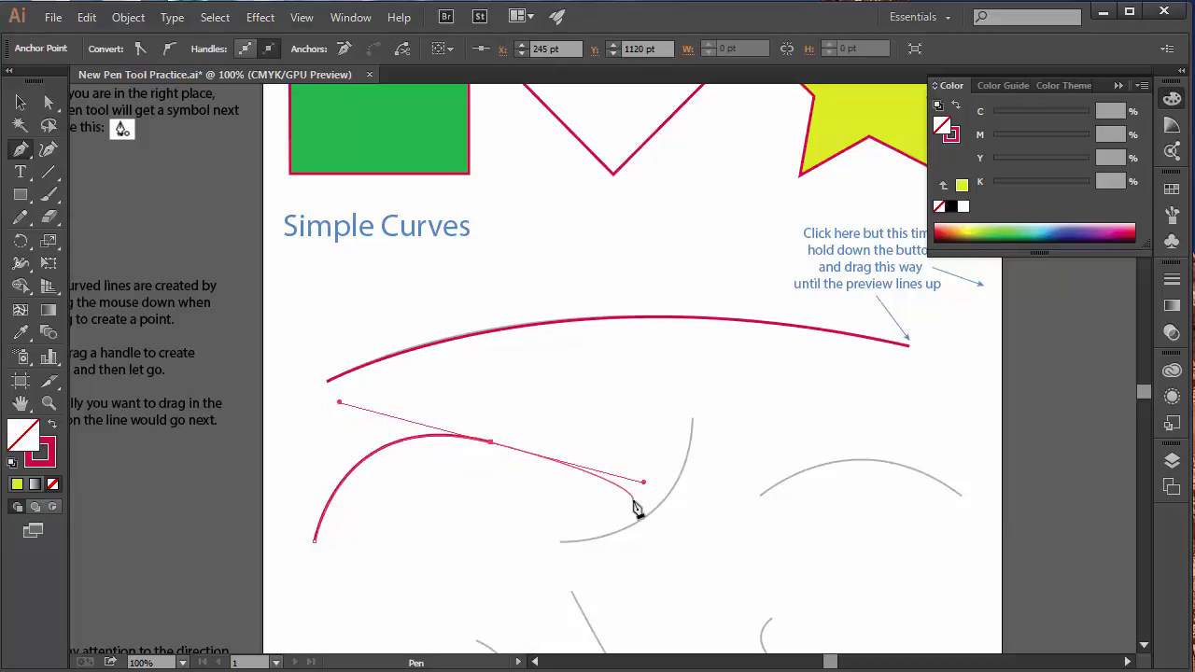
- Trace the middle and right small arcs under Simple Curves as separate paths, each with one curved Pen tool segment
left_click(561, 543)
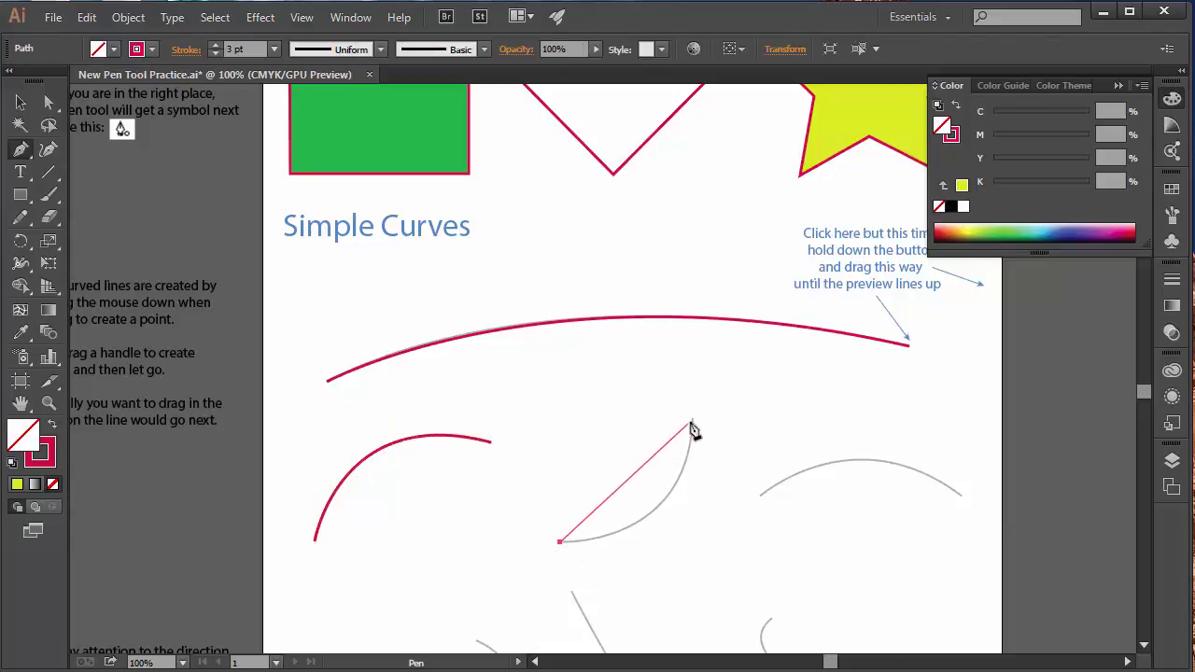
left_click_drag(692, 419, 695, 292)
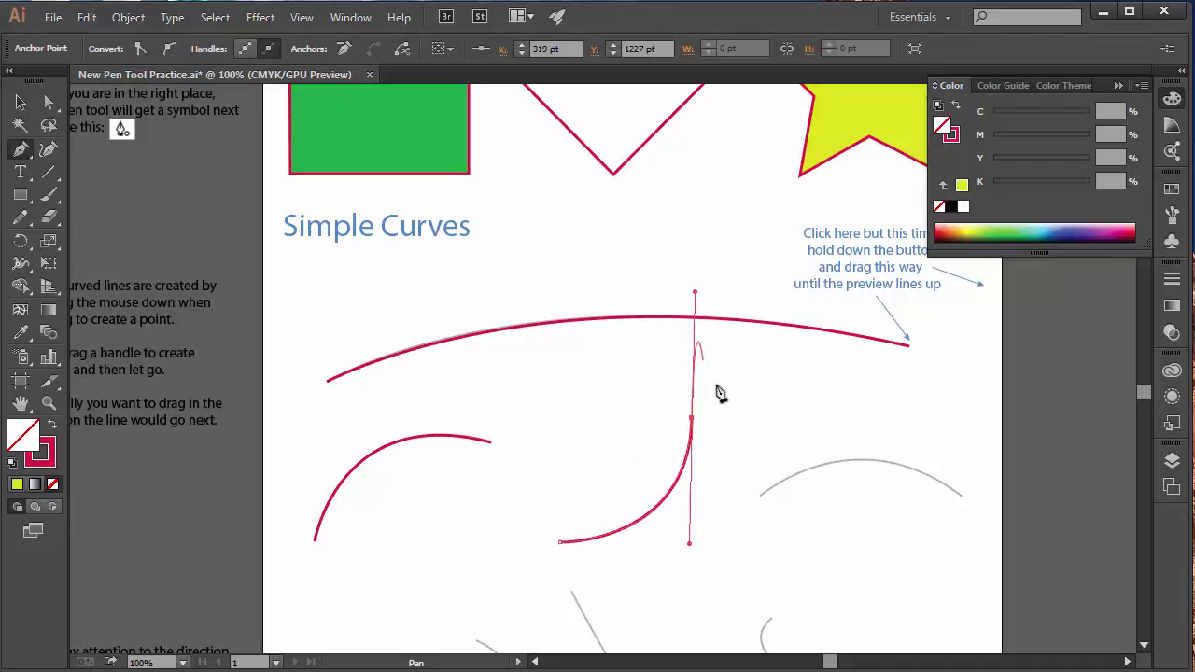
left_click(761, 495)
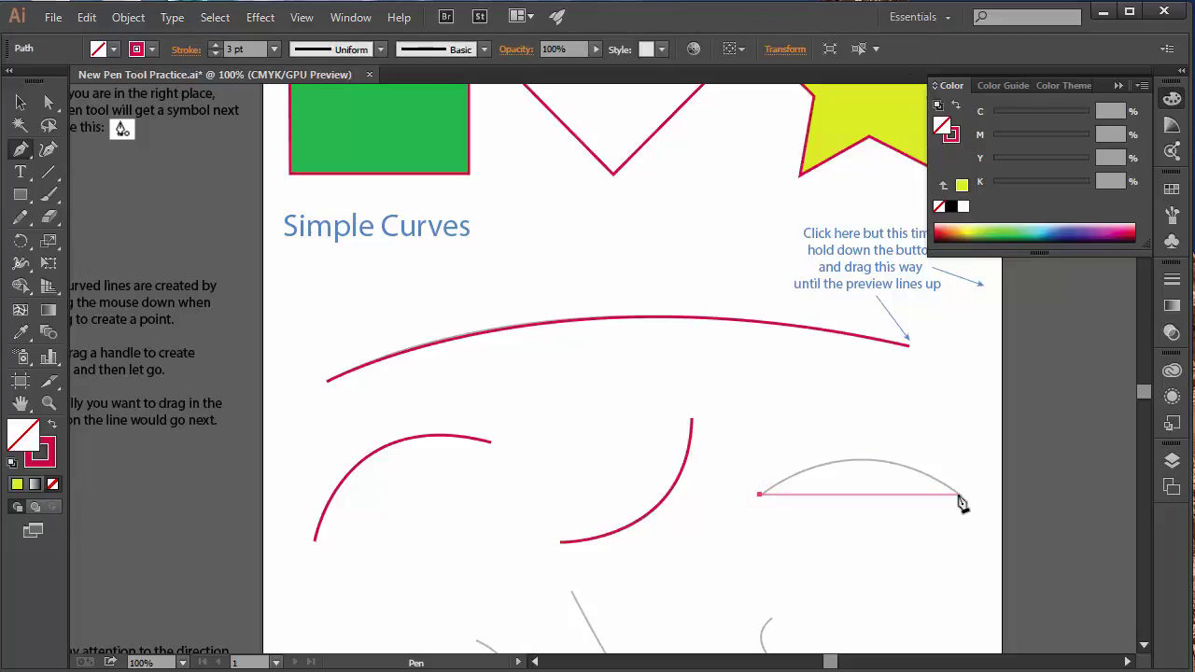
left_click_drag(959, 495, 1058, 572)
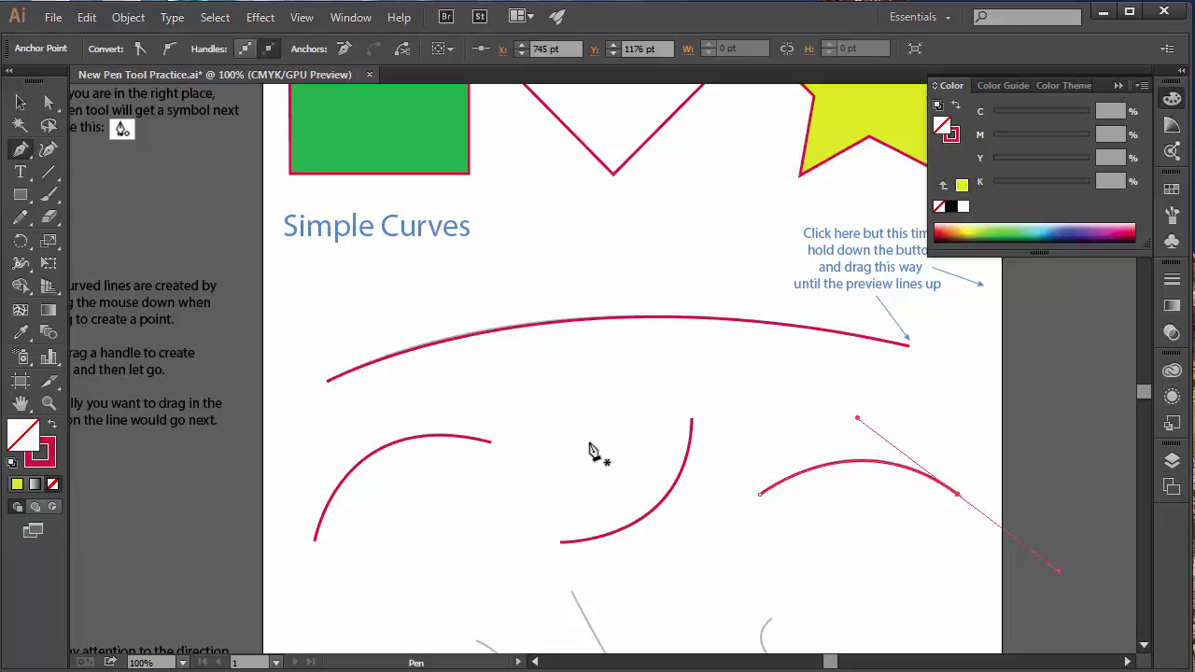
- Trace the left hooked curve above Multiple Point Curves from its upper end, pulling a long handle down and to the left at its lower end
scroll(588, 430, "down", 1)
scroll(567, 336, "down", 3)
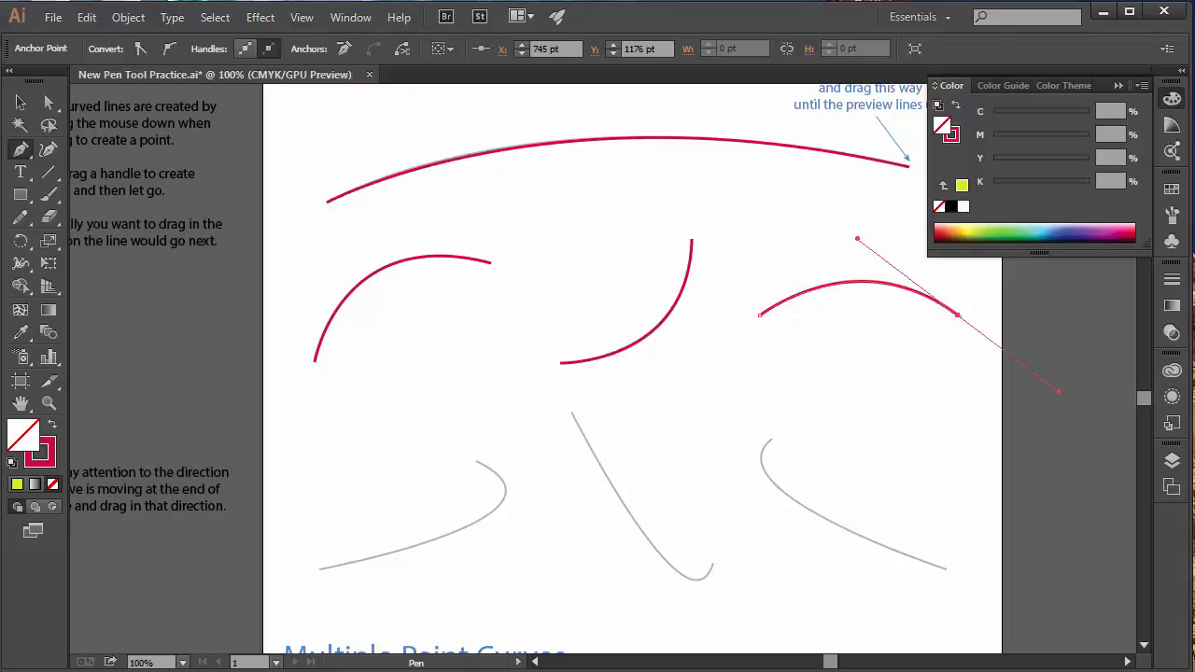
key("space")
left_click_drag(467, 485, 541, 396)
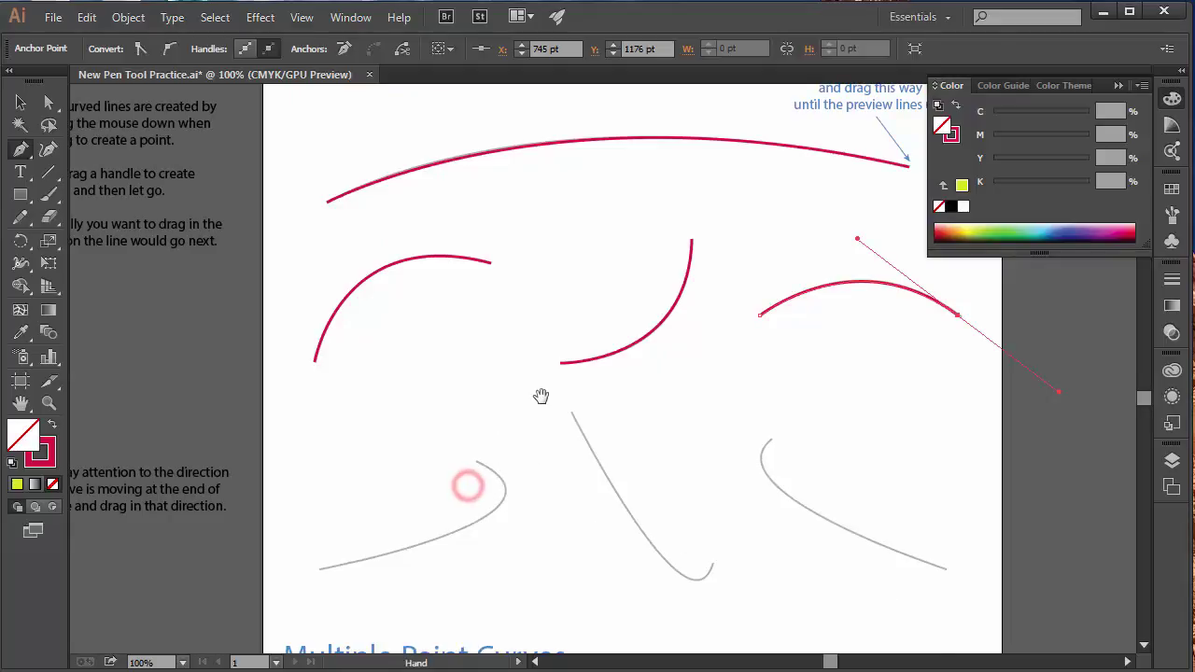
left_click_drag(484, 467, 508, 383)
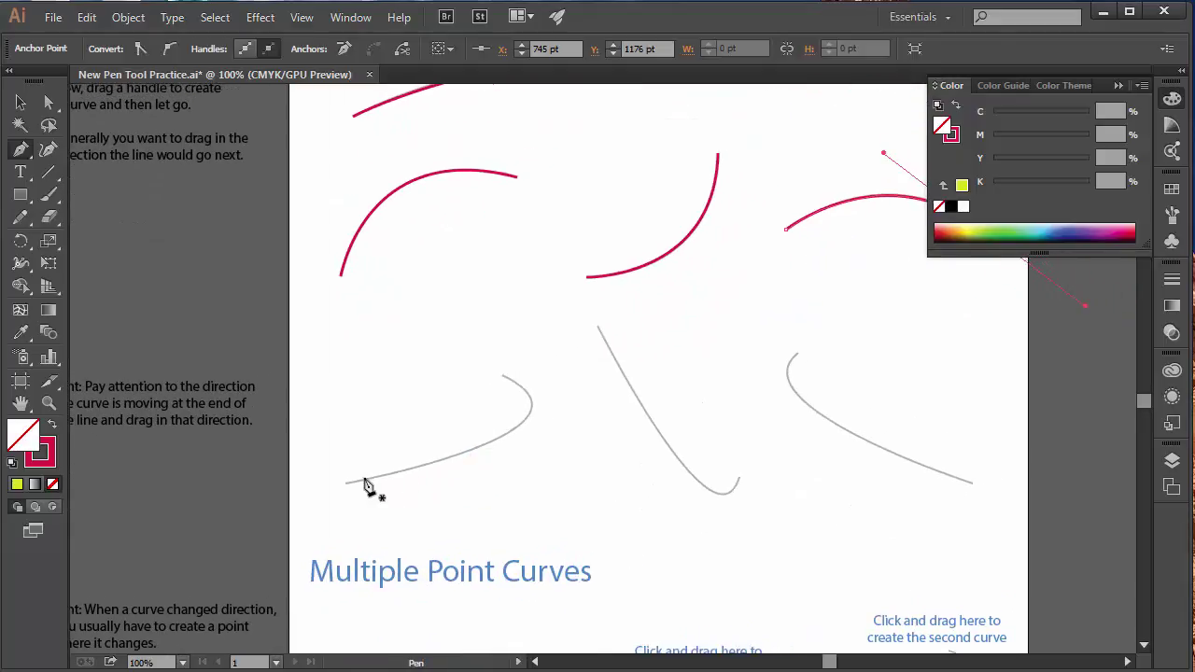
left_click(503, 375)
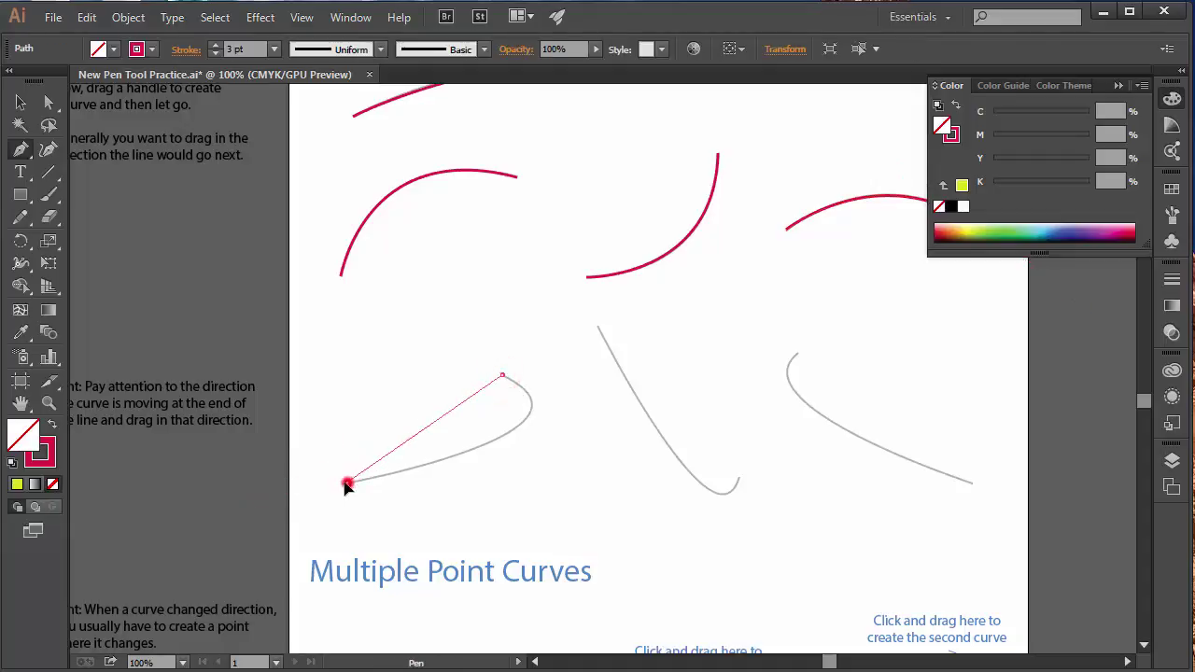
left_click_drag(346, 485, 166, 546)
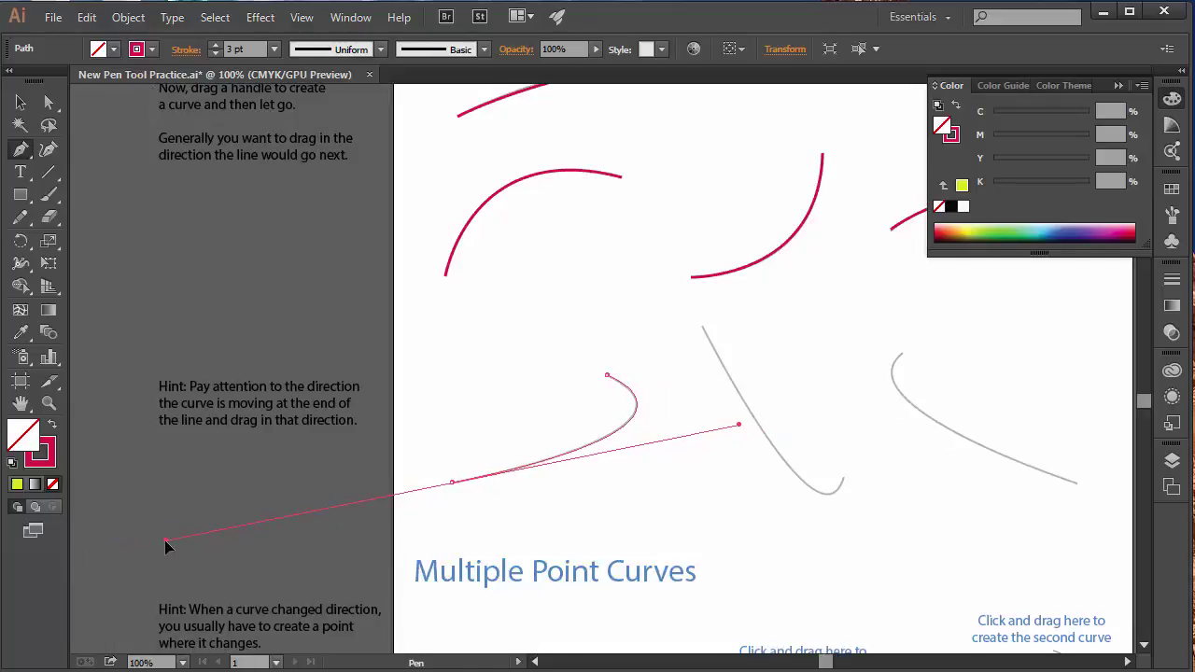
- Undo the left hooked curve and retrace it from its lower end, pulling a handle up and to the left at its upper end
left_click_drag(165, 546, 165, 547)
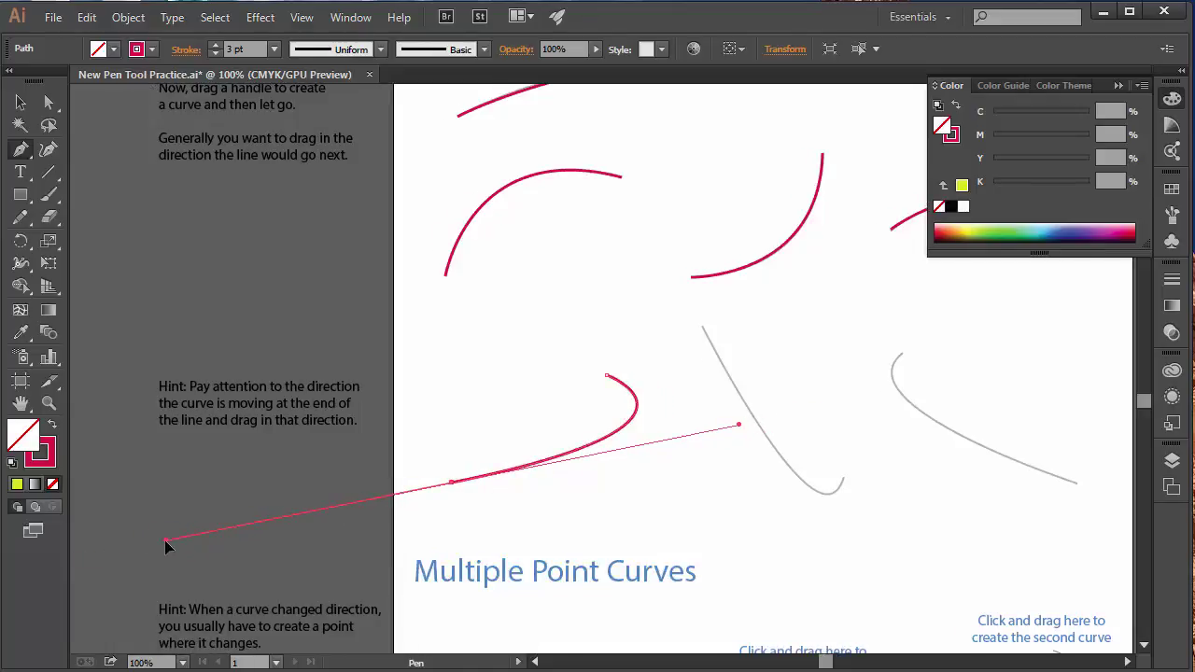
key("ctrl+z")
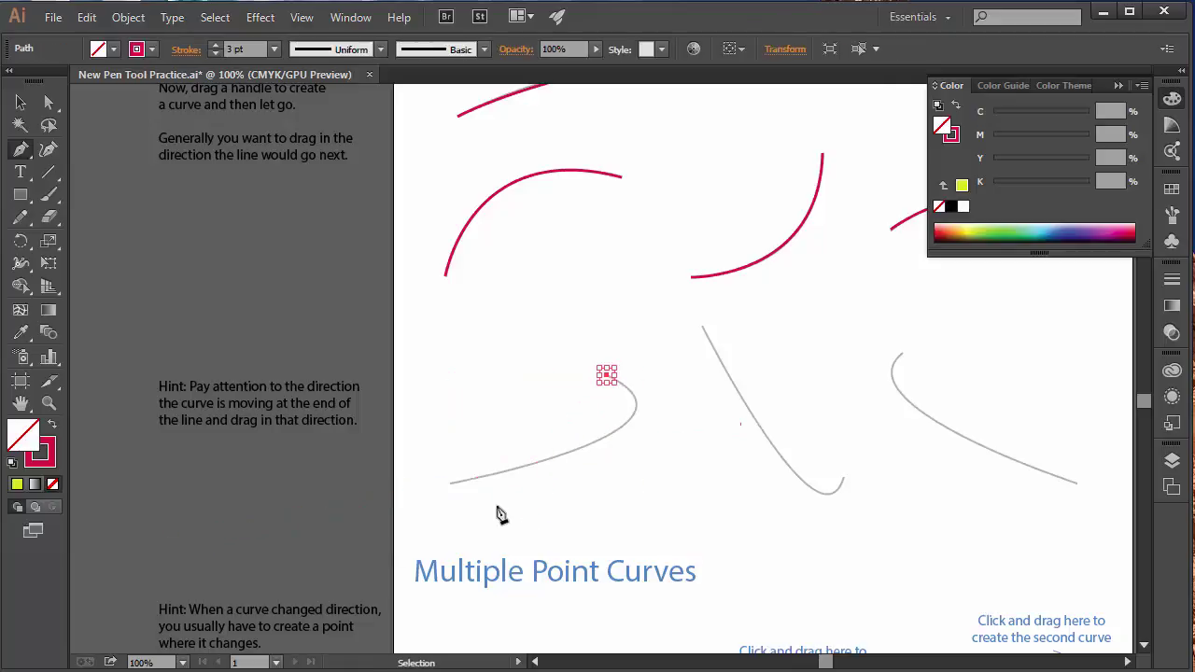
left_click(497, 507, "ctrl")
left_click(450, 482)
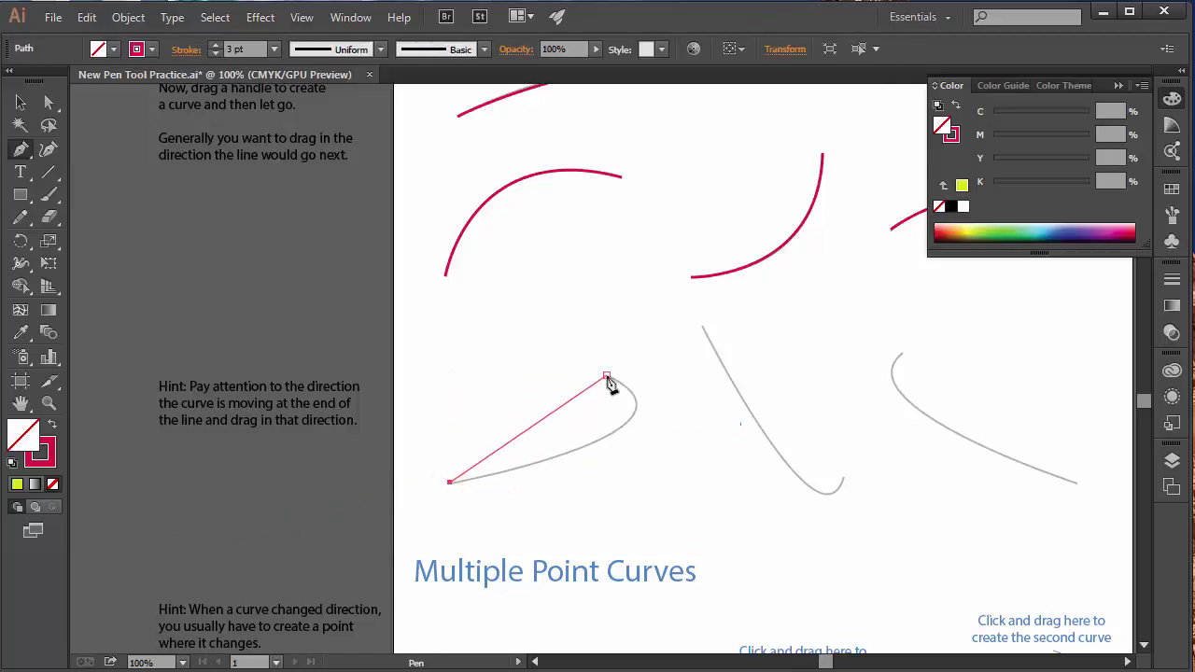
left_click_drag(607, 376, 492, 322)
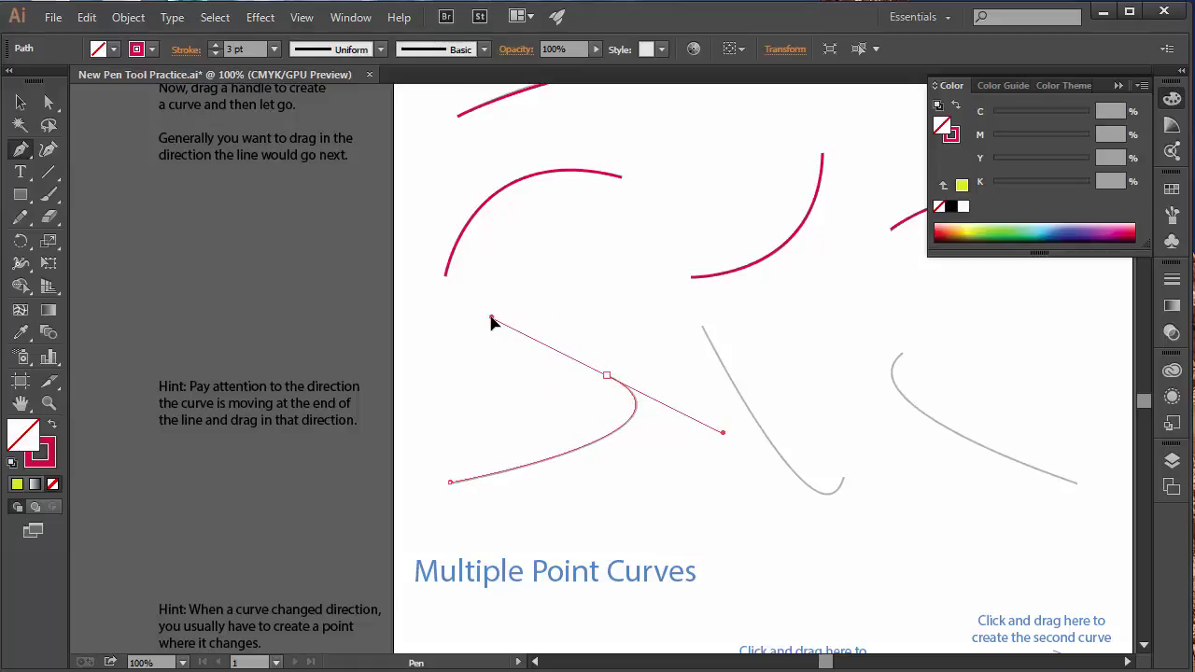
left_click_drag(492, 322, 492, 322)
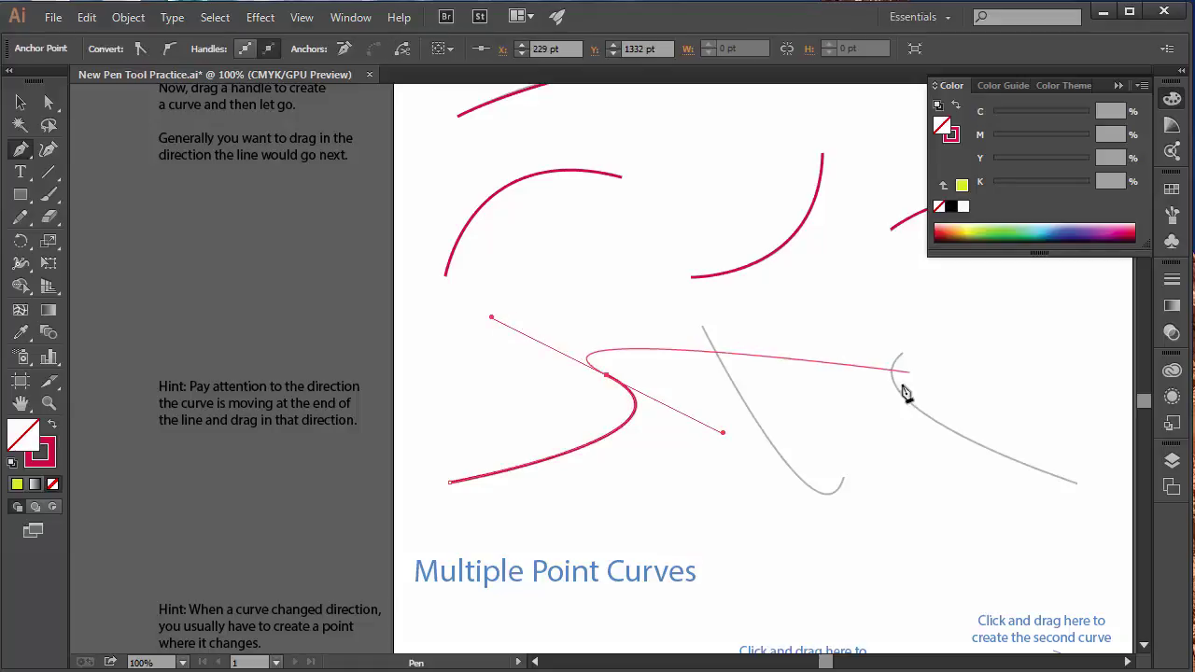
key("Escape")
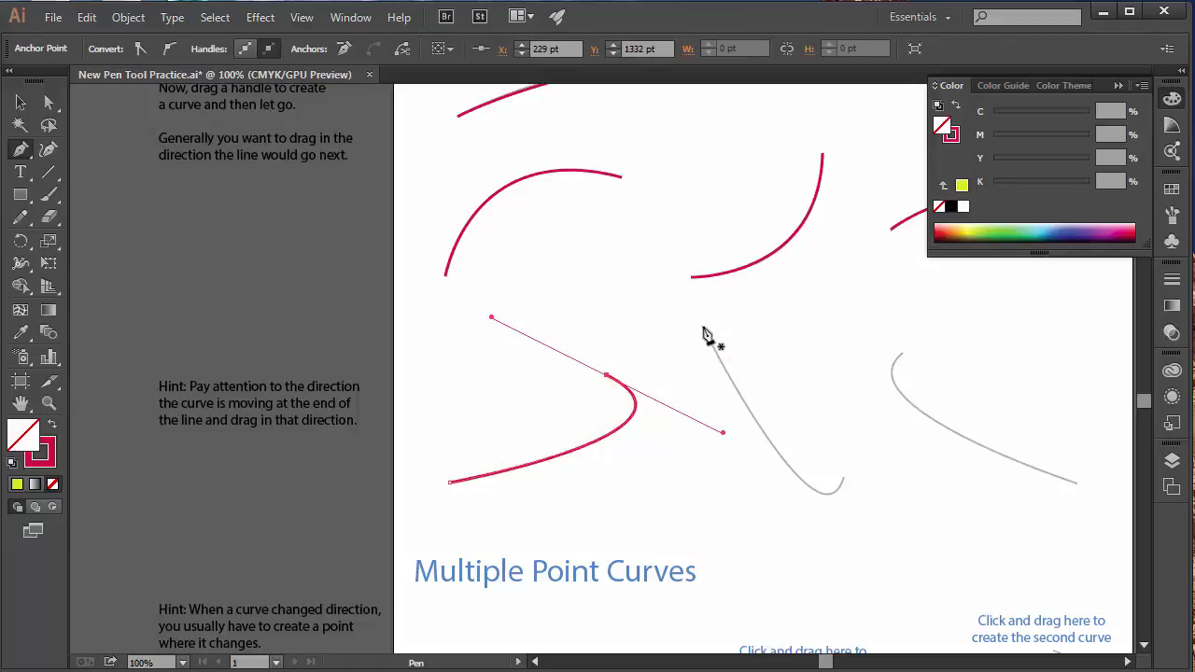
- Trace the middle hooked curve from its upper end, pulling a handle upward at its short hooked end, and end the path
left_click(703, 327)
left_click_drag(842, 477, 865, 392)
key("Escape")
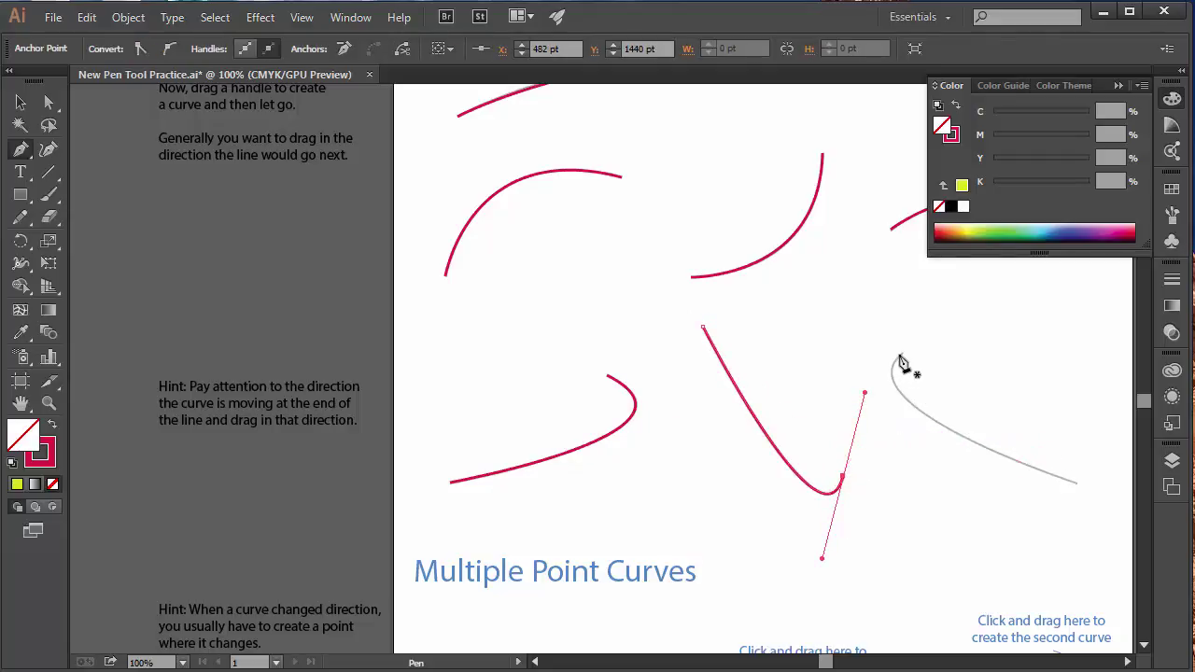
- Trace the right hooked curve from its upper end, pulling a long handle down and to the right at its lower end
left_click_drag(902, 354, 1100, 484)
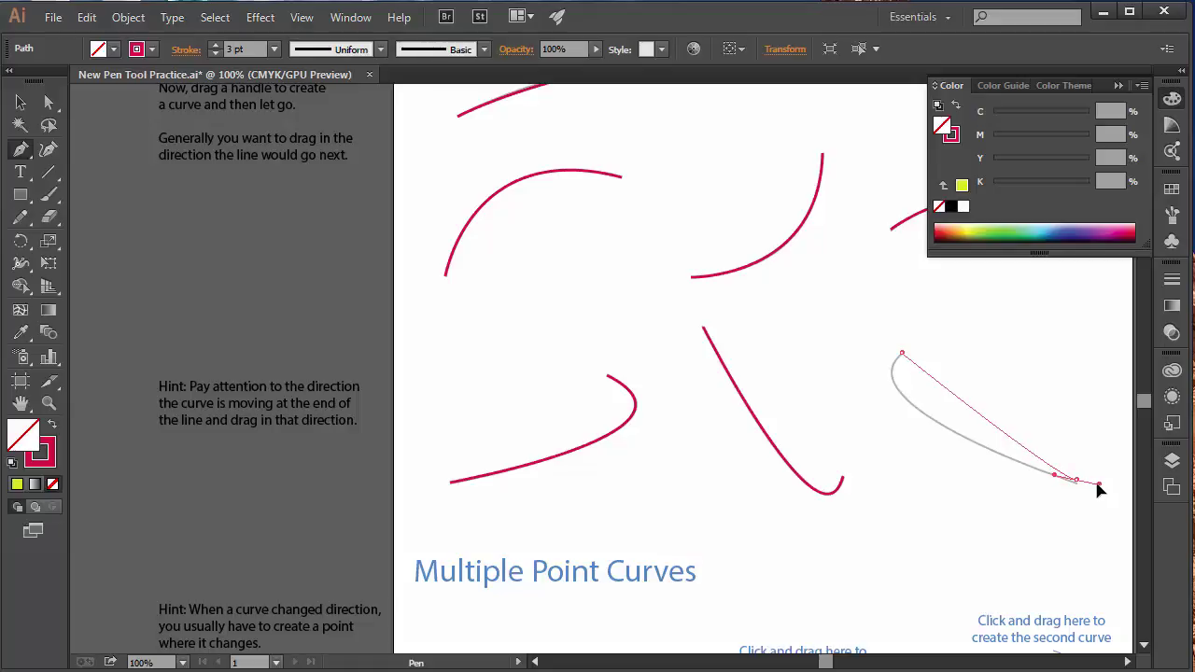
key("space")
left_click_drag(1097, 484, 1047, 404)
left_click_drag(1024, 364, 1037, 436)
mouse_move(1067, 394)
left_mouse_down()
mouse_move(1112, 514)
mouse_move(1123, 493)
mouse_move(1115, 484)
mouse_move(1107, 530)
mouse_move(1126, 526)
mouse_move(1143, 541)
mouse_move(1067, 551)
mouse_move(1100, 564)
left_mouse_up()
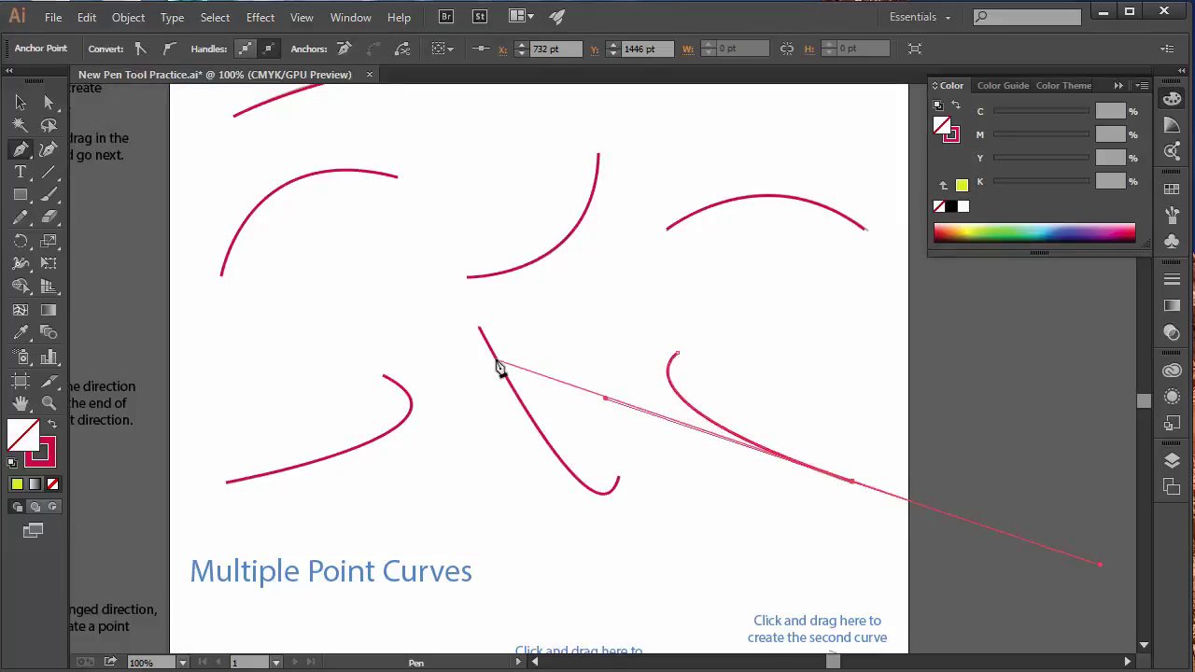
key("Escape")
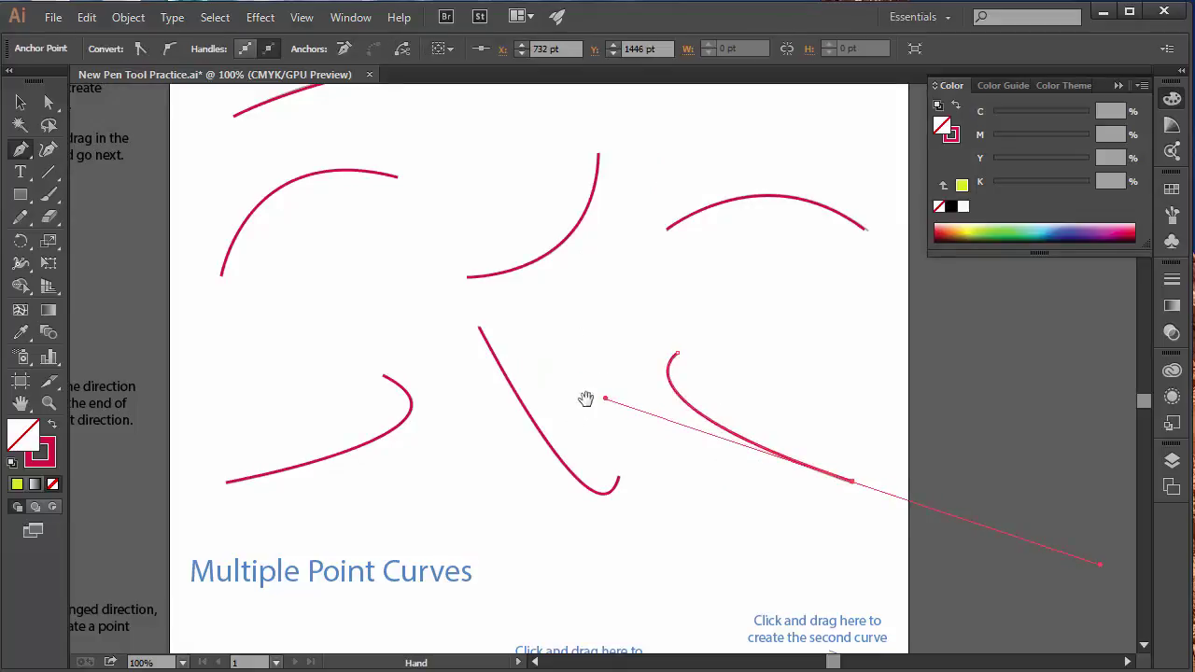
- Trace the long wave under Multiple Point Curves from its left end, pulling a handle at the first marked point and finishing at the second
left_click_drag(581, 418, 722, 306)
left_click_drag(651, 479, 657, 409)
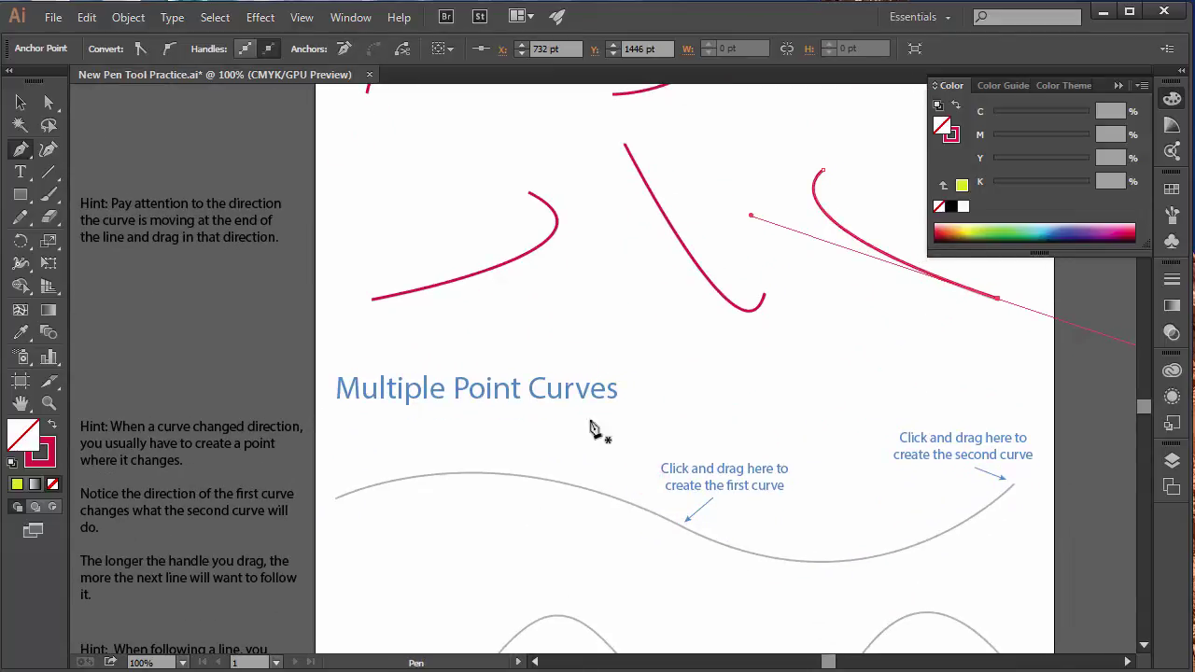
left_click_drag(568, 425, 583, 352)
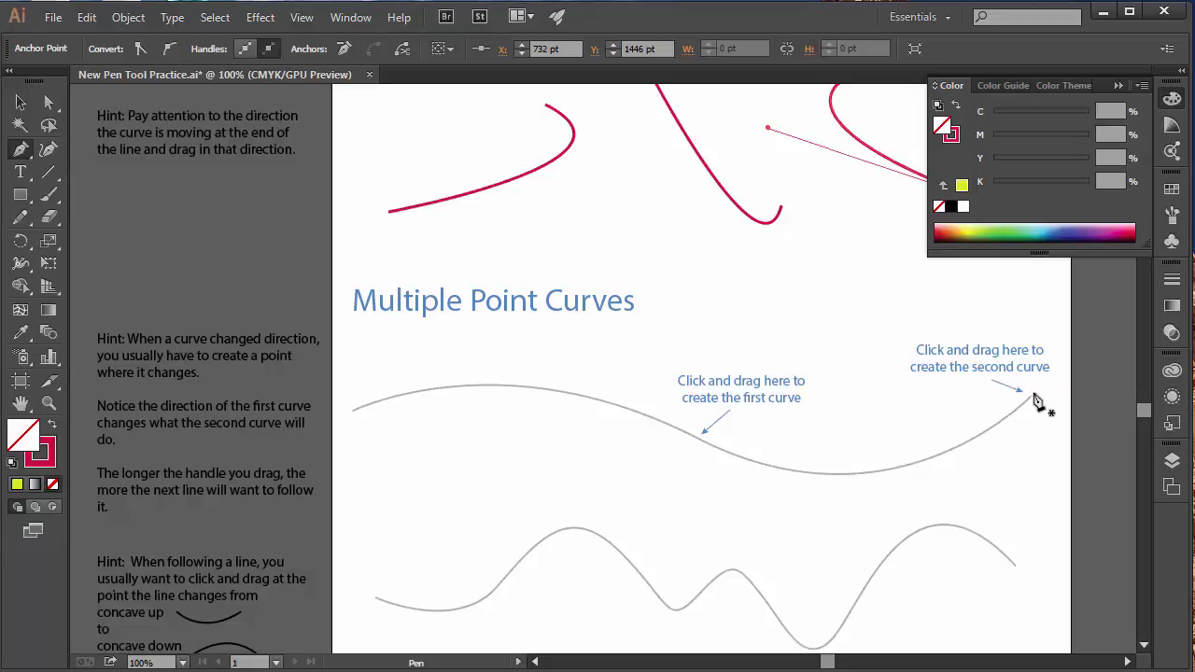
left_click(352, 412)
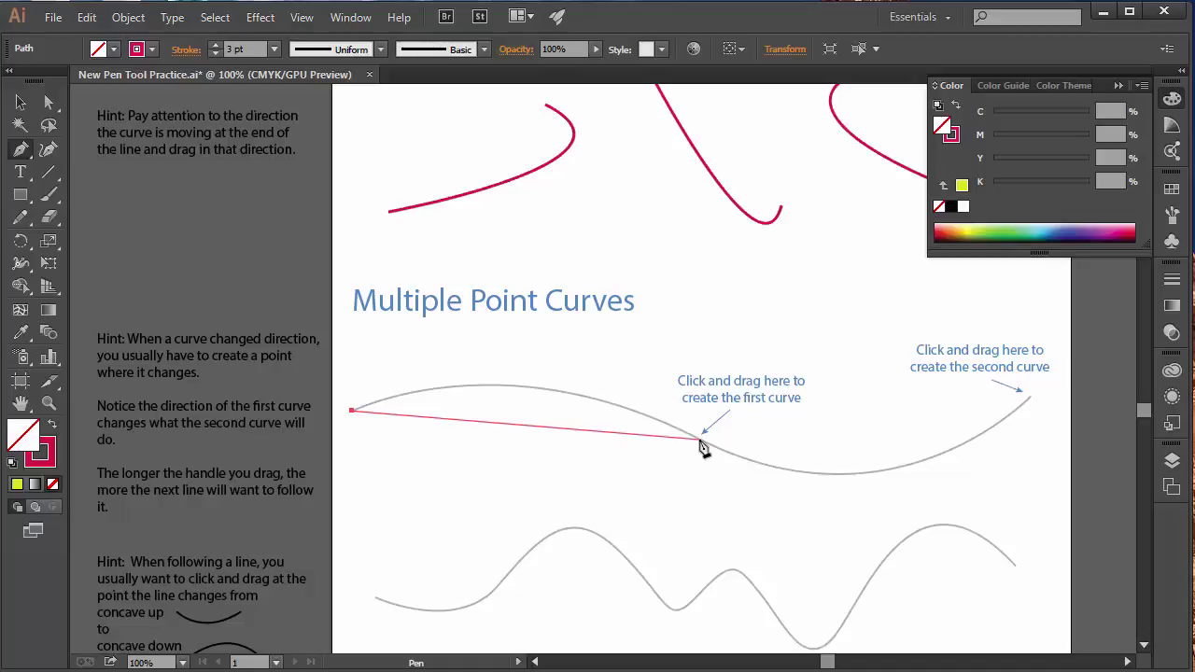
left_click_drag(698, 439, 909, 543)
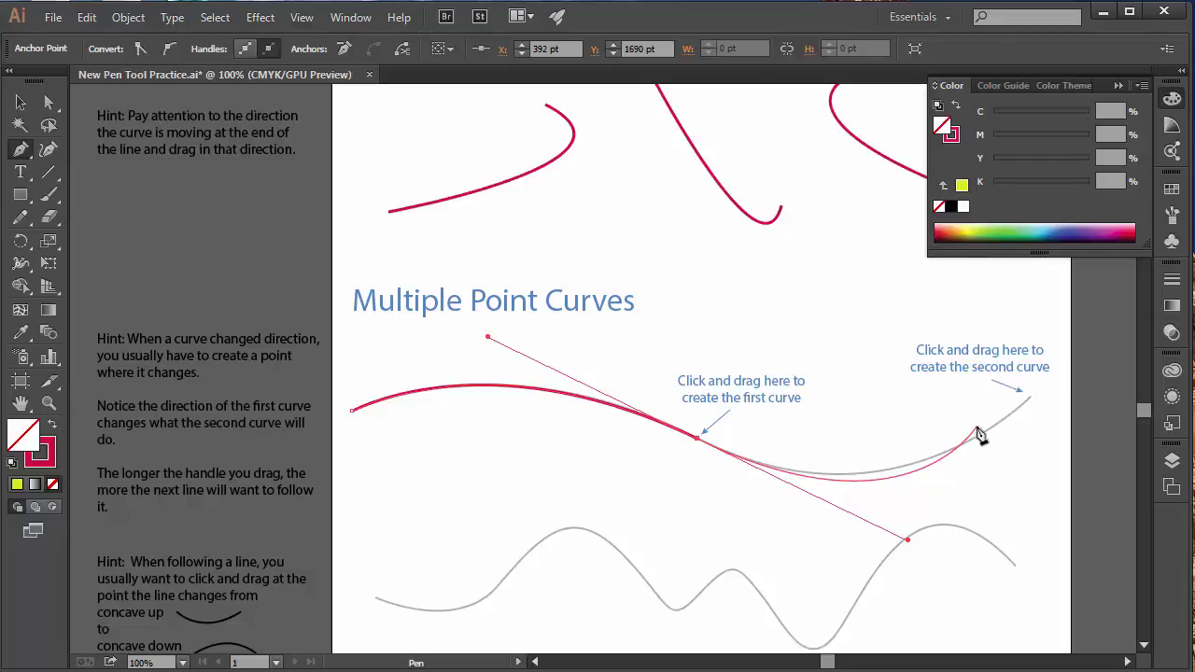
left_click(1028, 399)
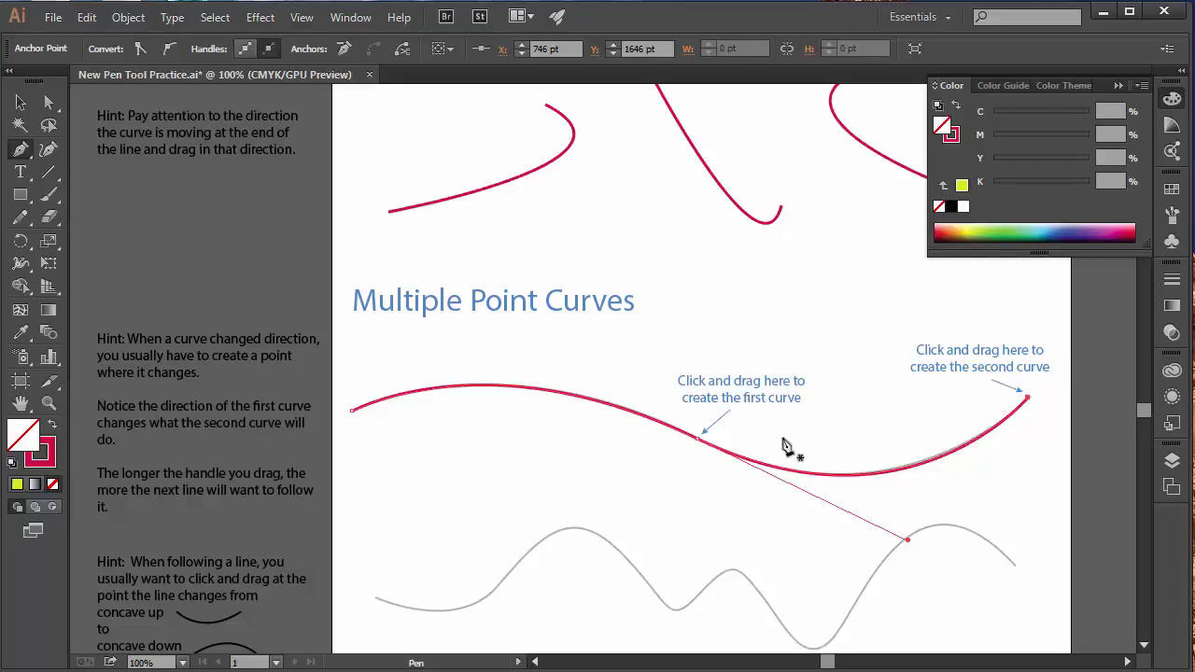
- Trace the bumpy wavy line below the long wave from left to right, placing curved points where the bend changes direction
scroll(754, 470, "down", 2)
left_click_drag(543, 528, 608, 458)
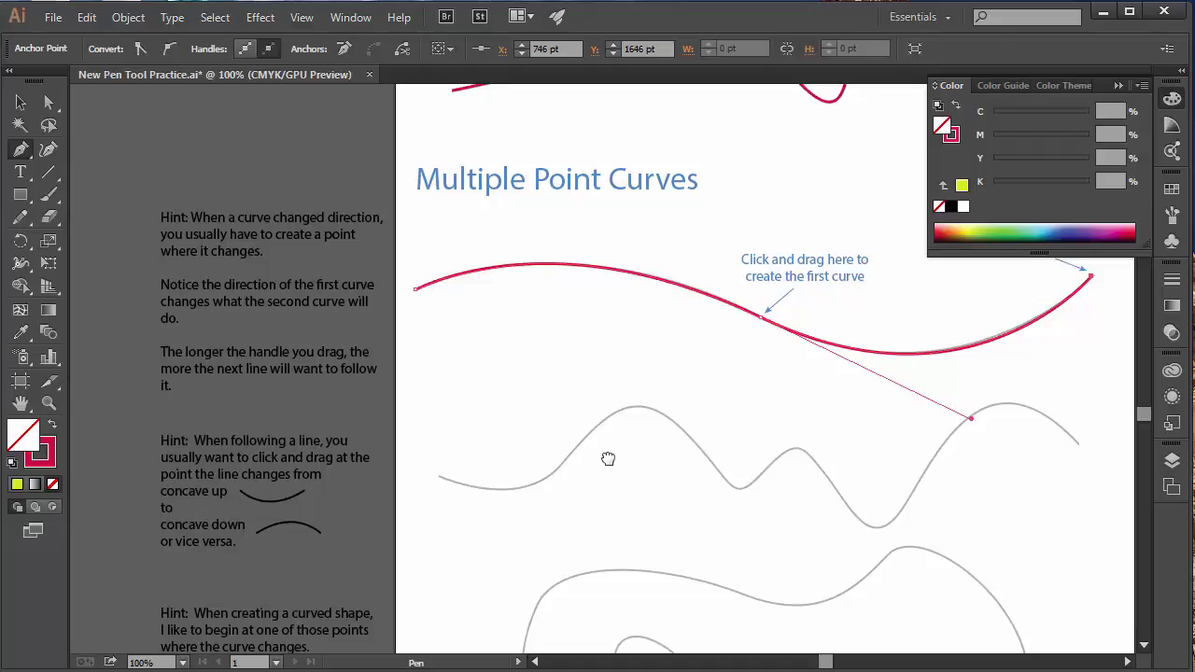
left_click(439, 477)
left_click_drag(568, 457, 618, 394)
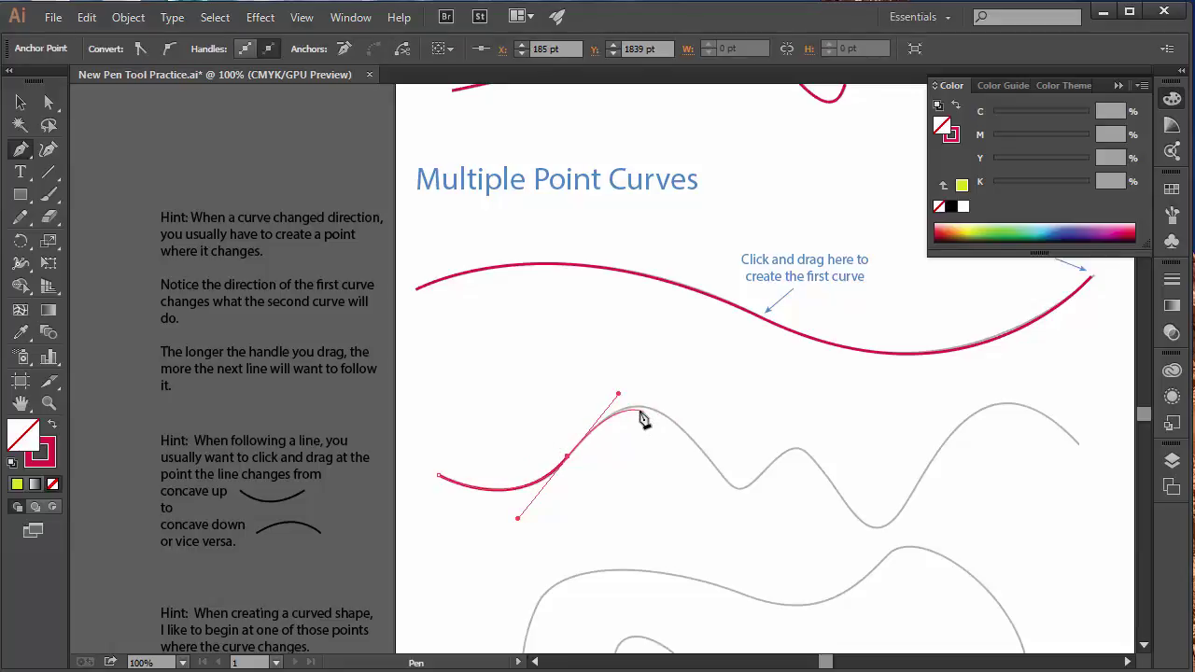
left_click_drag(762, 476, 871, 407)
key("ctrl+z")
left_click_drag(688, 433, 719, 470)
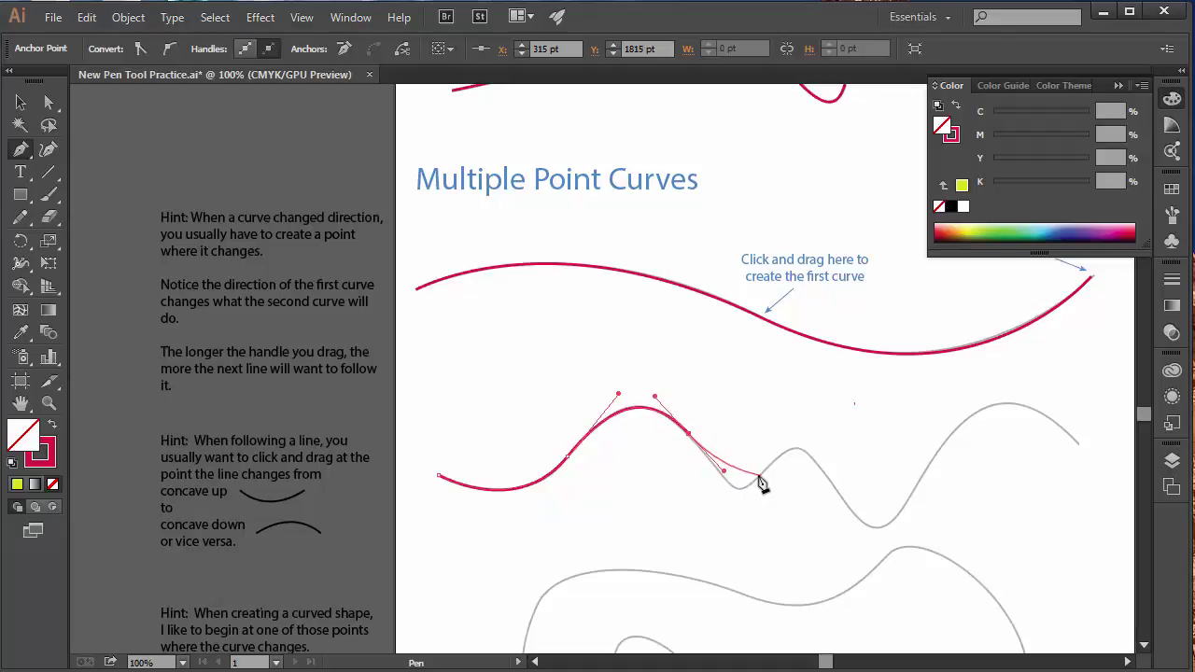
left_click_drag(758, 475, 932, 458)
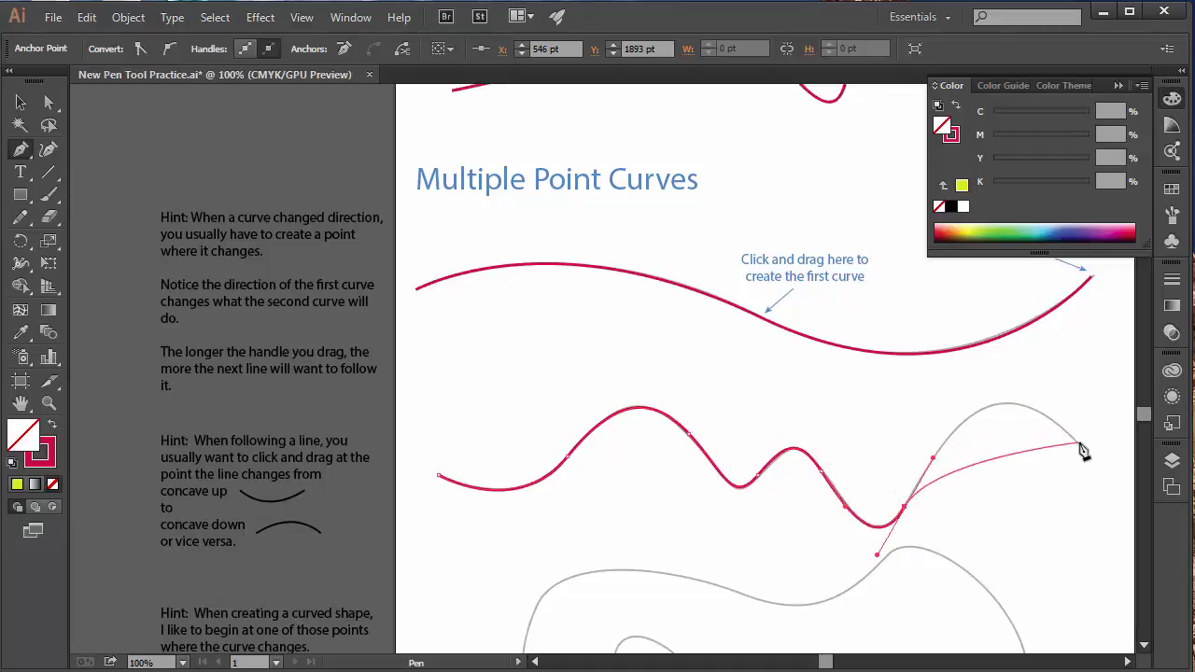
left_click_drag(1079, 442, 1057, 538)
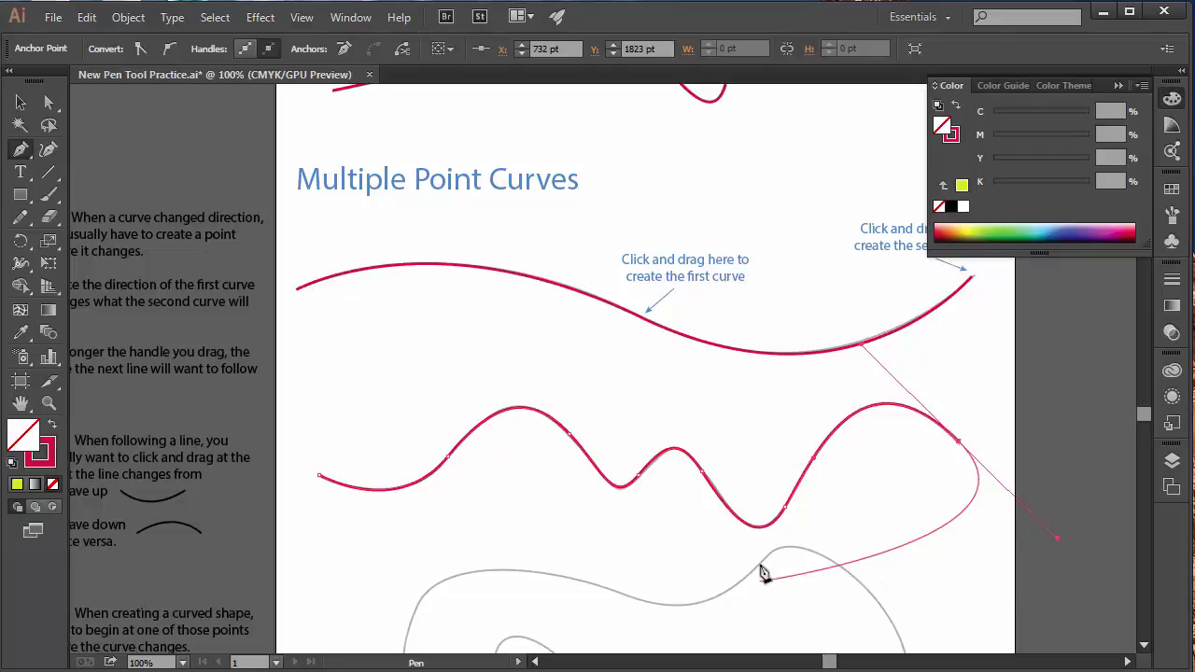
- Start the closed curved shape at its marked starting point and trace its inner bump and lower edge with smooth curved points
scroll(603, 349, "down", 5)
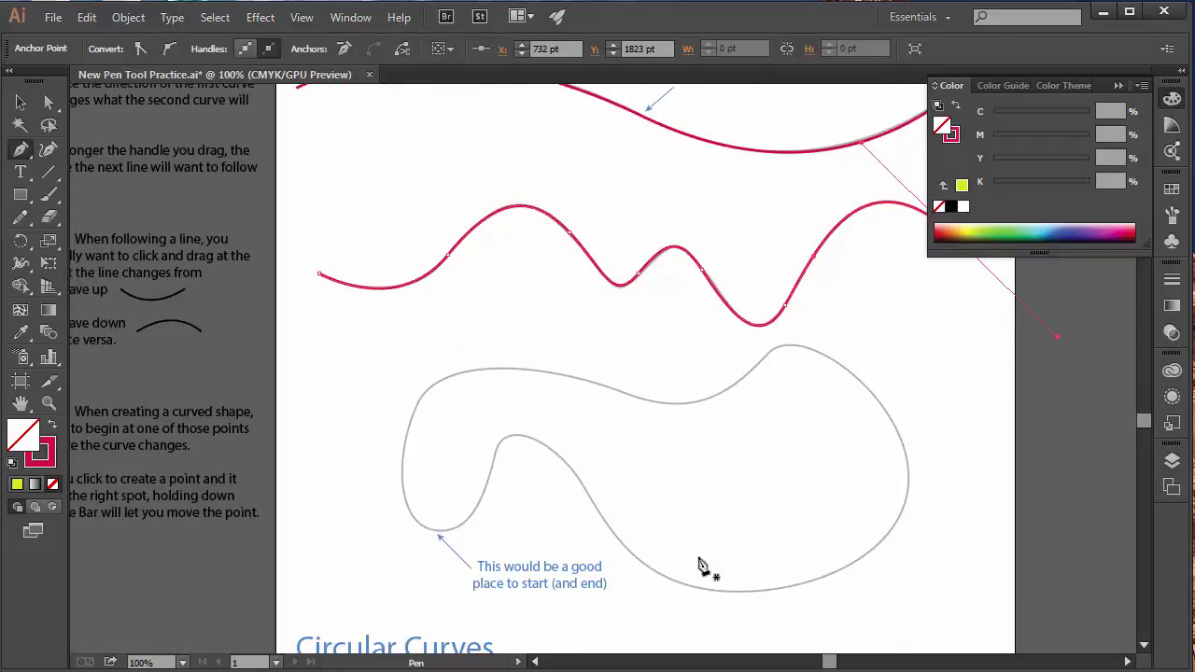
left_click_drag(485, 480, 542, 444)
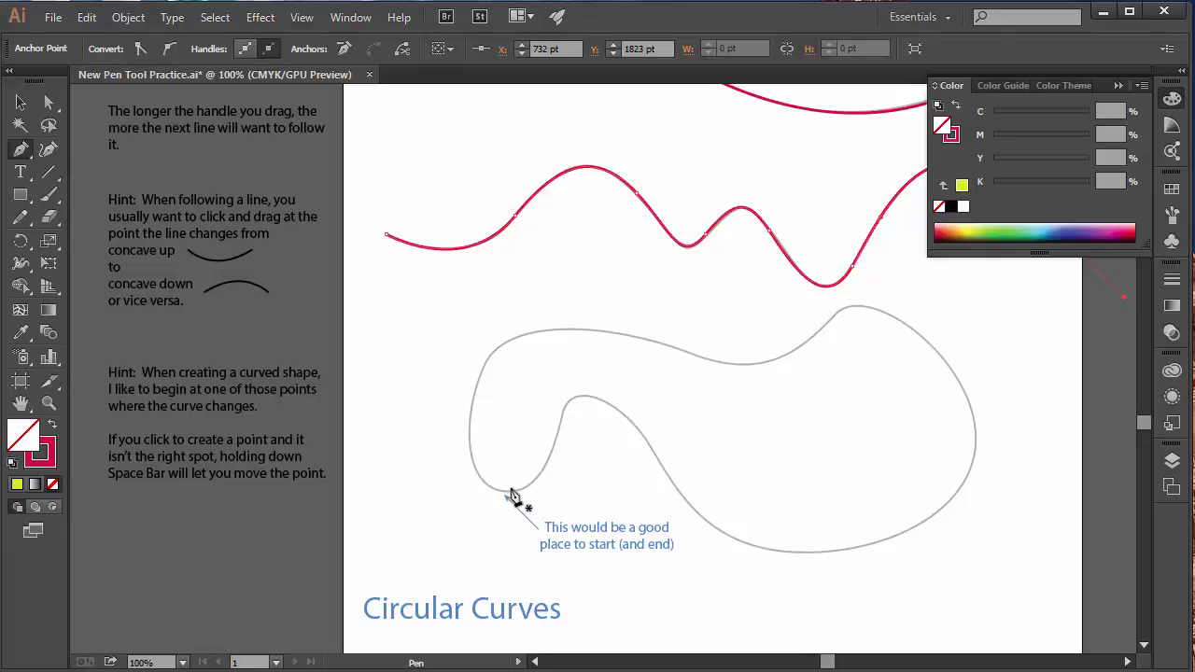
left_click_drag(504, 492, 632, 421)
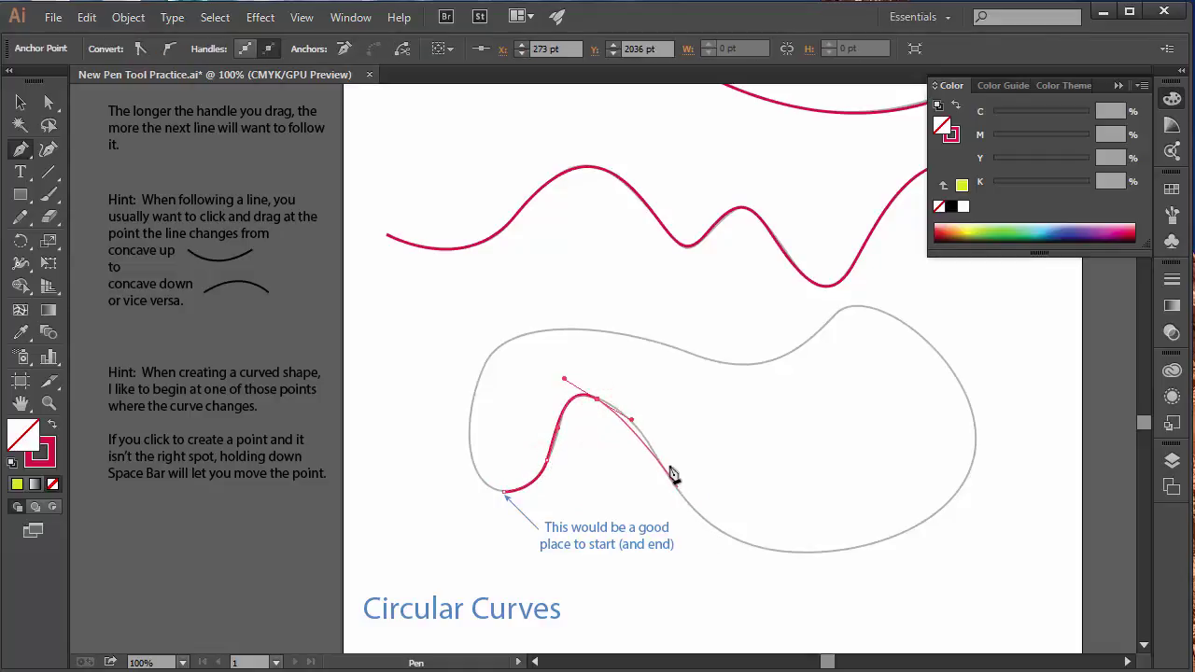
left_click_drag(663, 468, 681, 504)
left_click_drag(931, 517, 912, 541)
key("space")
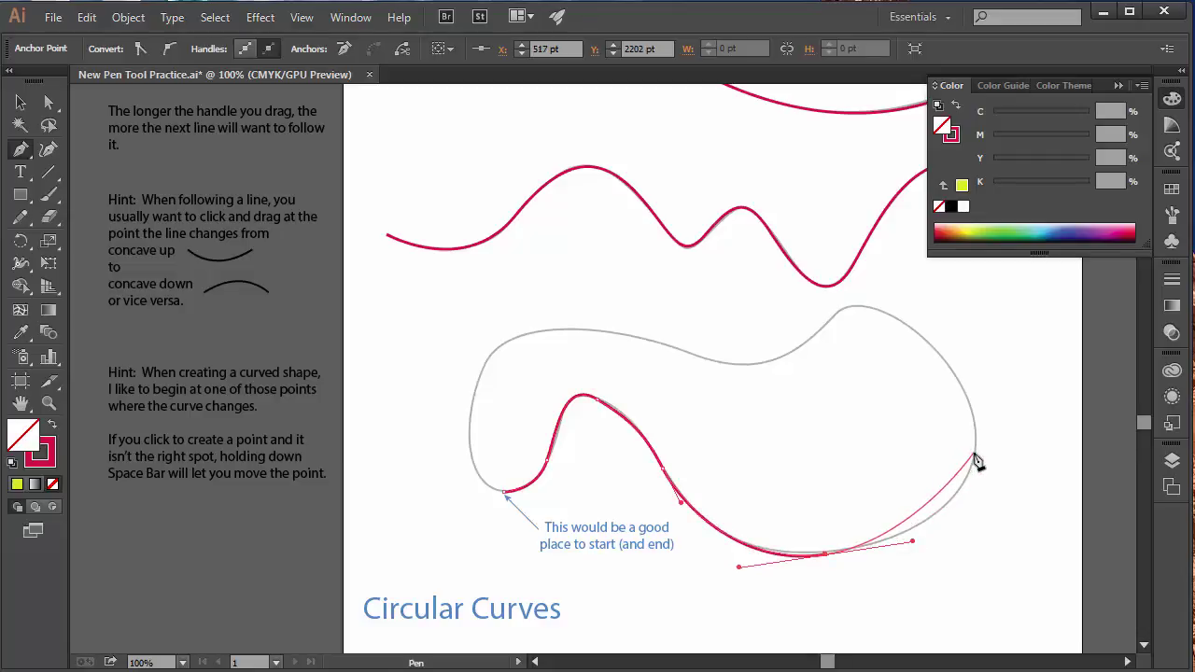
- Continue the shape's path around its right side and over the upper-right bump, stopping where the upper edge starts to dip
left_click_drag(975, 454, 983, 410)
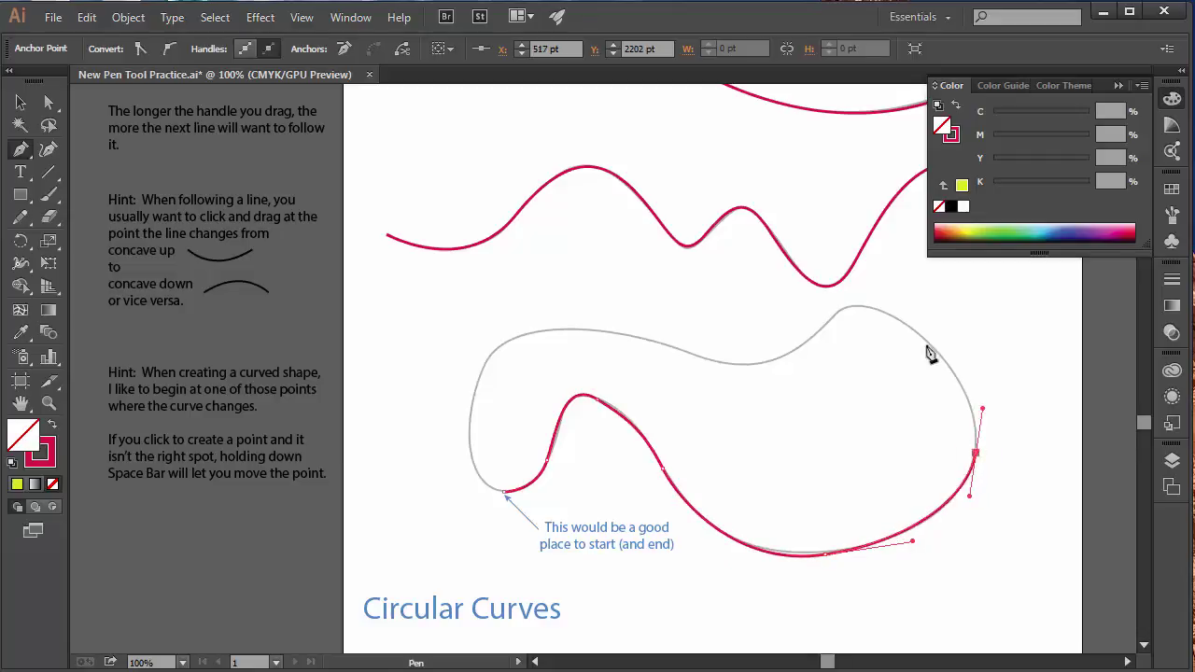
left_click_drag(911, 329, 883, 310)
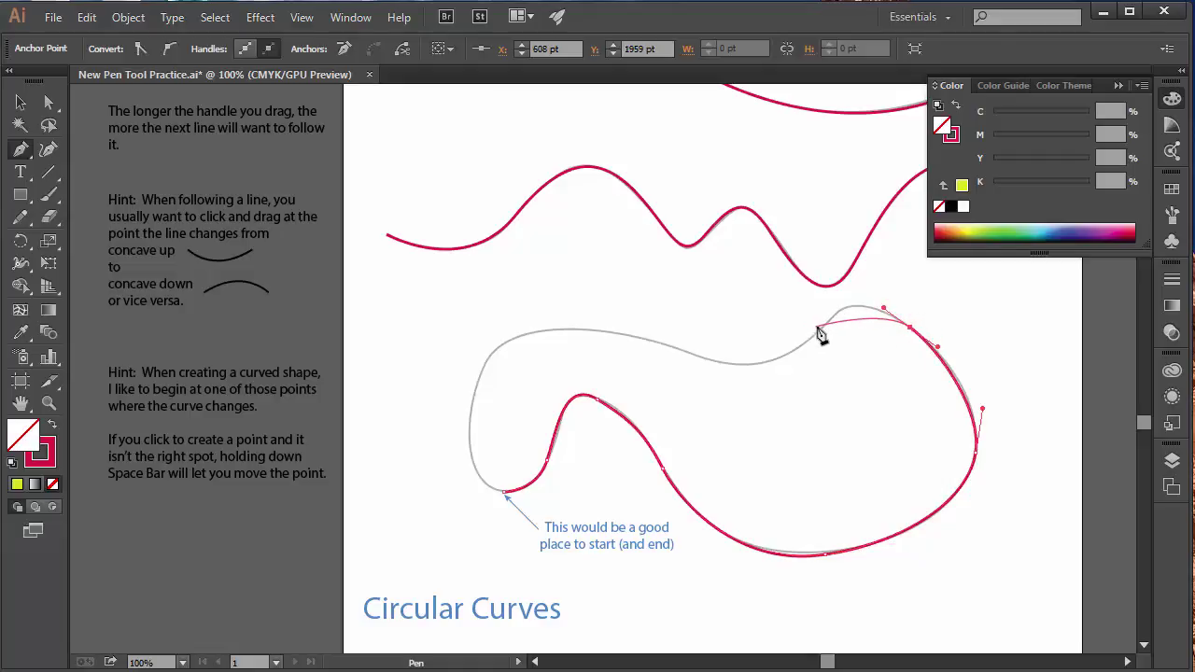
left_click_drag(817, 338, 807, 344)
left_click(799, 347)
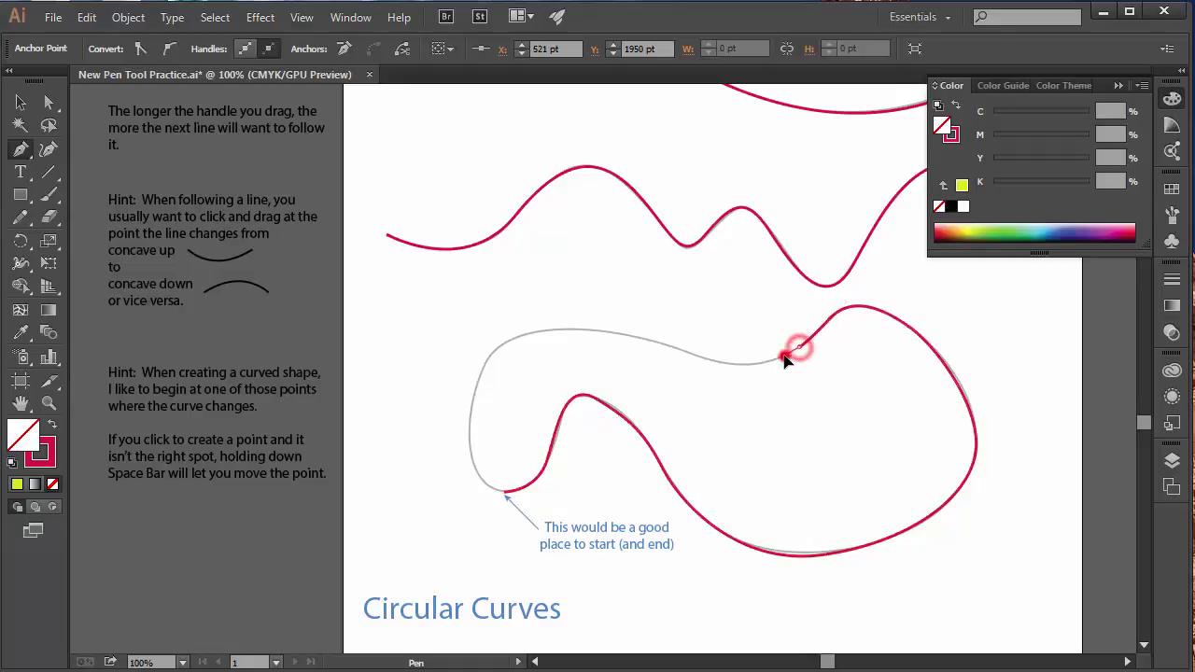
- Try tracing the dip in the shape's upper edge with many closely spaced corner points, inspect them up close, and undo them
left_click(785, 356)
left_click(777, 355)
left_click(769, 360)
left_click(765, 360)
left_click(751, 364)
left_click(739, 364)
left_click(727, 363)
left_click(716, 361)
left_click(706, 360)
left_click(702, 357)
left_click(694, 355)
scroll(776, 365, "up", 3)
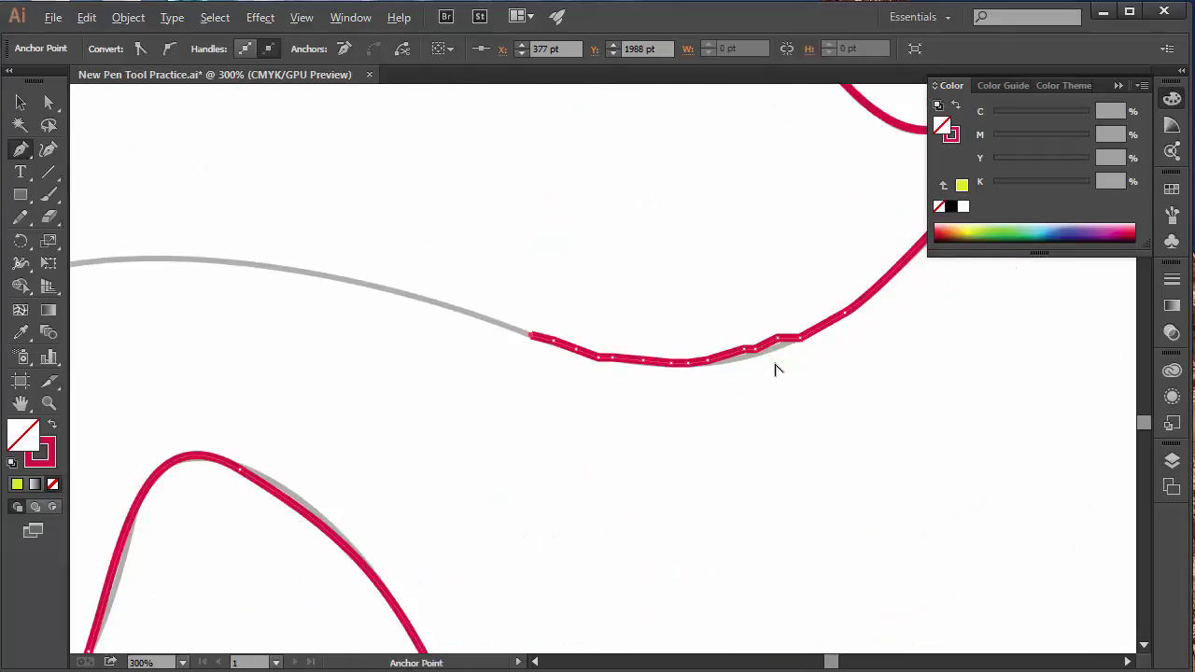
scroll(775, 370, "down", 4)
scroll(776, 369, "up", 1)
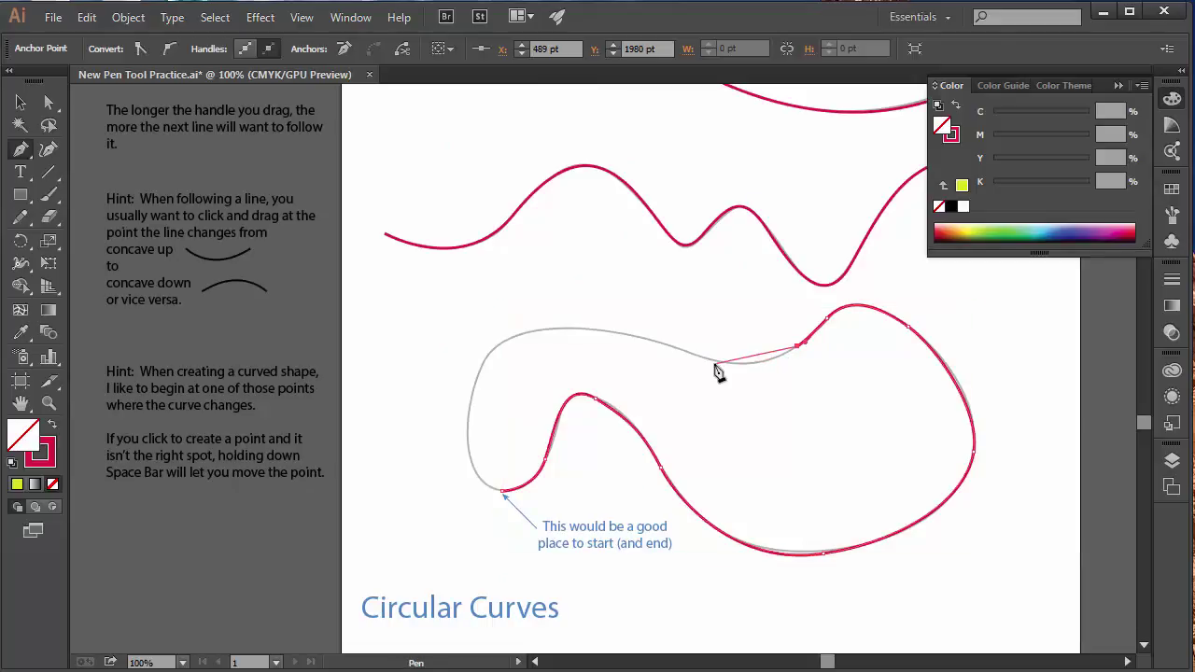
- Trace the remaining upper edge and left side with curved points, close the shape at its starting point, and deselect it
left_click_drag(702, 356, 633, 334)
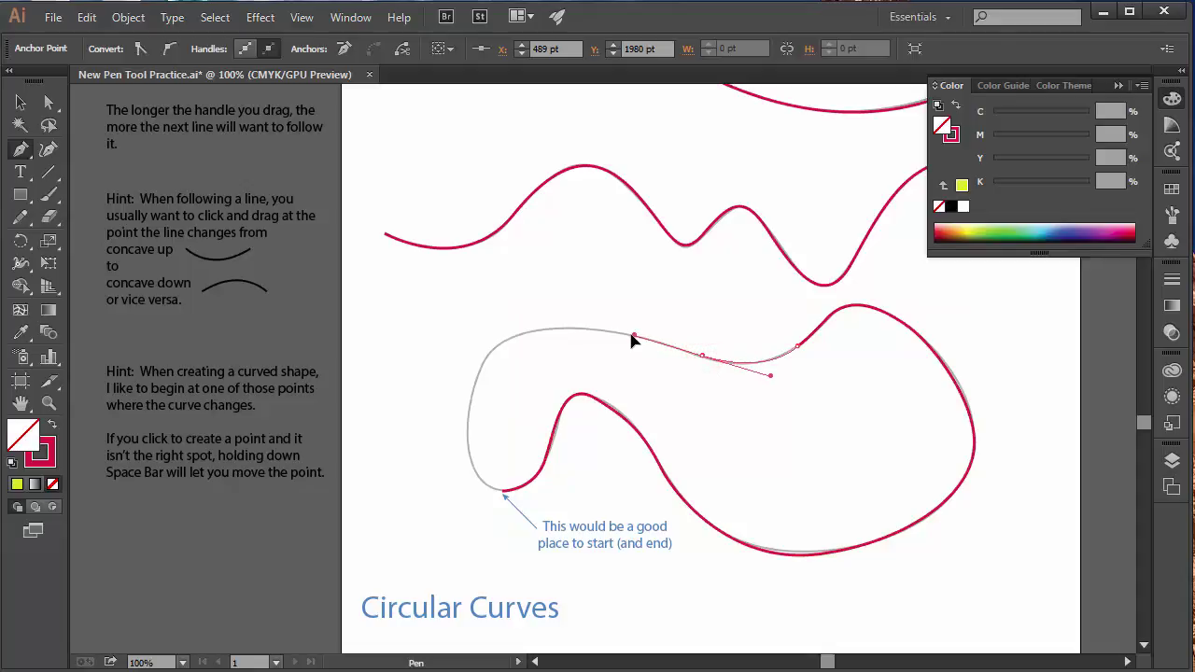
left_click_drag(530, 332, 484, 345)
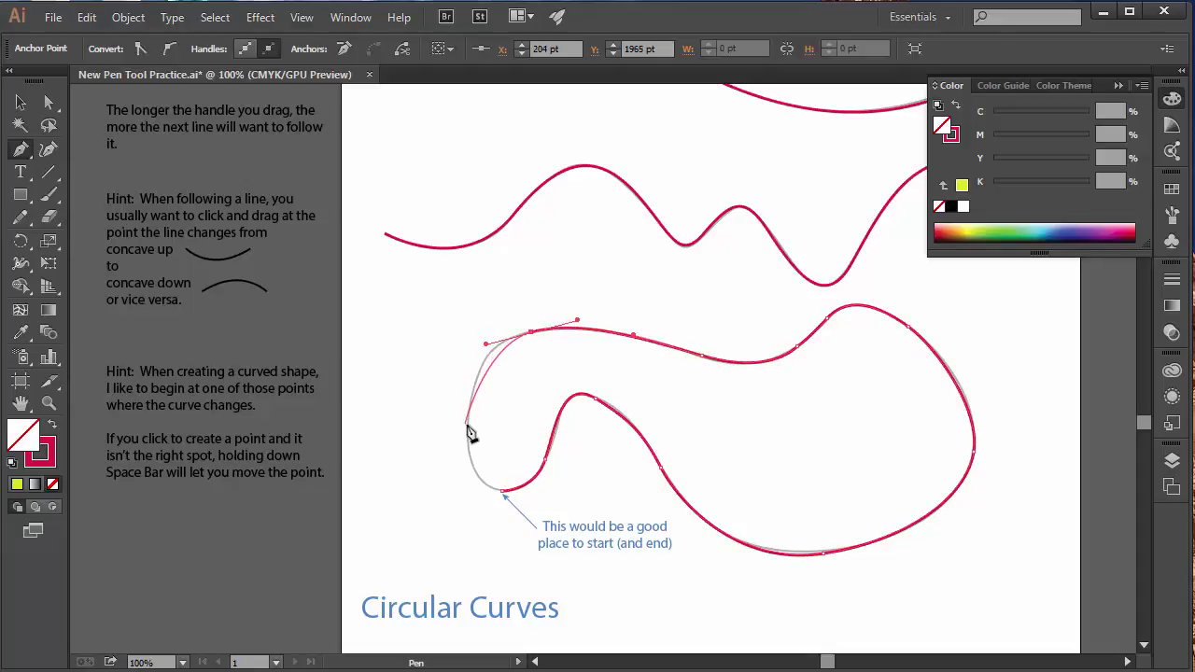
mouse_move(467, 425)
left_mouse_down()
mouse_move(468, 477)
mouse_move(511, 491)
left_mouse_up()
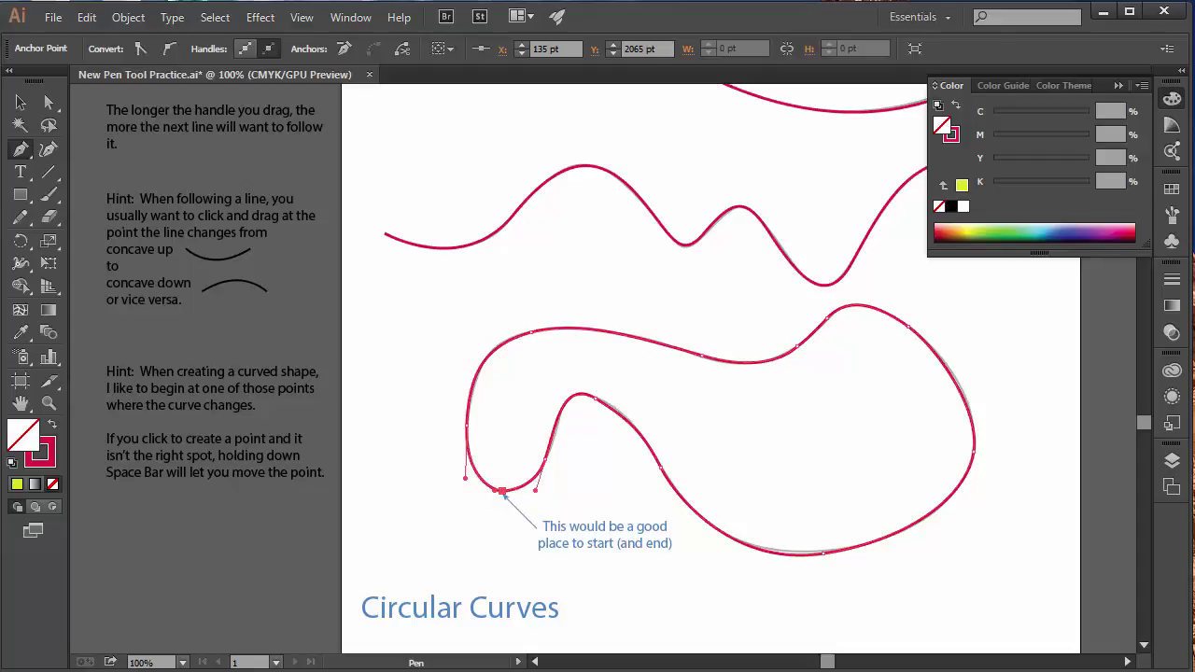
left_click(751, 485, "ctrl")
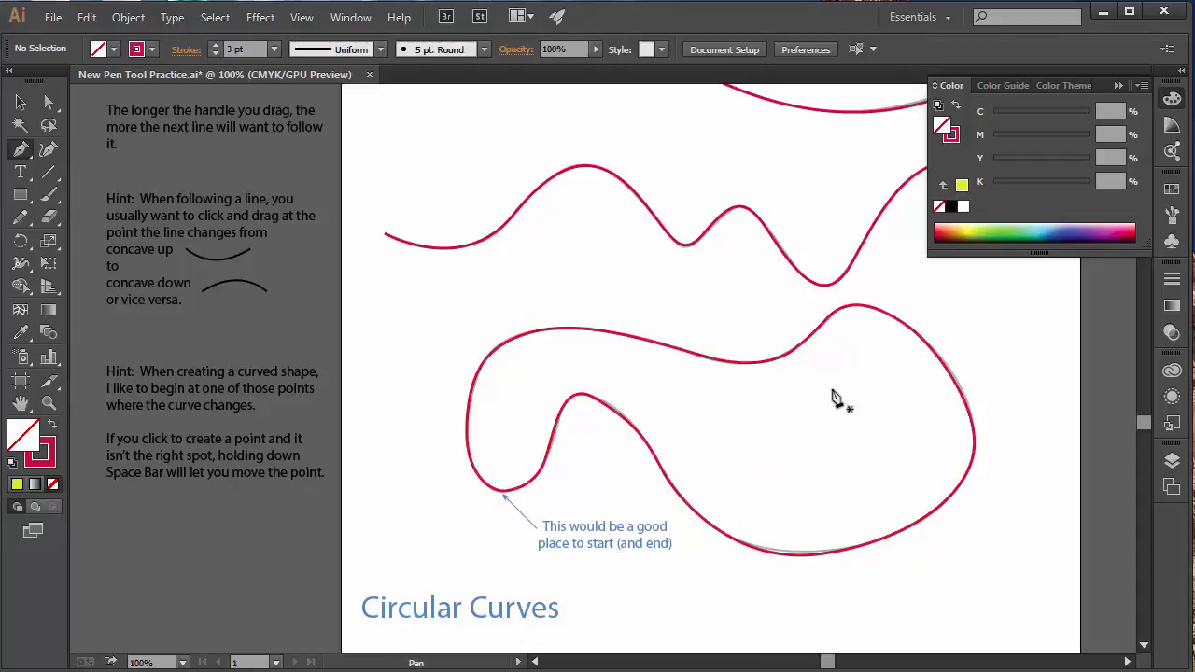
- Fill the closed curved shape with blue (C 84.71, M 67.84, Y 0, K 0) and deselect it
left_click(788, 362, "ctrl")
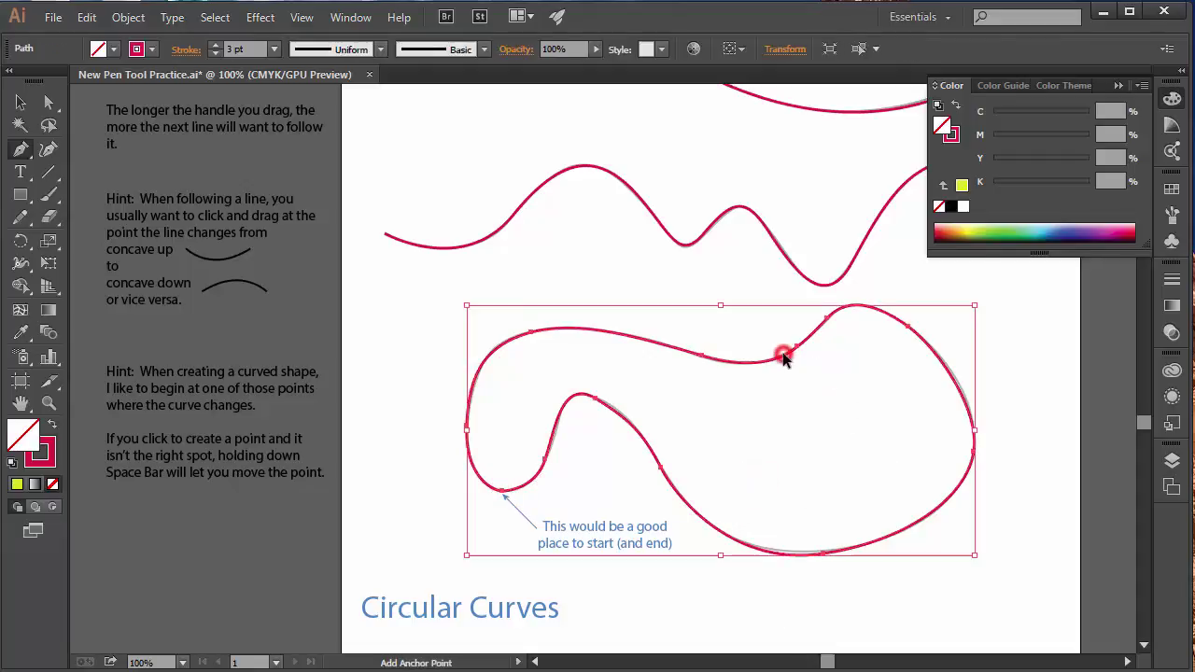
left_click(1055, 226)
left_click(985, 334, "ctrl")
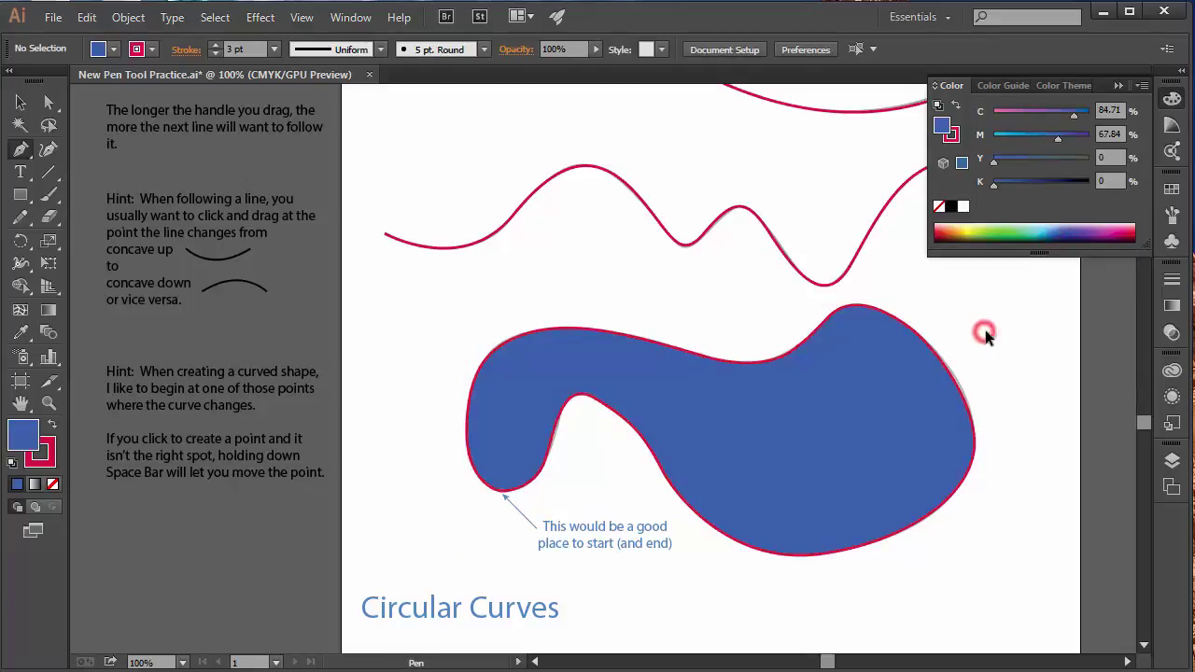
- Set the fill to none and trace the first Circular Curves arc, placing a smooth point with vertical handles at its outermost edge
scroll(986, 336, "down", 1)
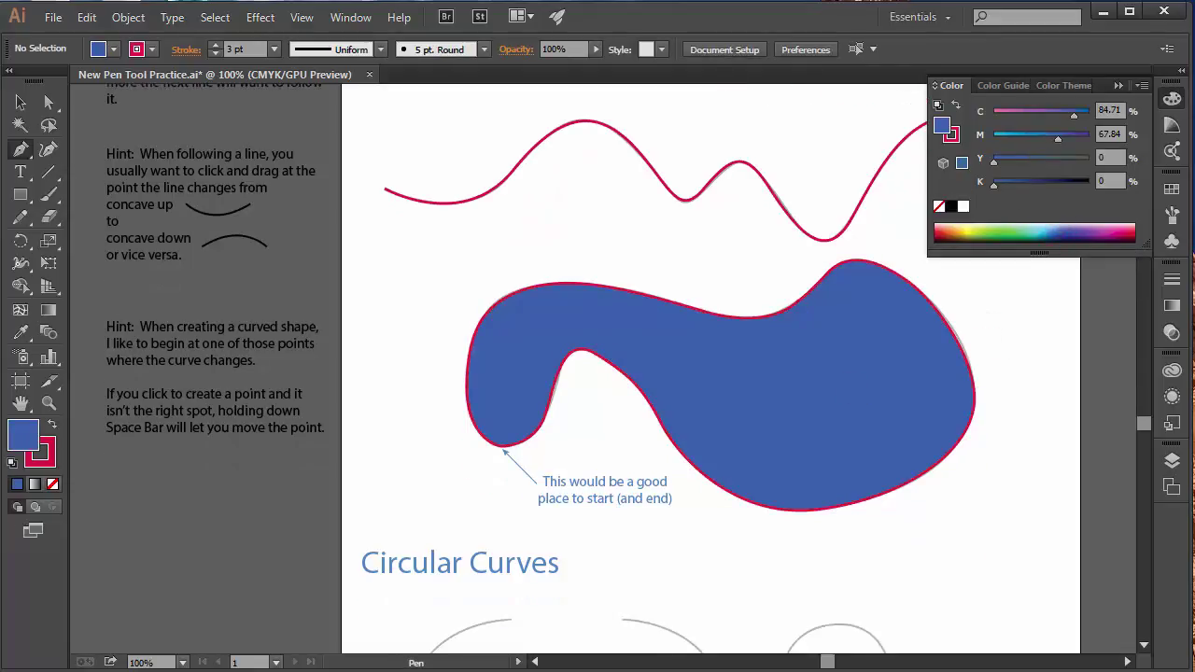
left_click(52, 484)
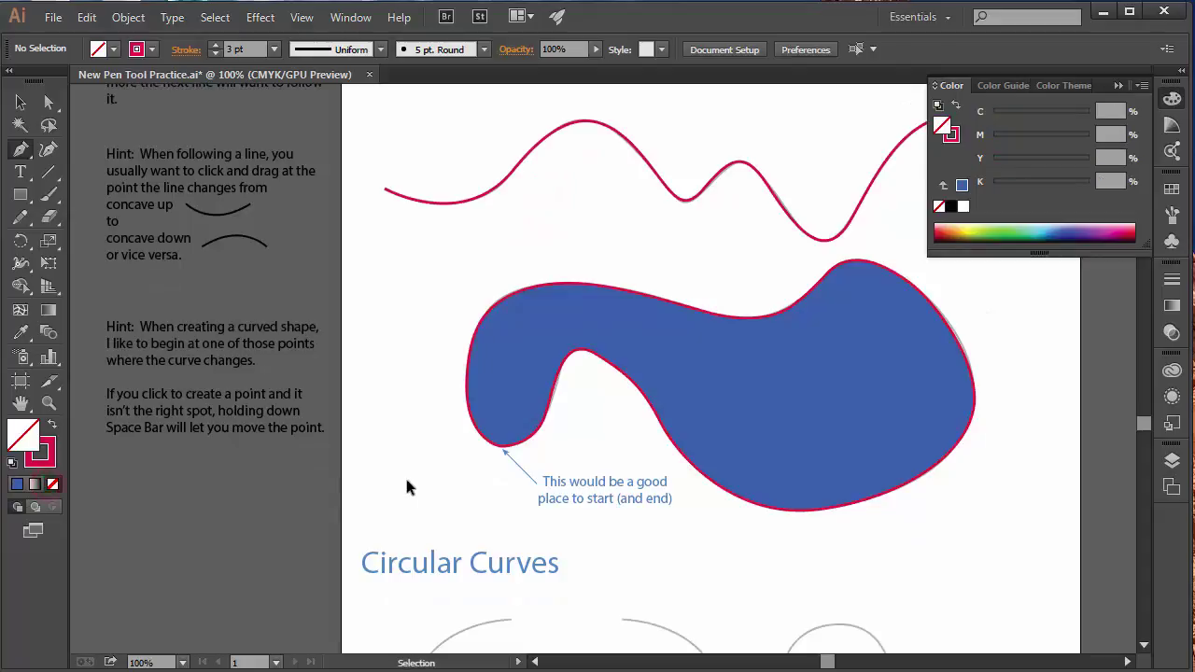
scroll(419, 486, "down", 5)
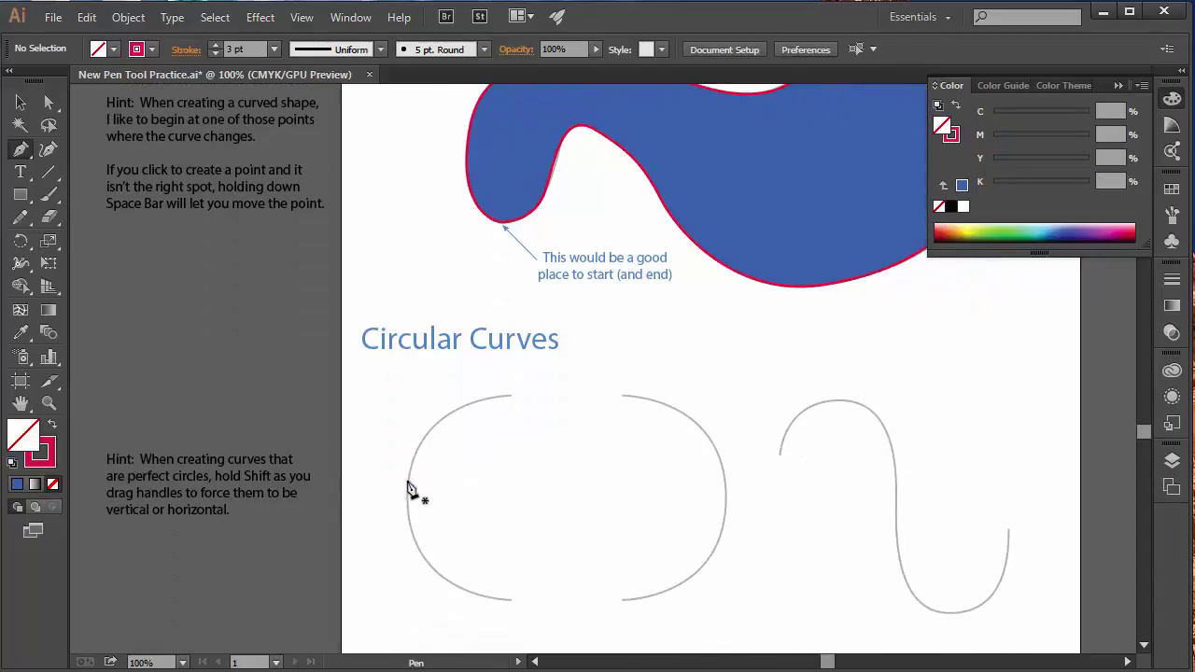
left_click(510, 398)
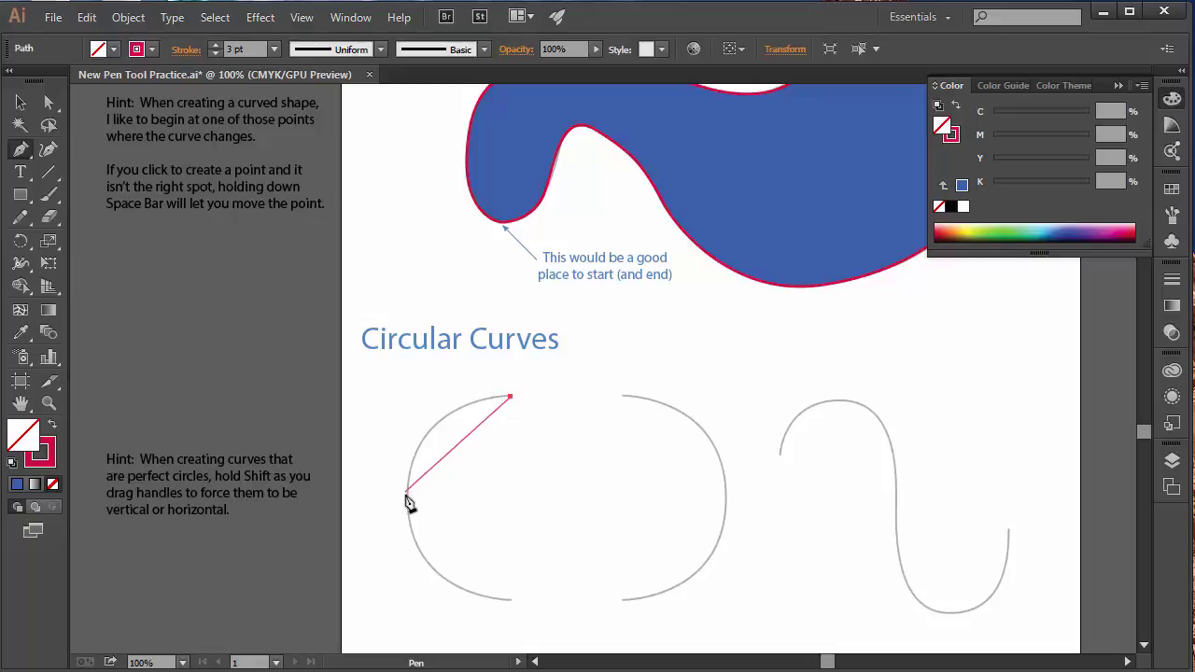
left_click_drag(408, 496, 414, 597)
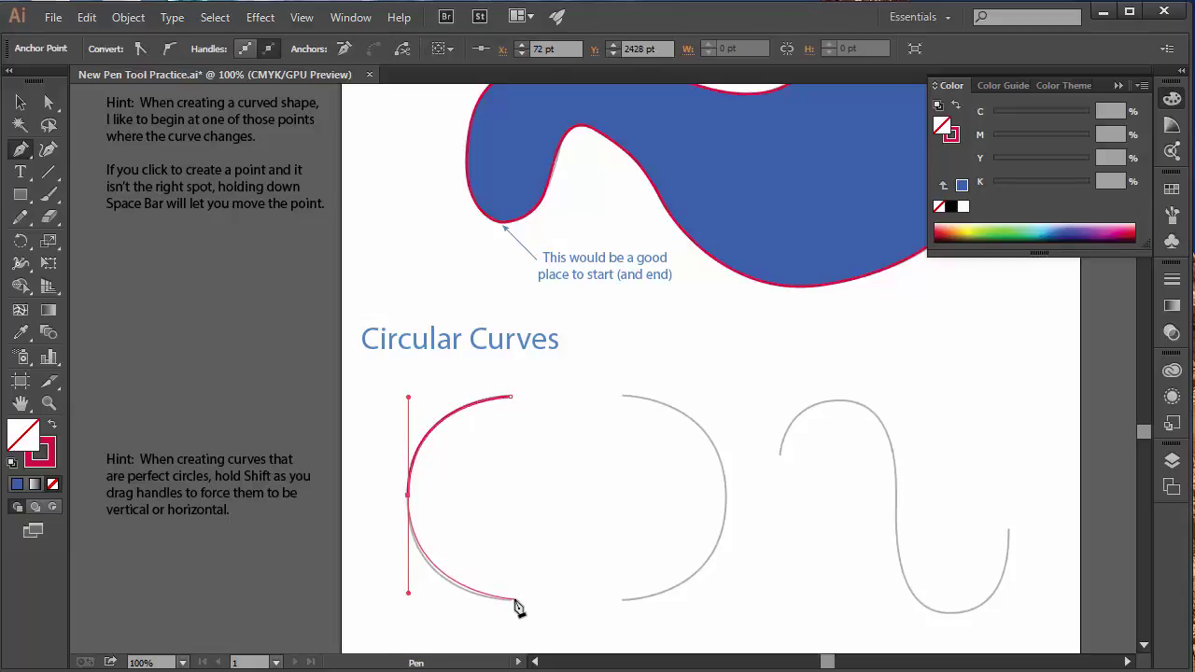
left_click_drag(509, 600, 523, 603)
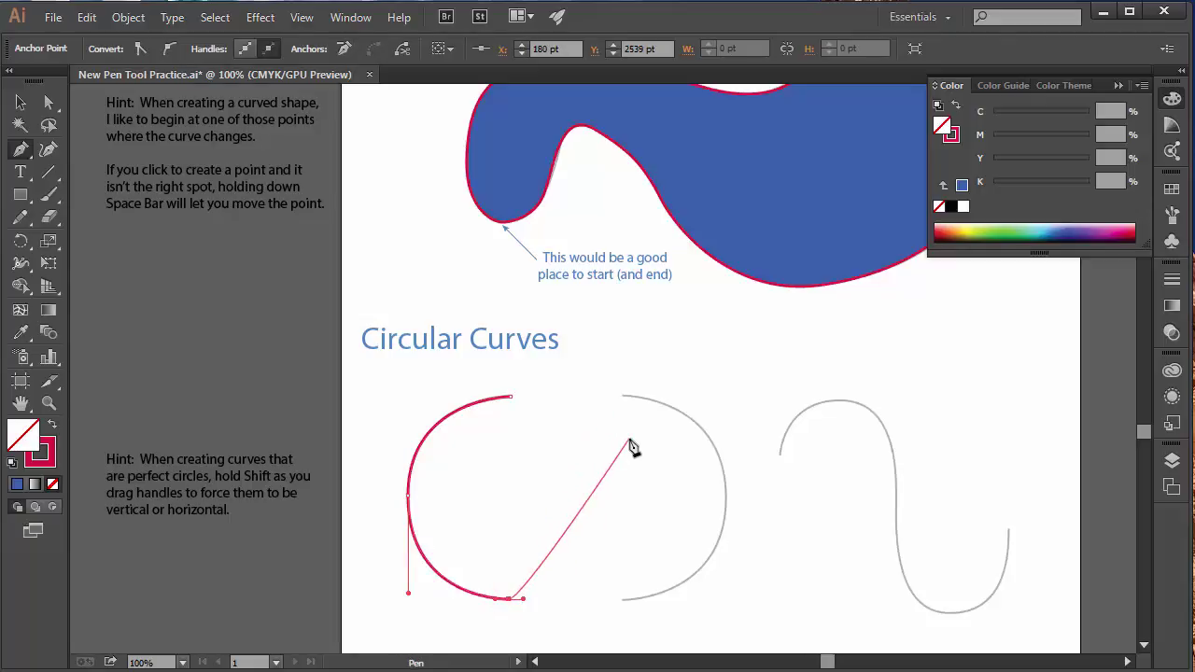
key("Escape")
- Trace the second, right-bulging Circular Curves arc with a vertical-handled middle point and end the path
left_click(621, 396)
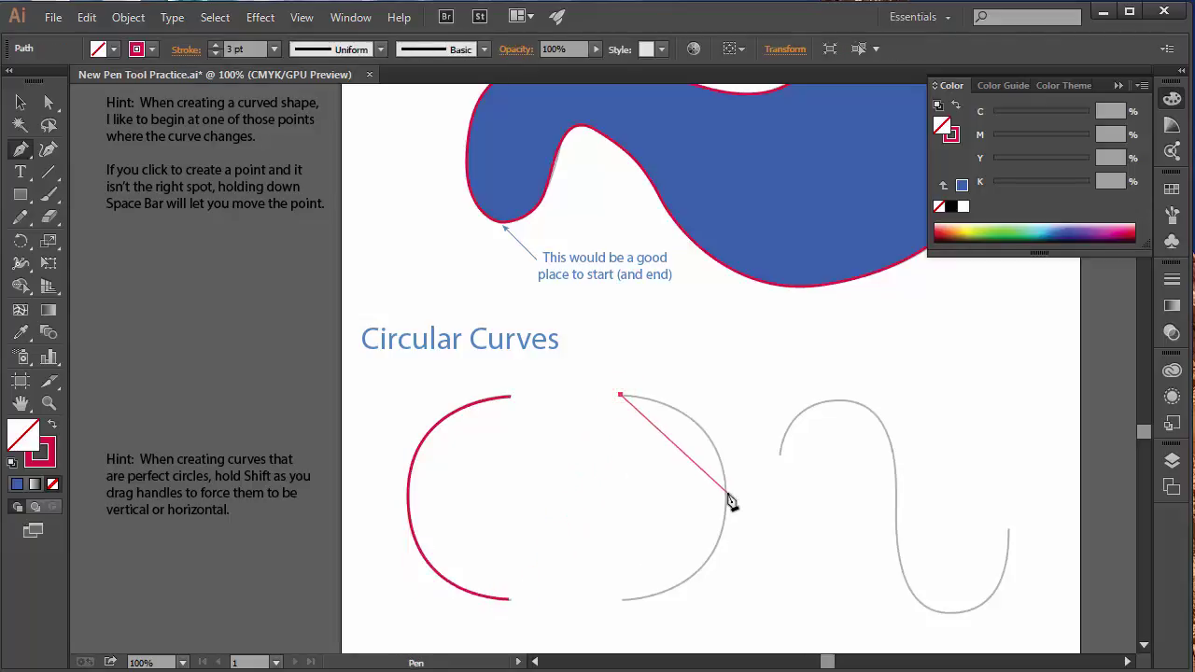
left_click_drag(727, 492, 743, 584)
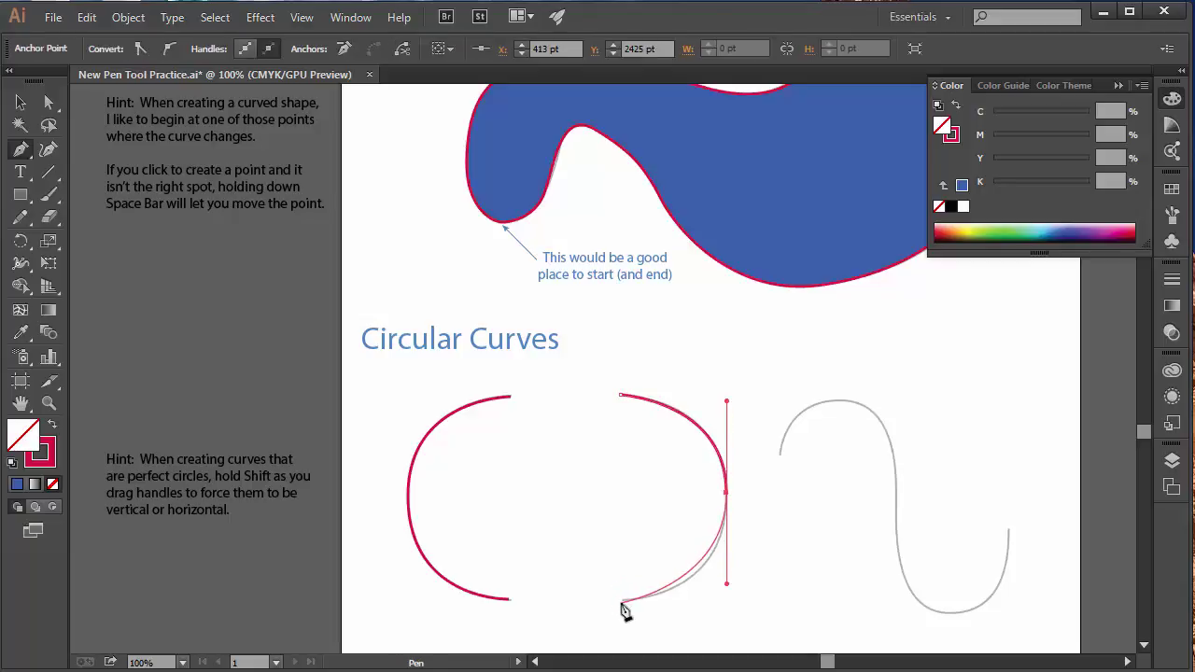
mouse_move(624, 599)
left_mouse_down()
mouse_move(590, 607)
mouse_move(600, 603)
left_mouse_up()
key("Escape")
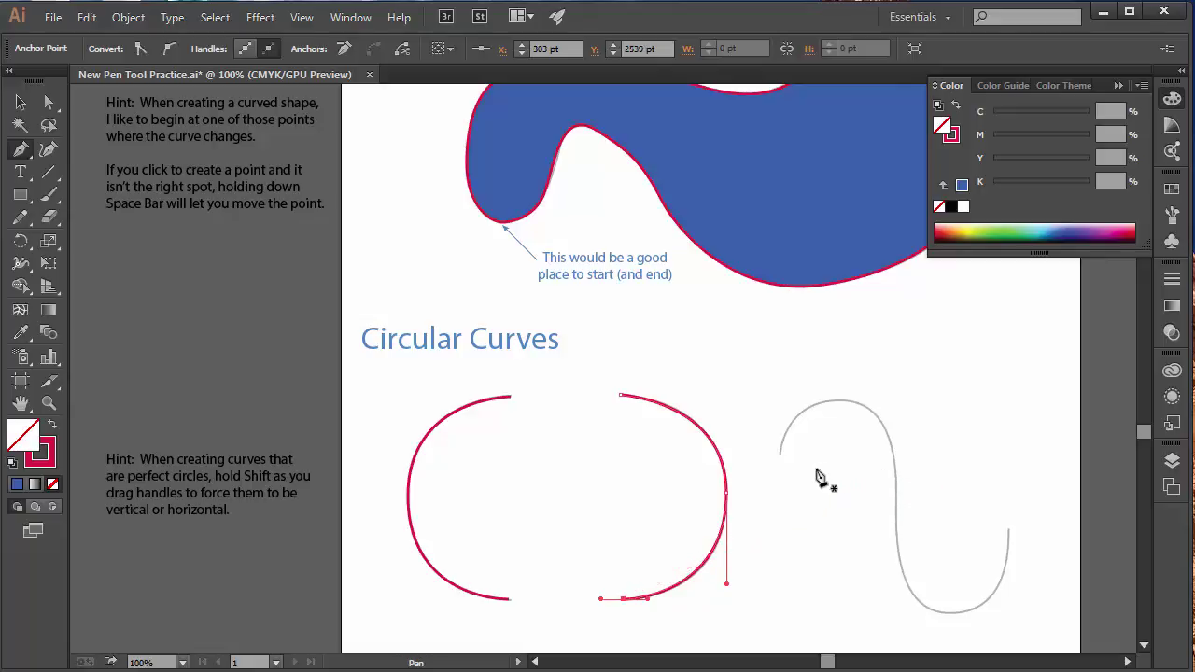
- Trace the S-shaped circular curve with smooth points at its crest, middle and trough, and end the path at its right tip
left_click_drag(779, 453, 882, 400)
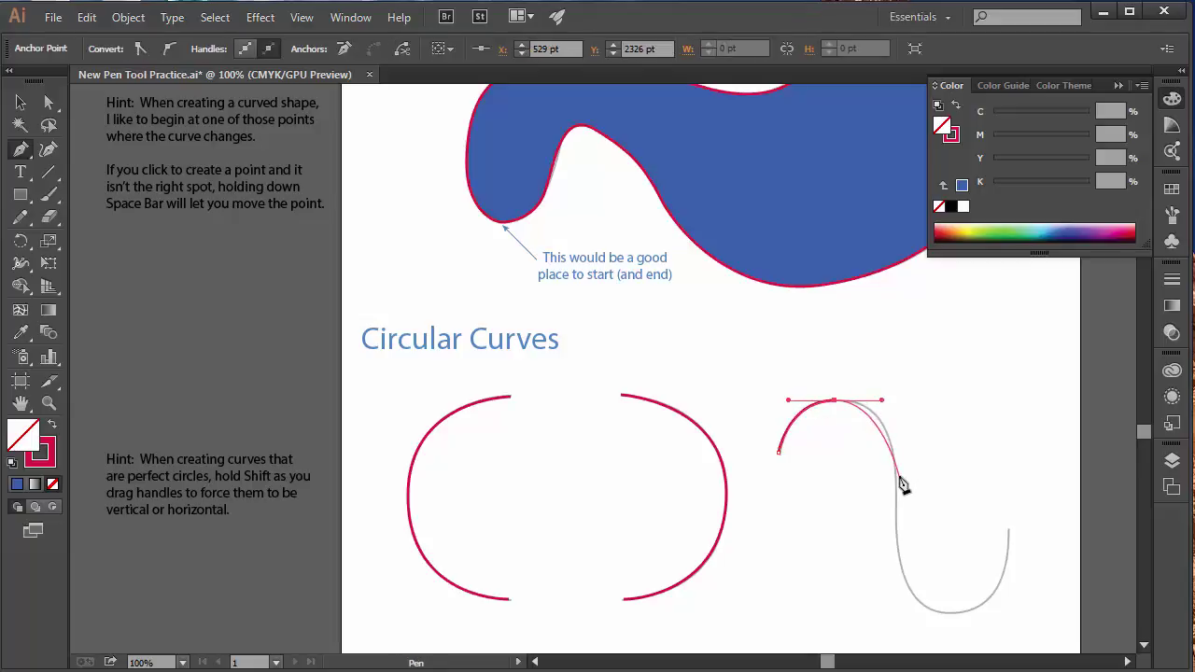
left_click_drag(896, 476, 1015, 611)
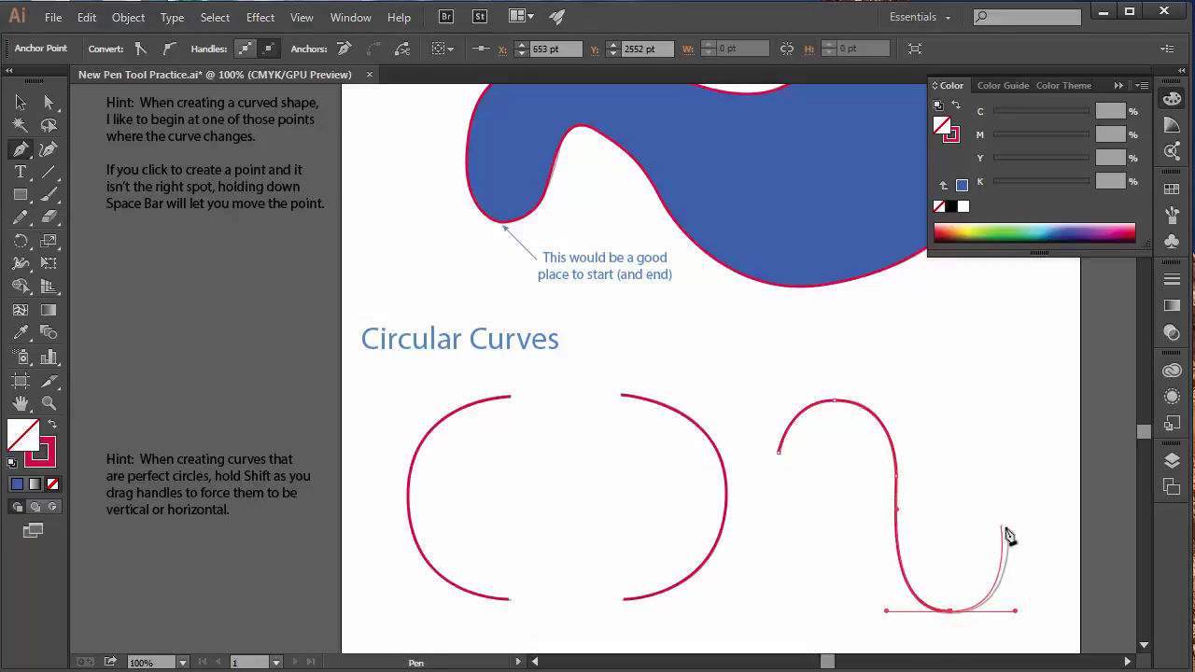
left_click_drag(1008, 529, 984, 454)
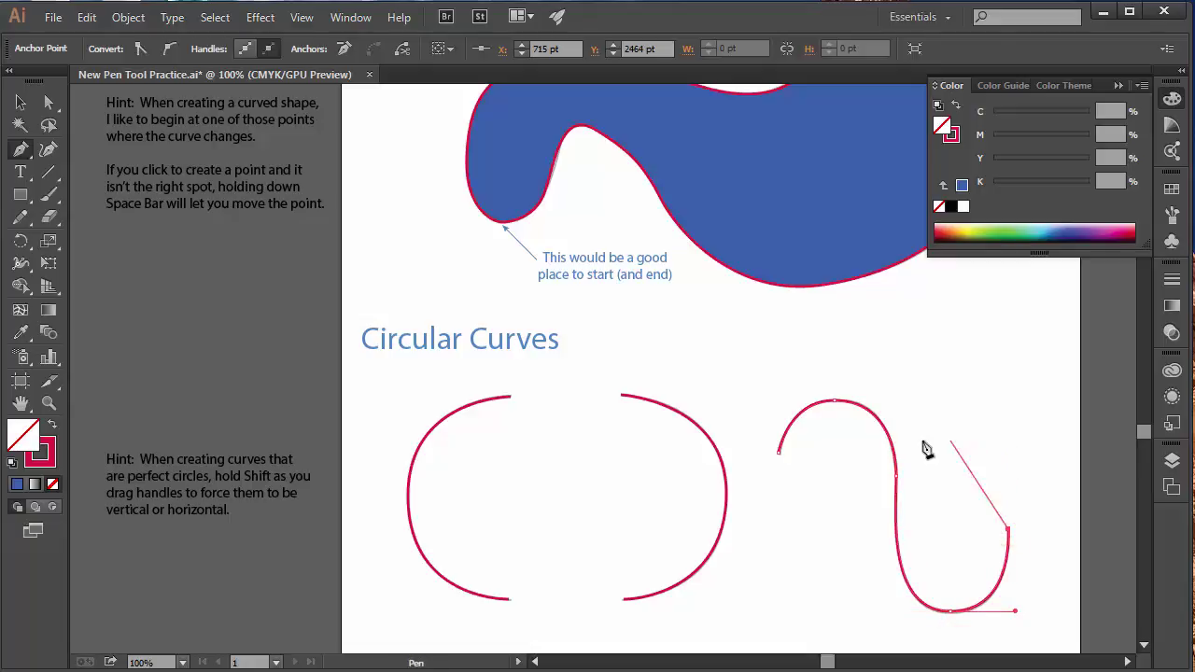
key("Escape")
- Trace the upper Straight to Curved line's first straight segment and its first crest and trough
scroll(775, 408, "down", 3)
scroll(763, 409, "down", 6)
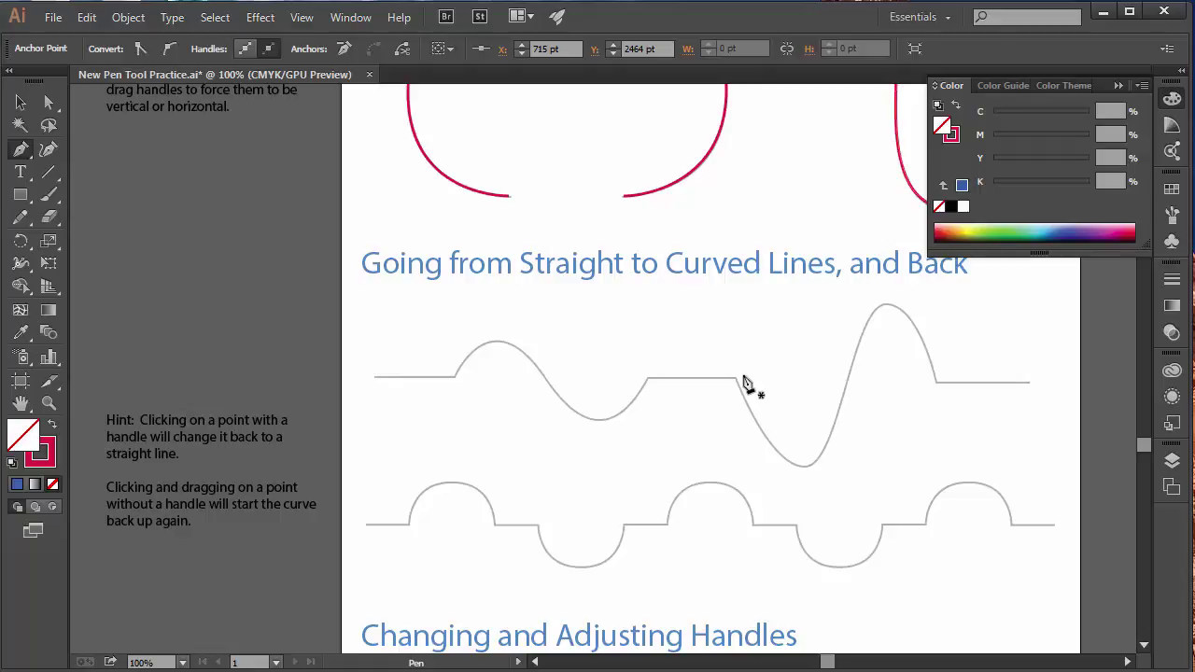
left_click(373, 378)
left_click(454, 377)
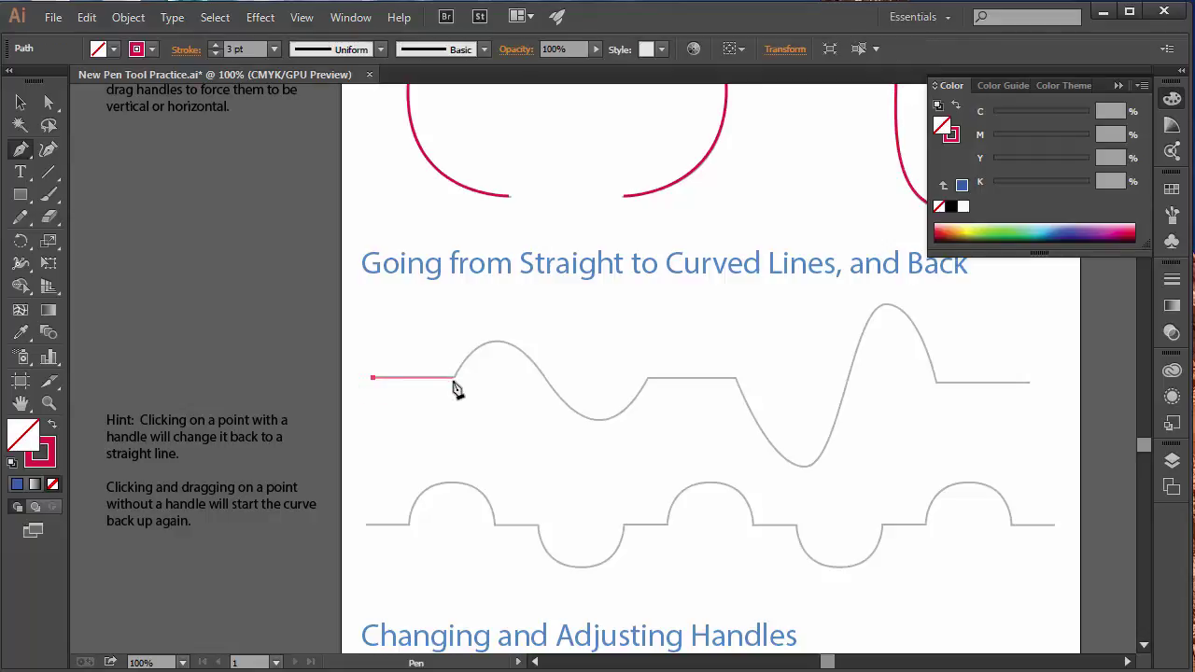
left_click(455, 381)
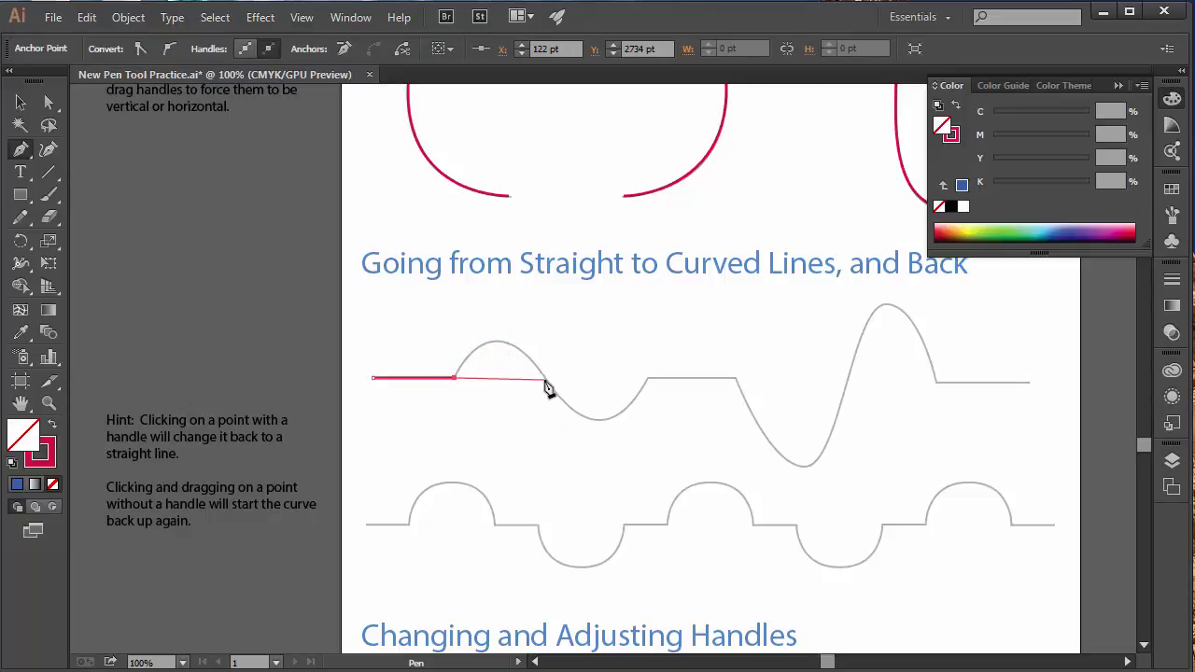
left_click_drag(548, 383, 603, 464)
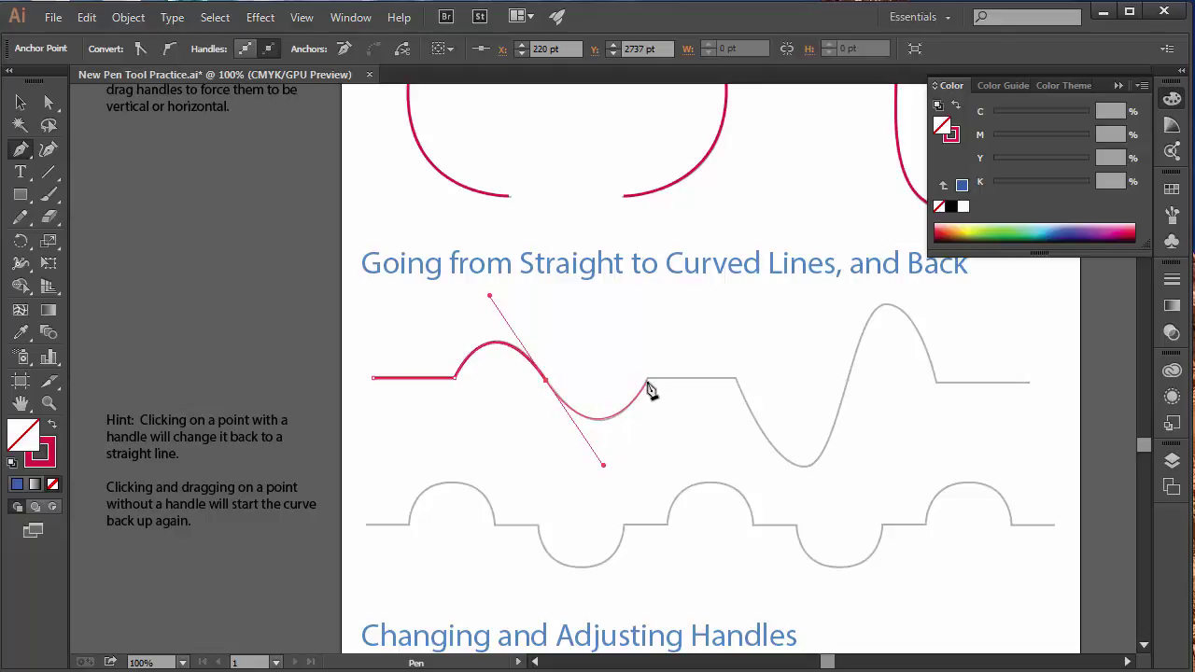
left_click_drag(646, 378, 651, 365)
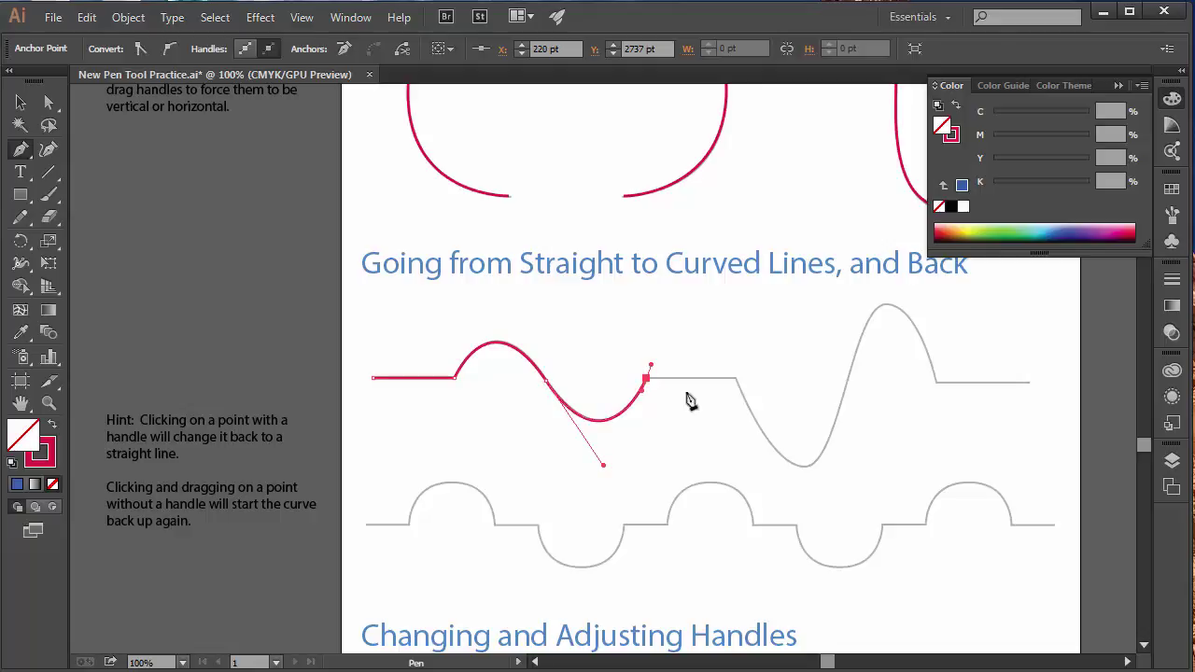
- Remove the outgoing handle at the end of the first trough and draw the middle straight segment
scroll(663, 367, "up", 1)
scroll(663, 367, "down", 1)
left_click_drag(646, 380, 736, 382)
left_click(737, 381)
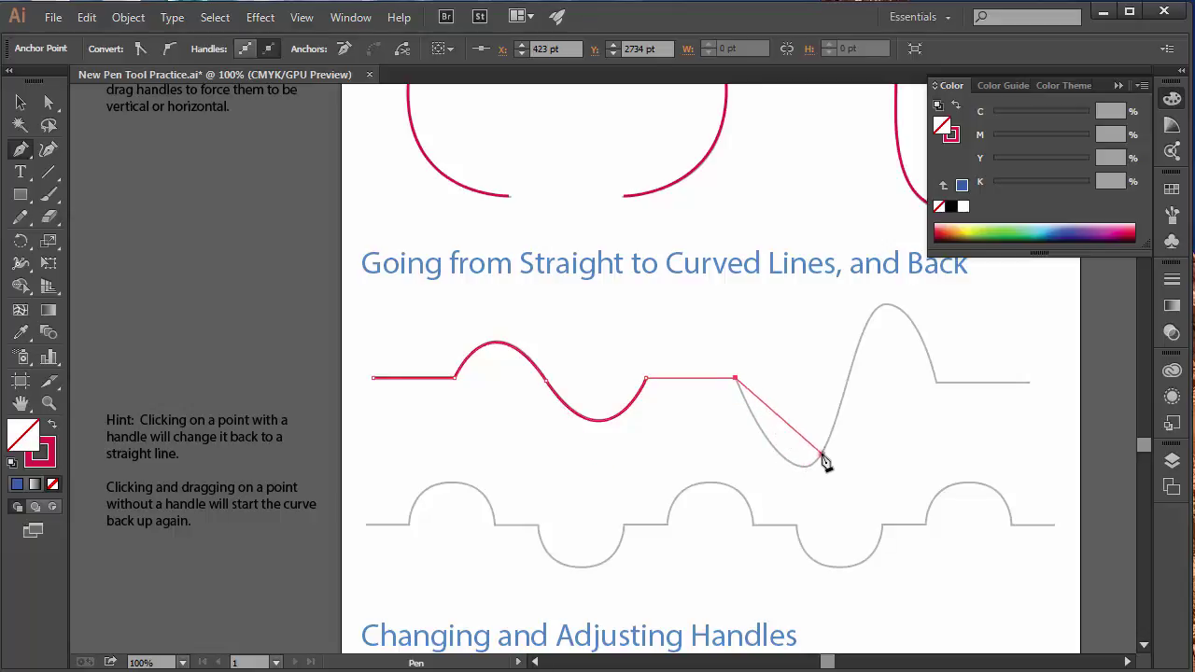
- Trace the deep trough and tall crest, finish with the last straight segment, and deselect the path
left_click_drag(821, 455, 853, 398)
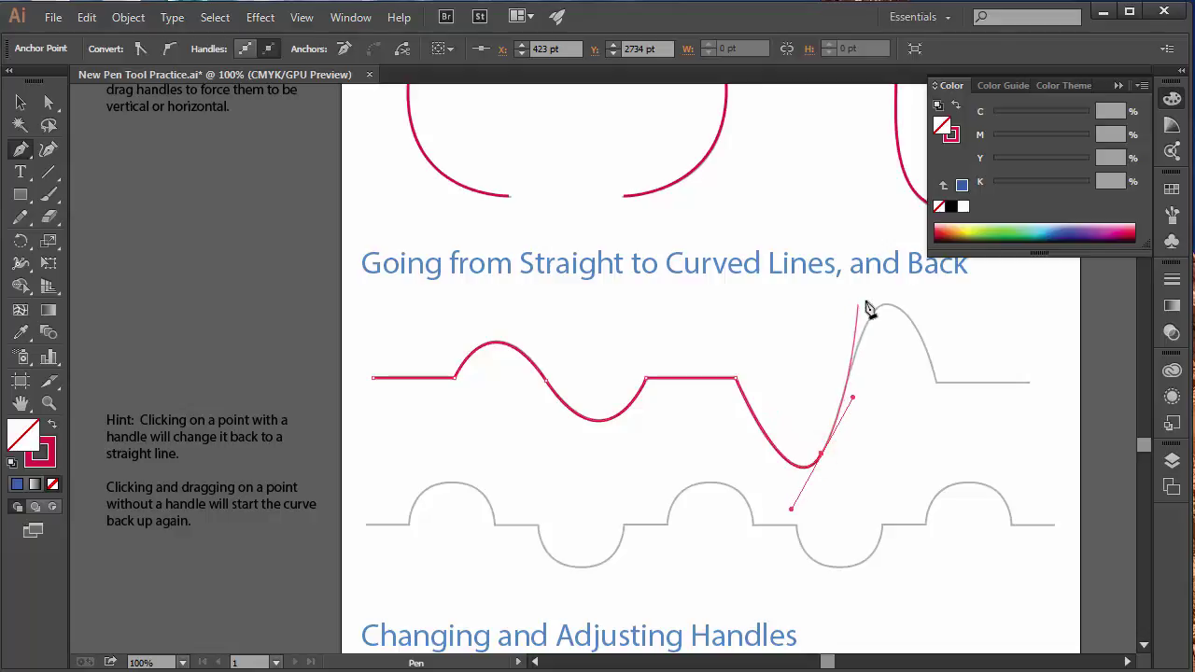
left_click_drag(883, 306, 915, 290)
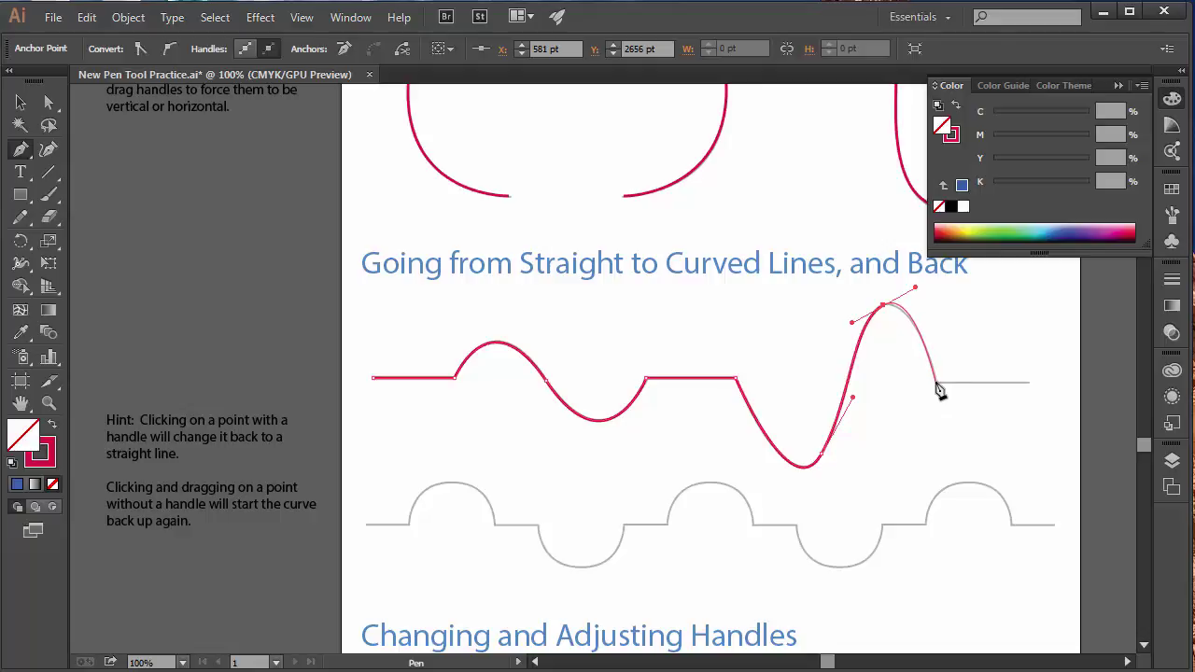
left_click_drag(936, 380, 1003, 383)
left_click(1032, 382)
left_click(886, 465, "ctrl")
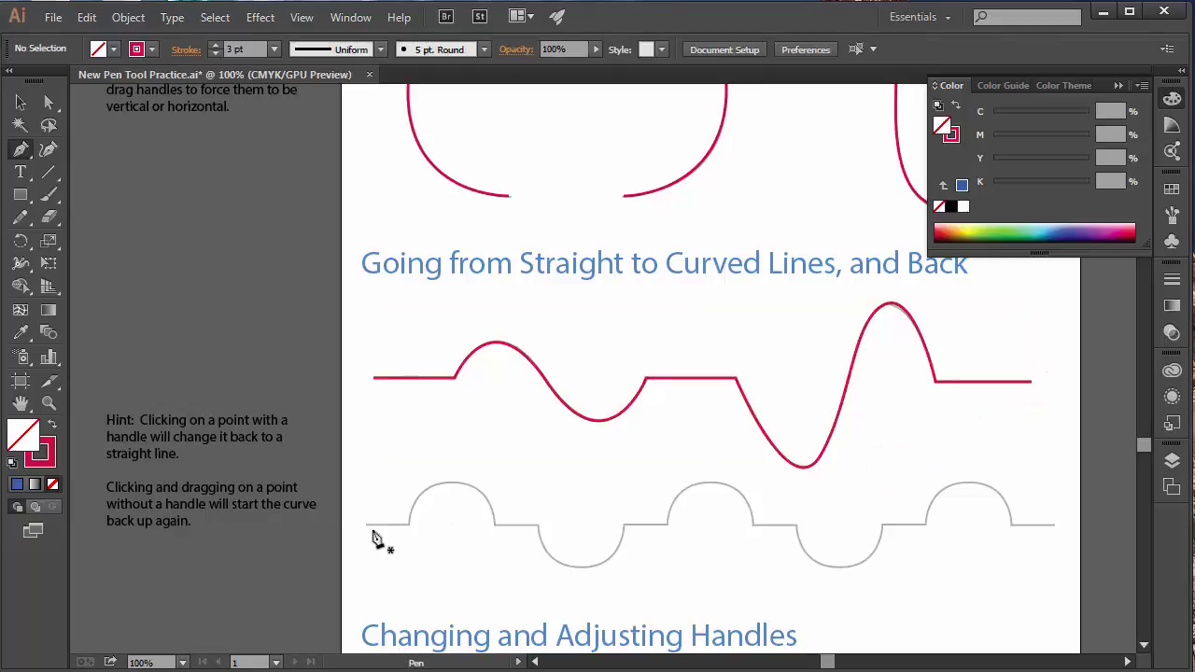
- Start tracing the lower line with its first straight segment, first upward bump and the following straight segment
left_click(365, 524)
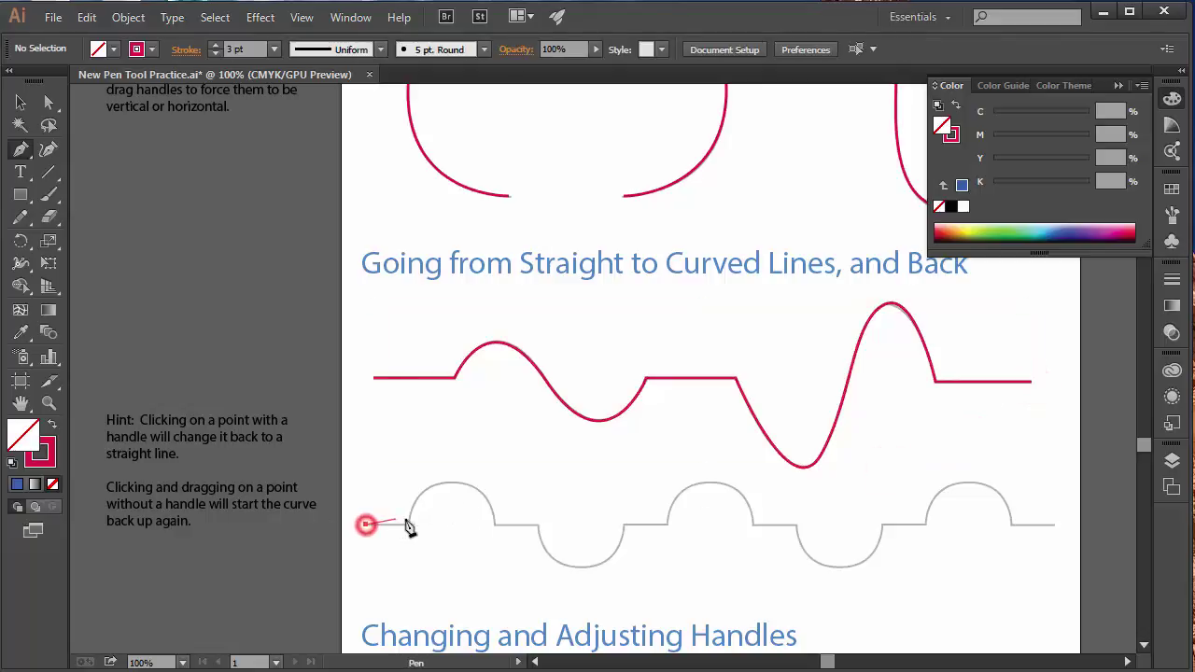
left_click(409, 525)
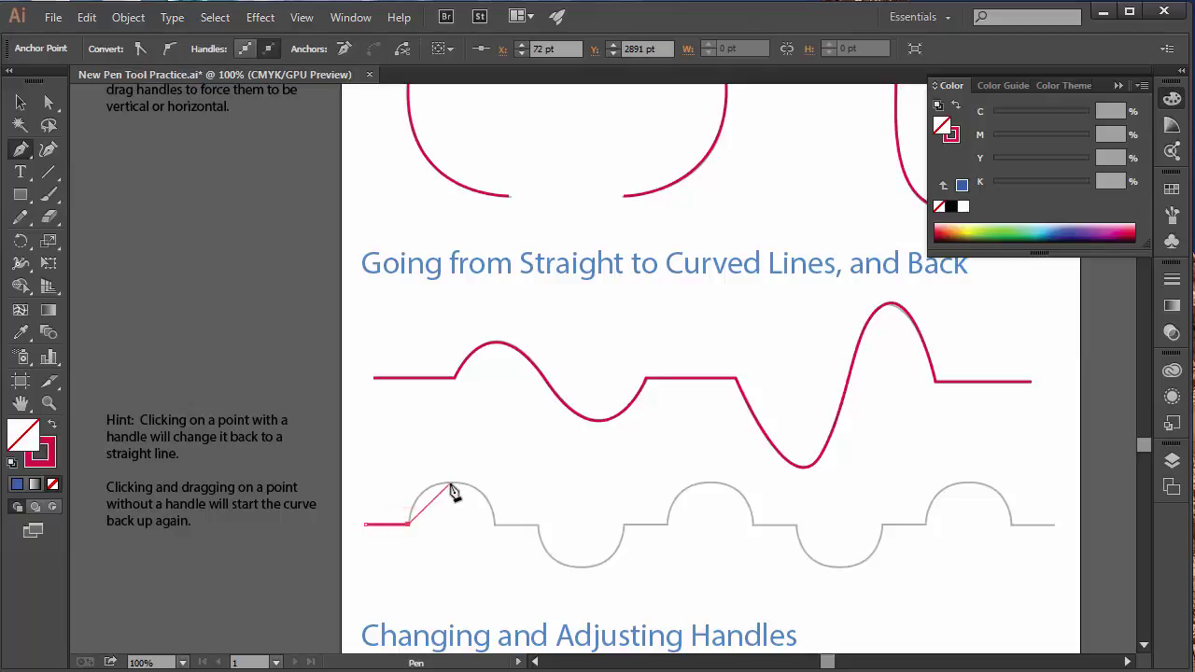
left_click_drag(451, 482, 488, 482)
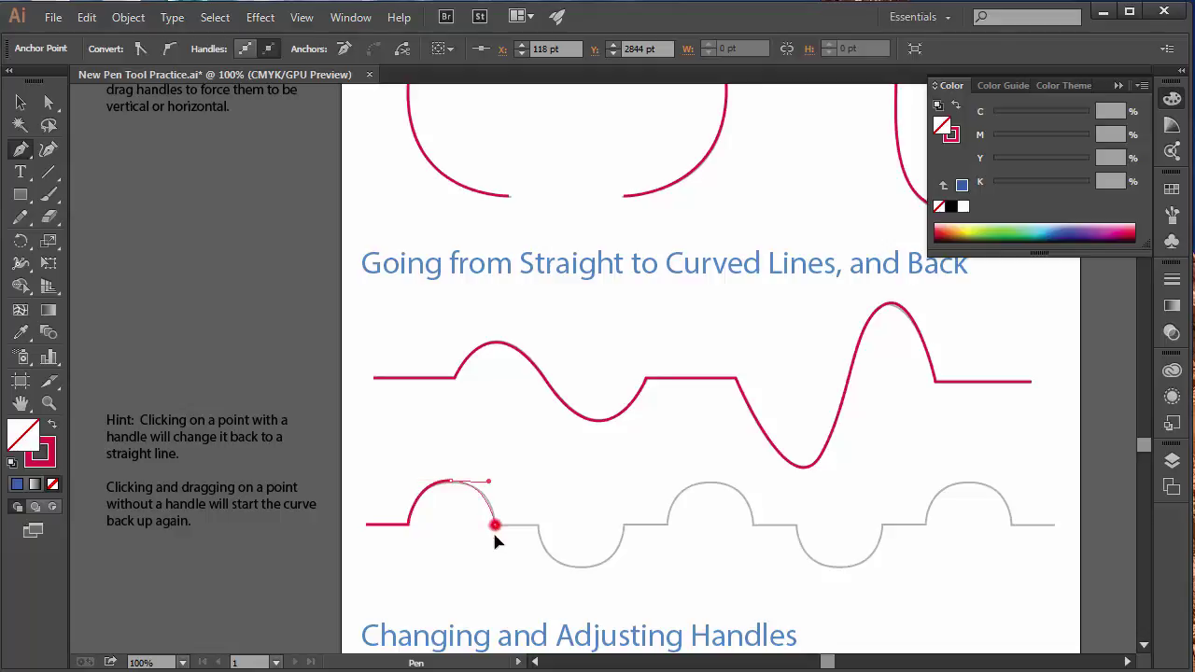
mouse_move(495, 525)
left_mouse_down()
mouse_move(494, 552)
mouse_move(497, 536)
left_mouse_up()
left_click(495, 526)
left_click(537, 526)
- Continue the lower line through the first downward bump and second upward bump, including the straight segments after each
left_click_drag(580, 567, 625, 506)
left_click(624, 525)
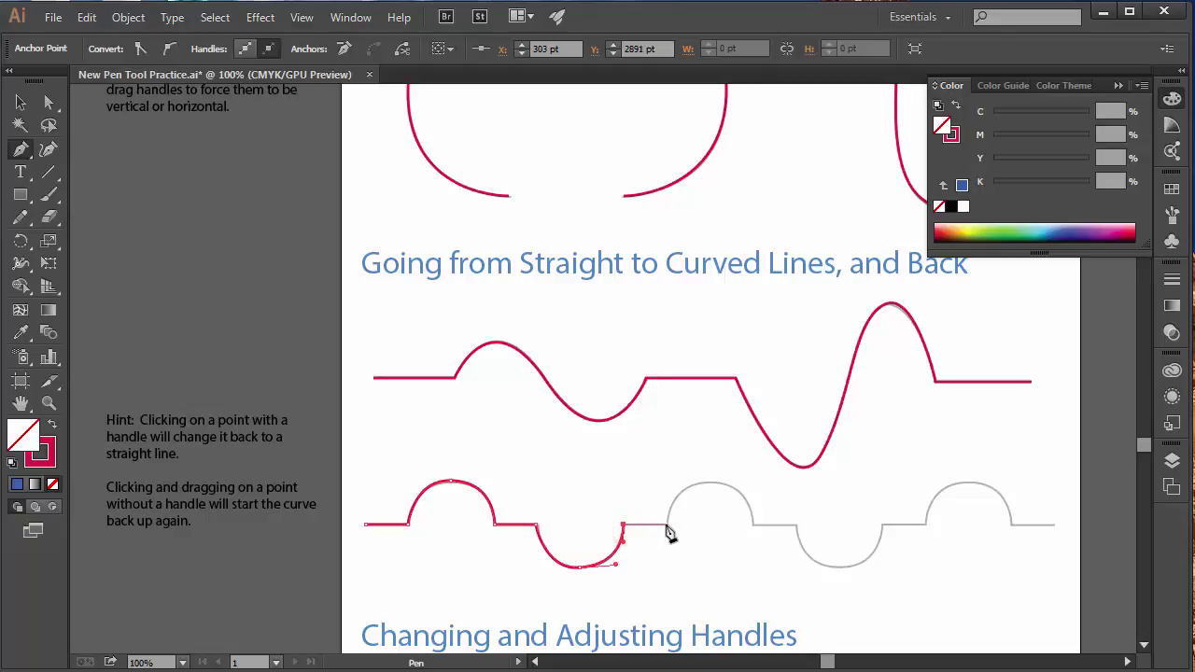
left_click(666, 525)
left_click_drag(709, 483, 744, 484)
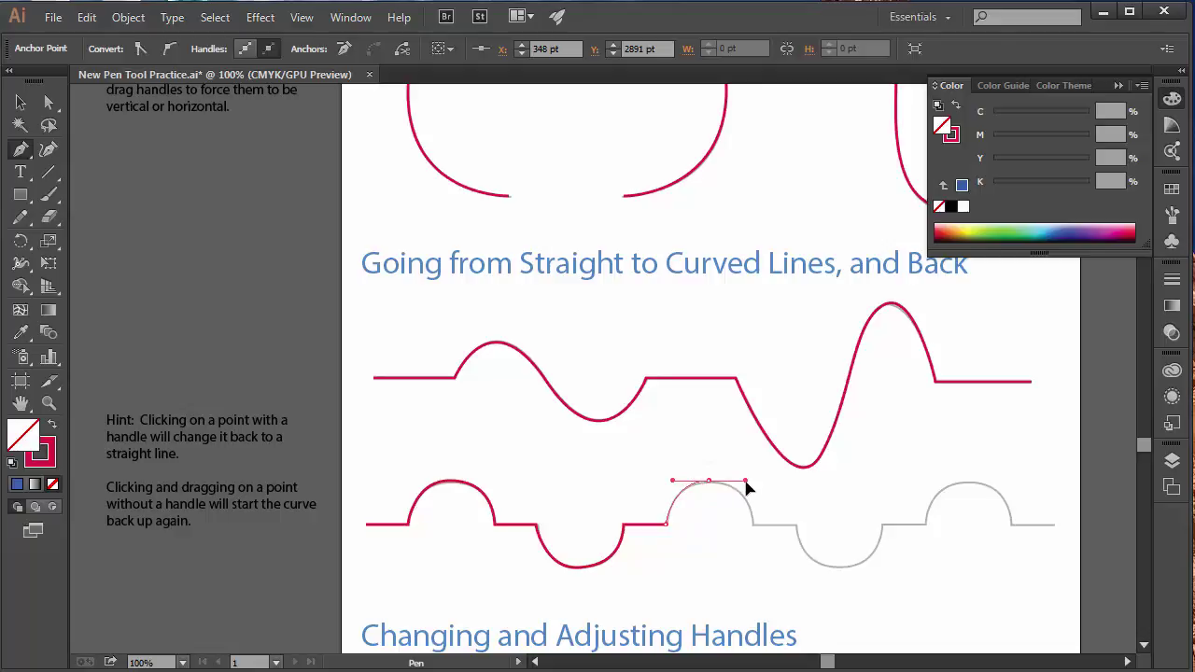
left_click(753, 525)
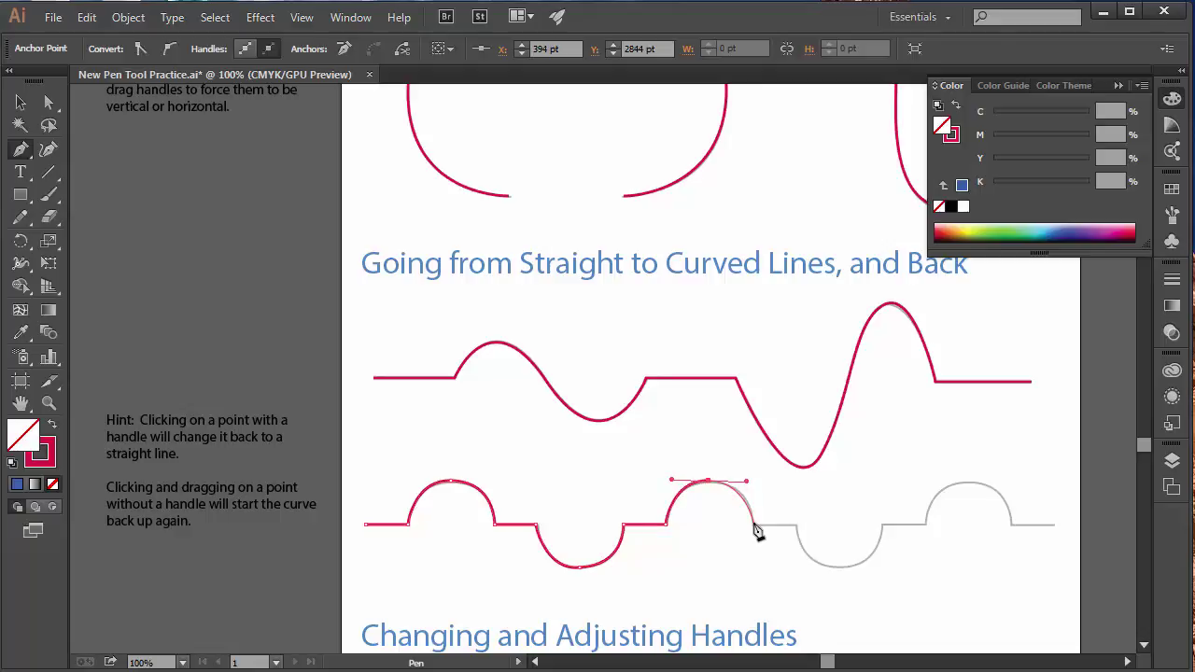
left_click(754, 526)
left_click_drag(753, 526, 792, 526)
left_click(795, 525)
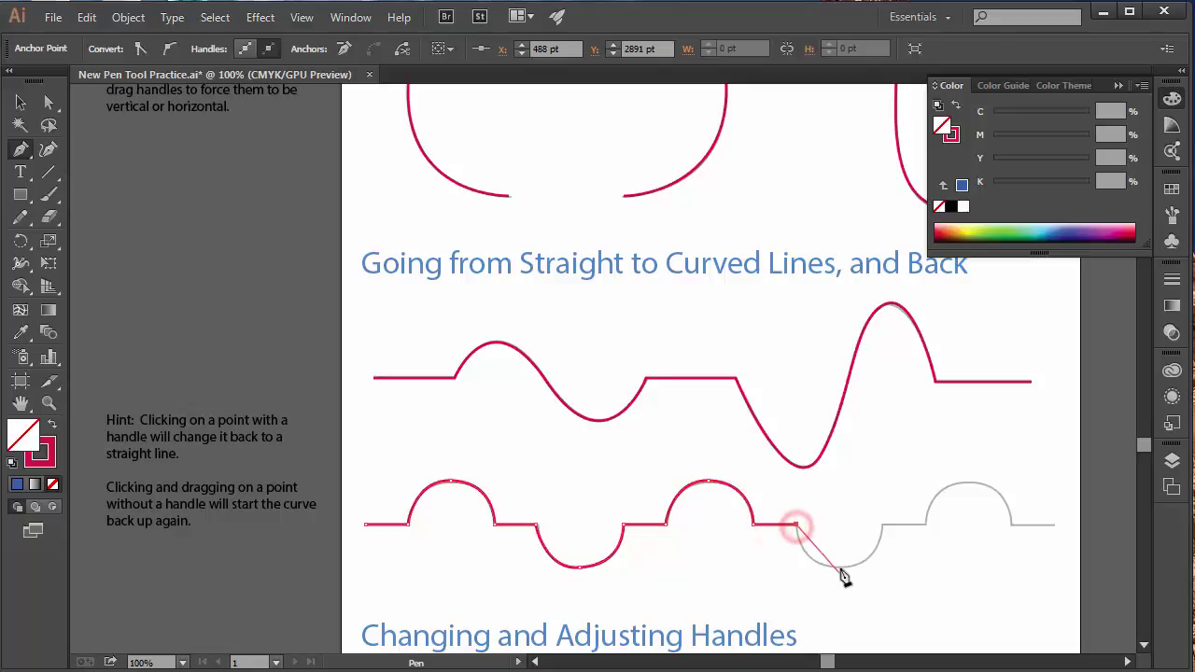
- Trace the second downward bump, last upward bump and their adjoining straight segments, and end the path
left_click_drag(879, 566, 879, 566)
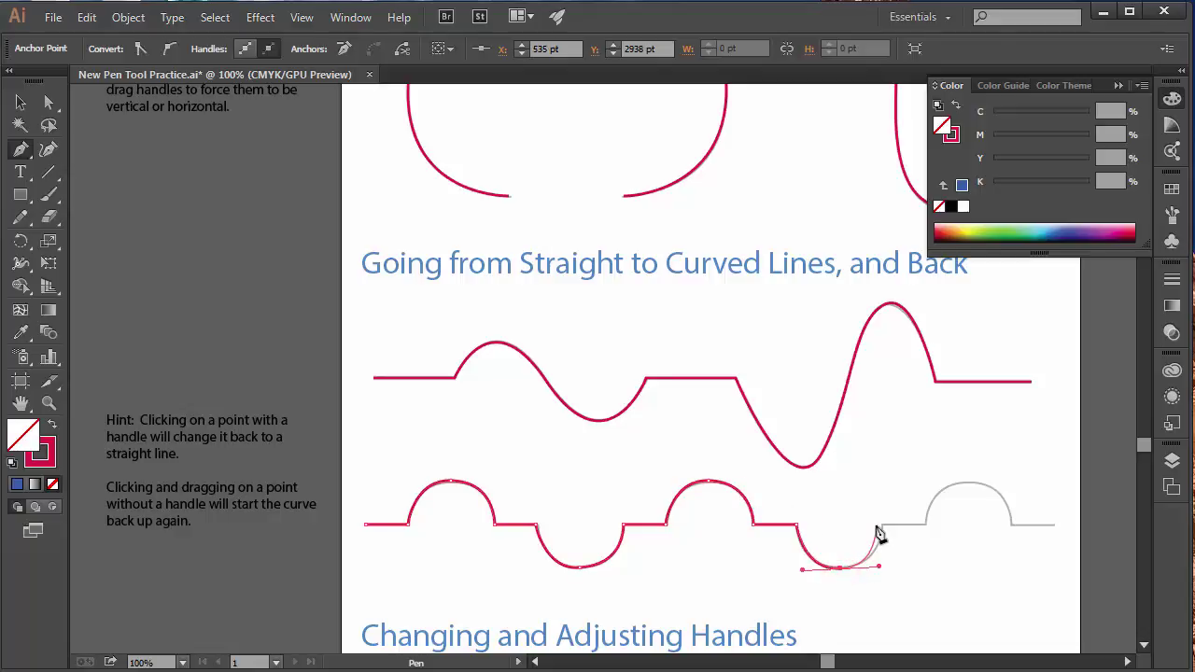
left_click(882, 527)
left_click(928, 526)
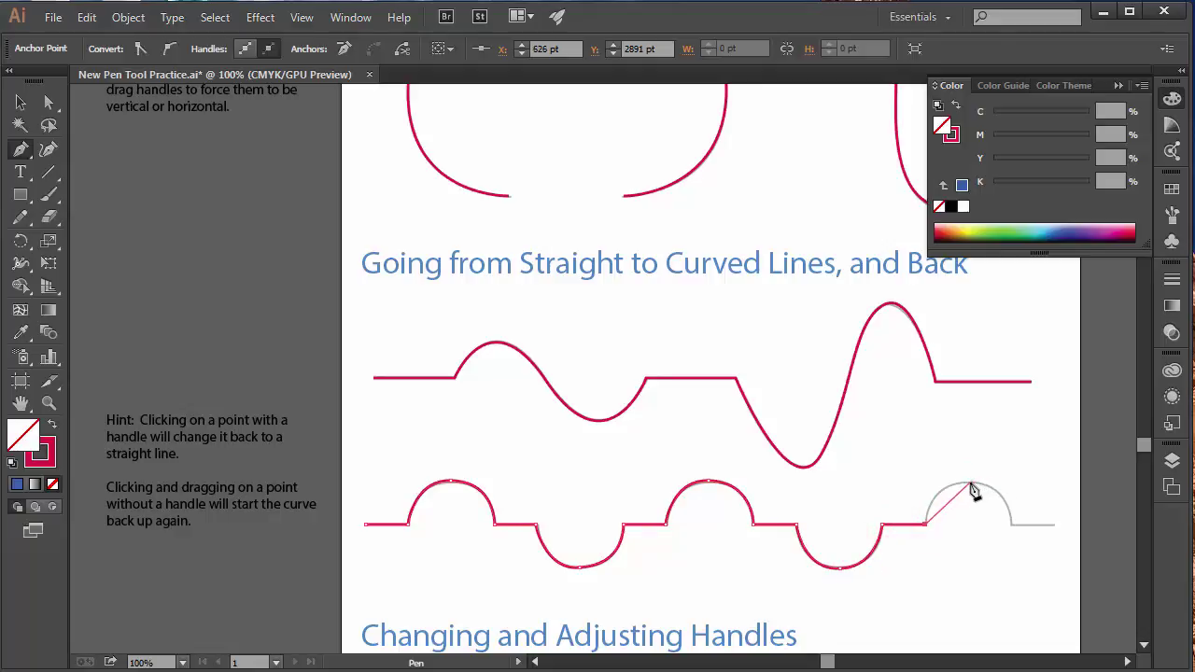
left_click_drag(970, 485, 1014, 483)
left_click_drag(1012, 524, 1056, 528)
left_click(1054, 523)
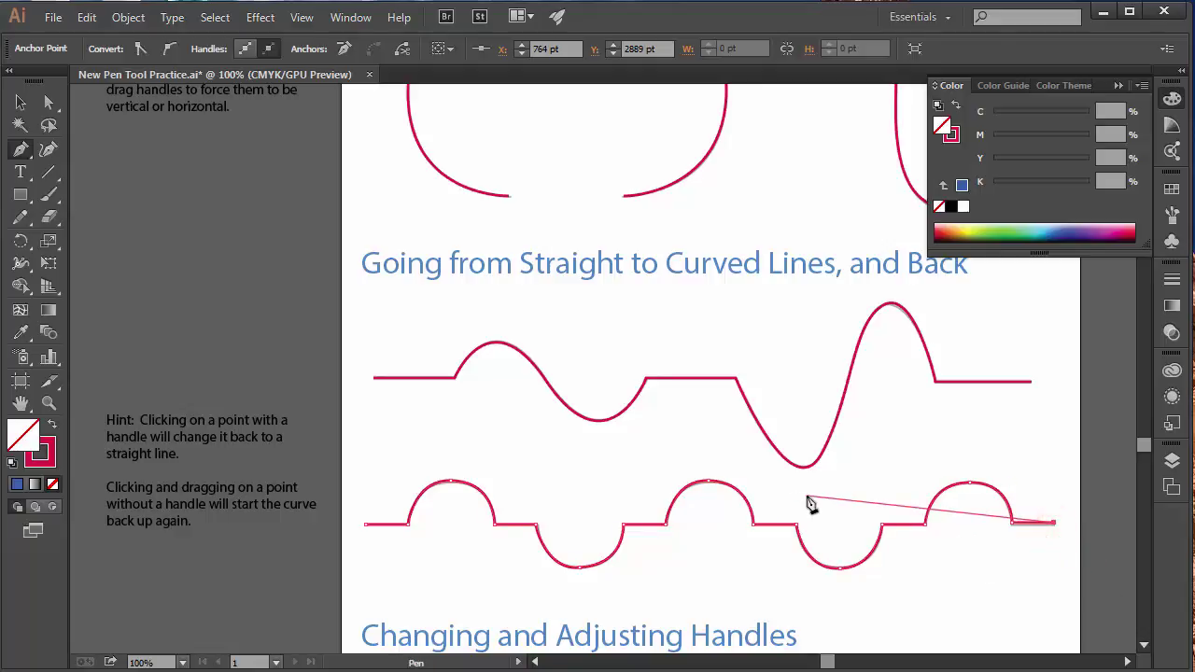
key("Escape")
- Start tracing the upper line under "Changing and Adjusting Handles" with its first arc, ending at the first sharp corner
scroll(731, 418, "down", 2)
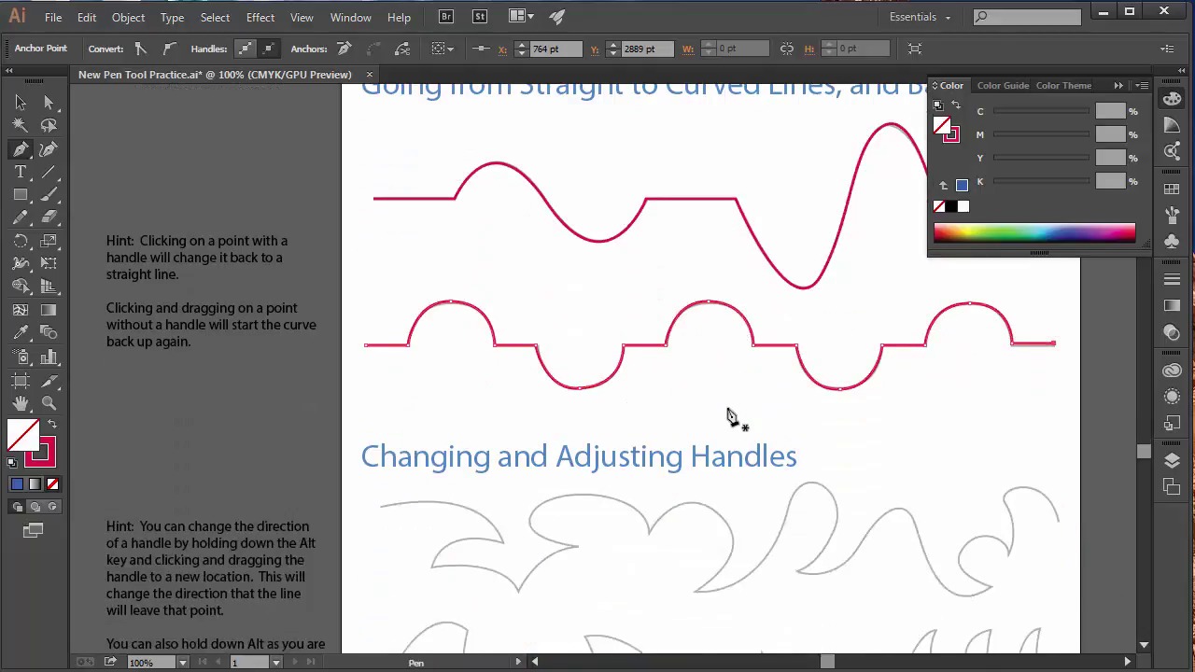
scroll(731, 417, "down", 1)
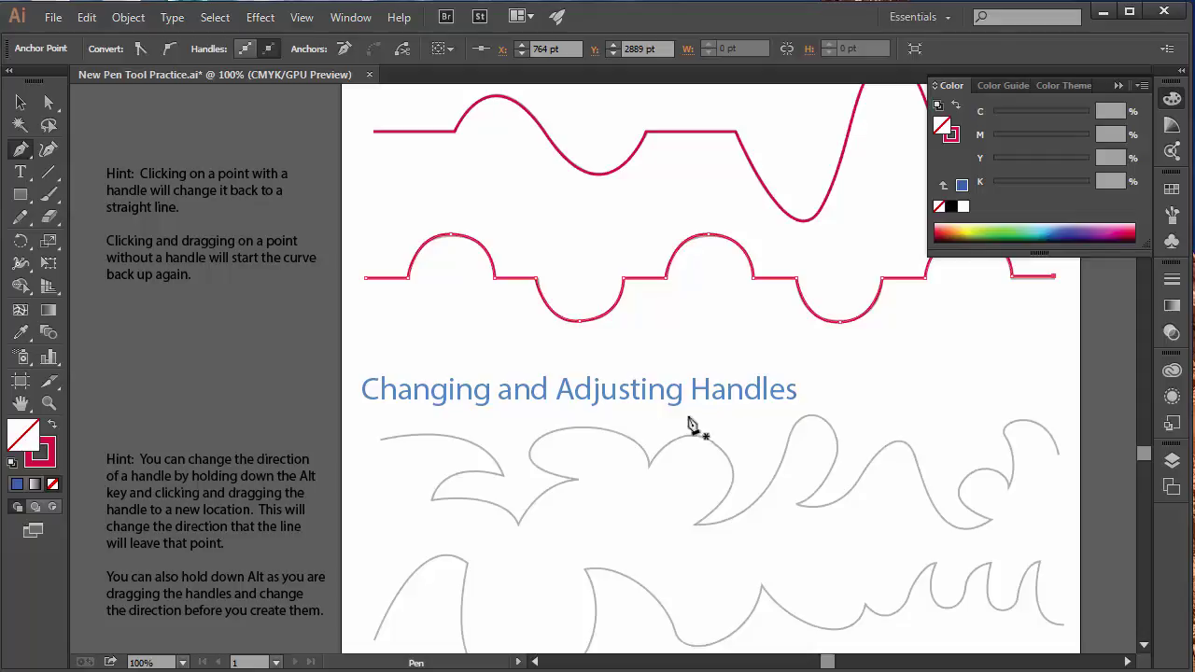
left_click(378, 439)
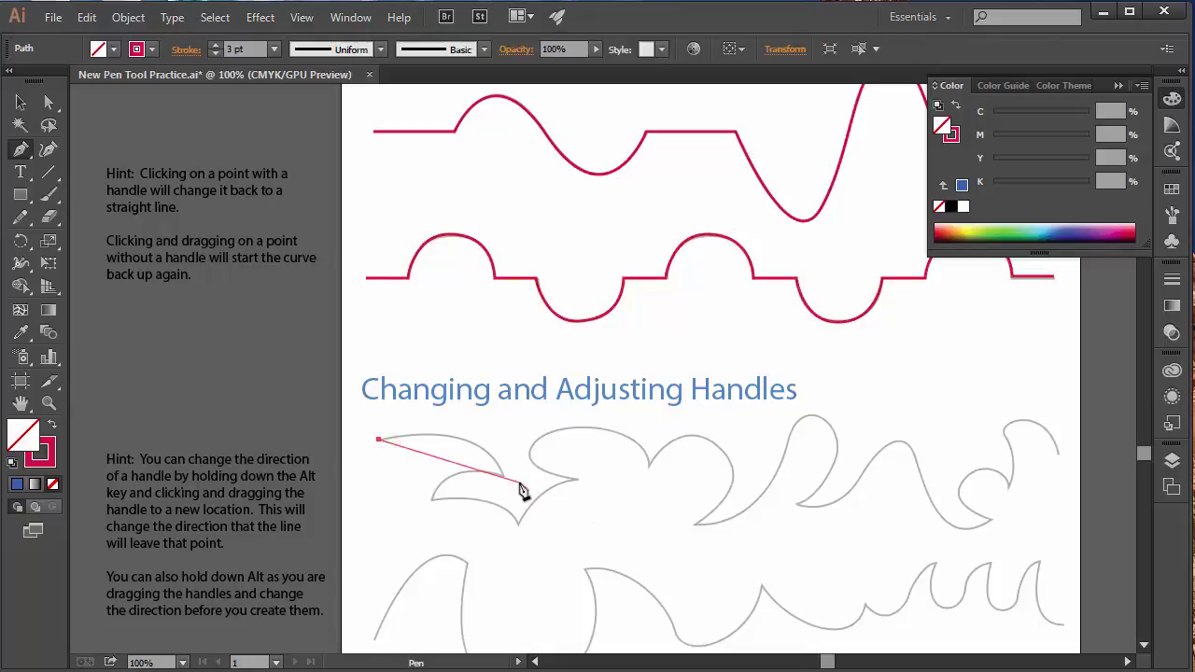
left_click_drag(514, 516, 523, 537)
scroll(509, 471, "up", 1)
scroll(509, 474, "up", 1)
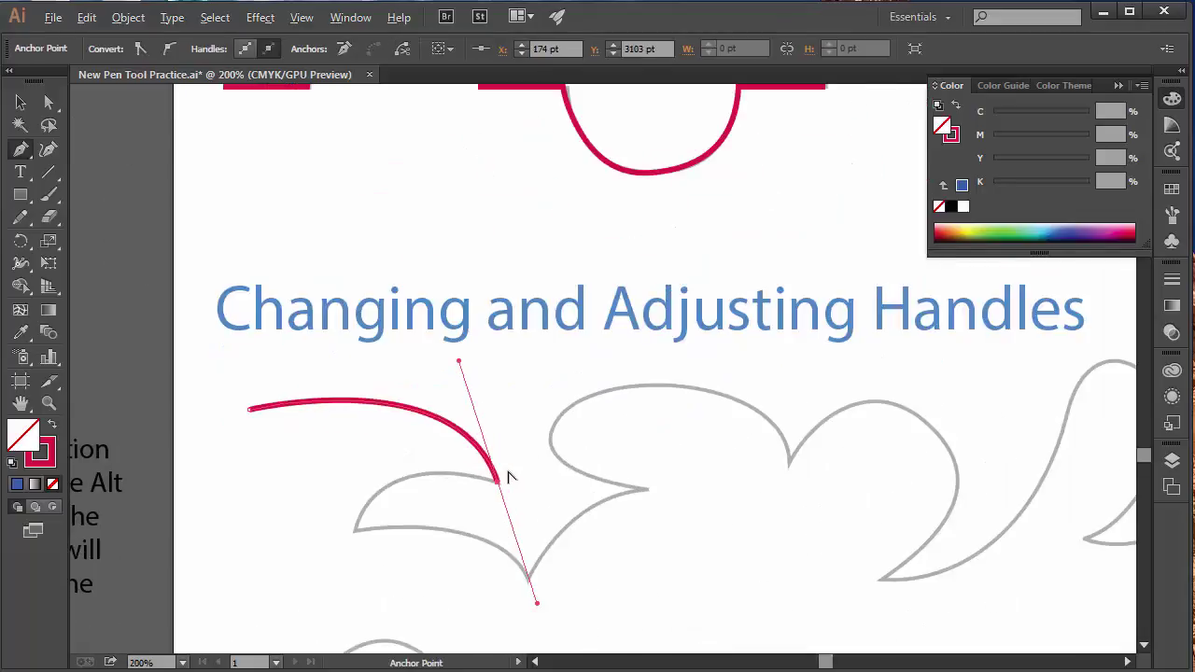
left_click_drag(507, 477, 516, 410)
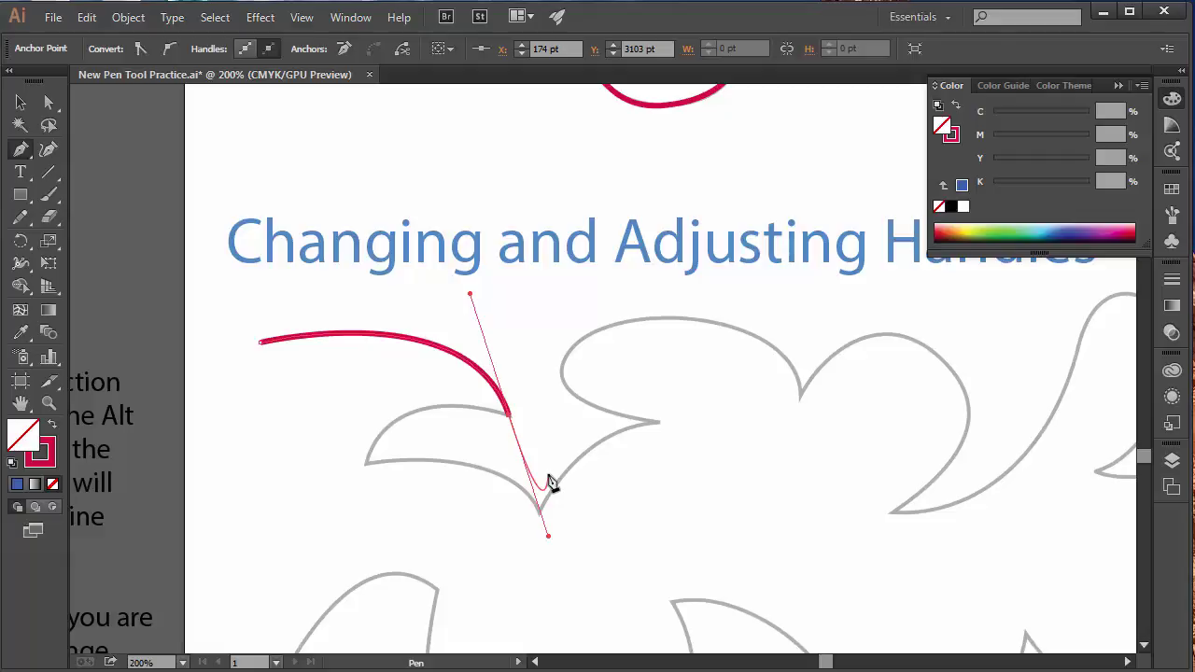
- Undo the end anchor of the first arc and redraw it at the sharp corner with handles following the curve
key("alt")
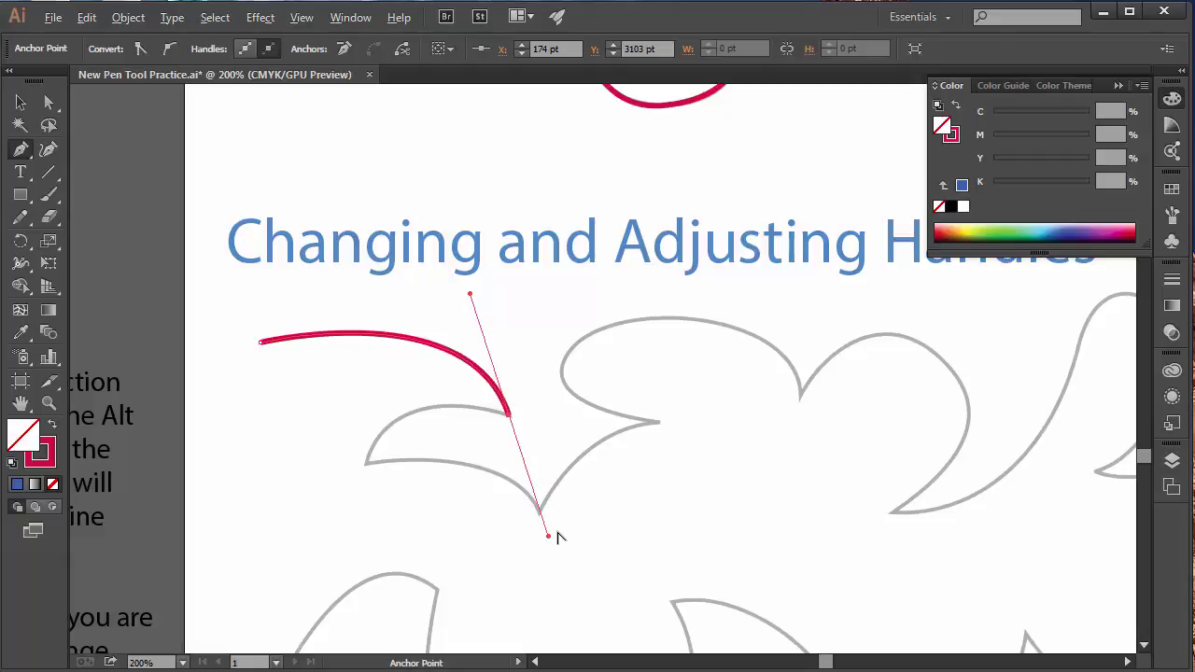
left_click(549, 535, "alt")
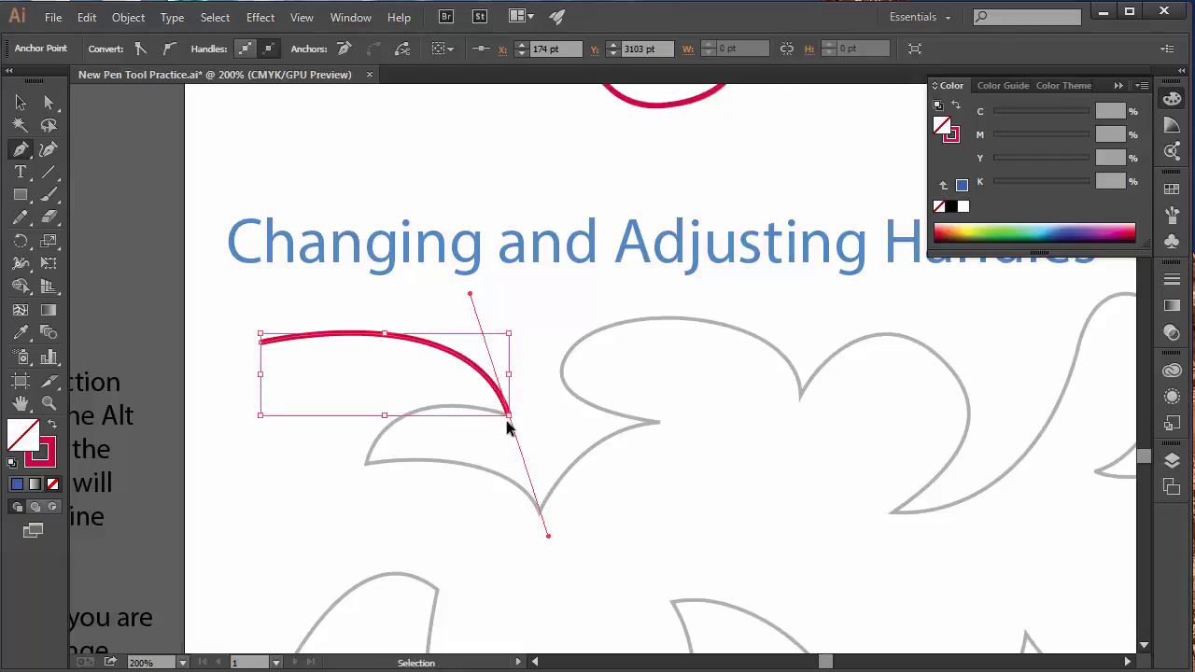
key("ctrl+z")
left_click_drag(509, 415, 557, 538)
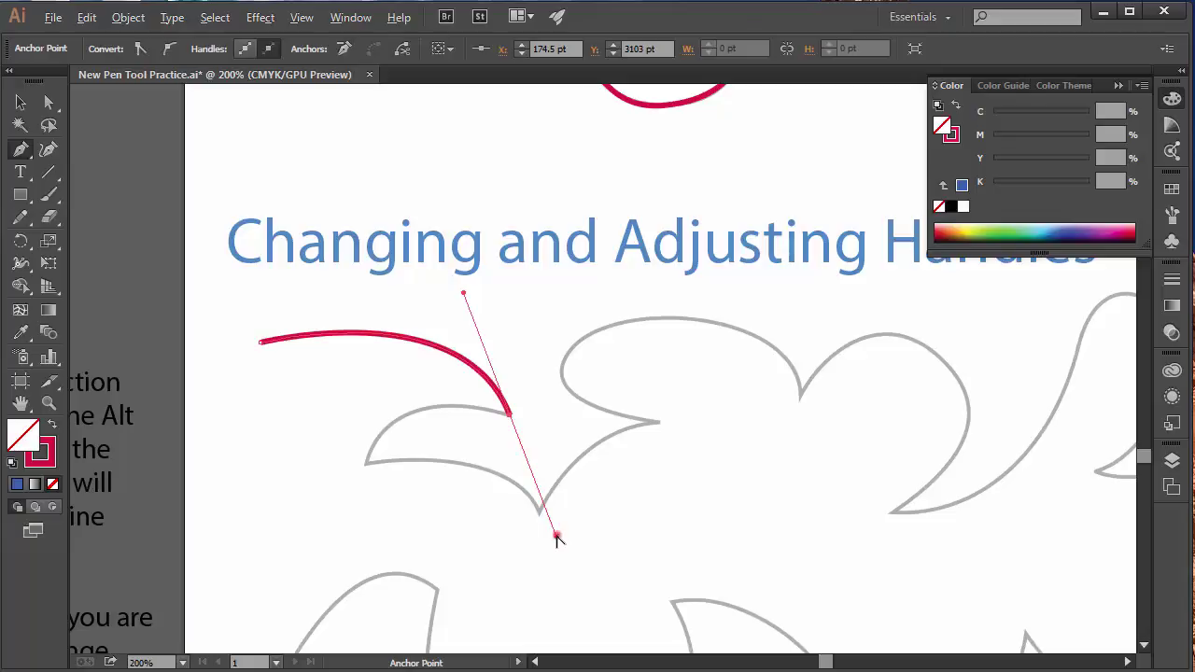
- Practise redirecting the corner anchor's outgoing handle back along the second arc, and finish by removing that handle
left_click_drag(556, 540, 459, 403)
left_click(509, 416)
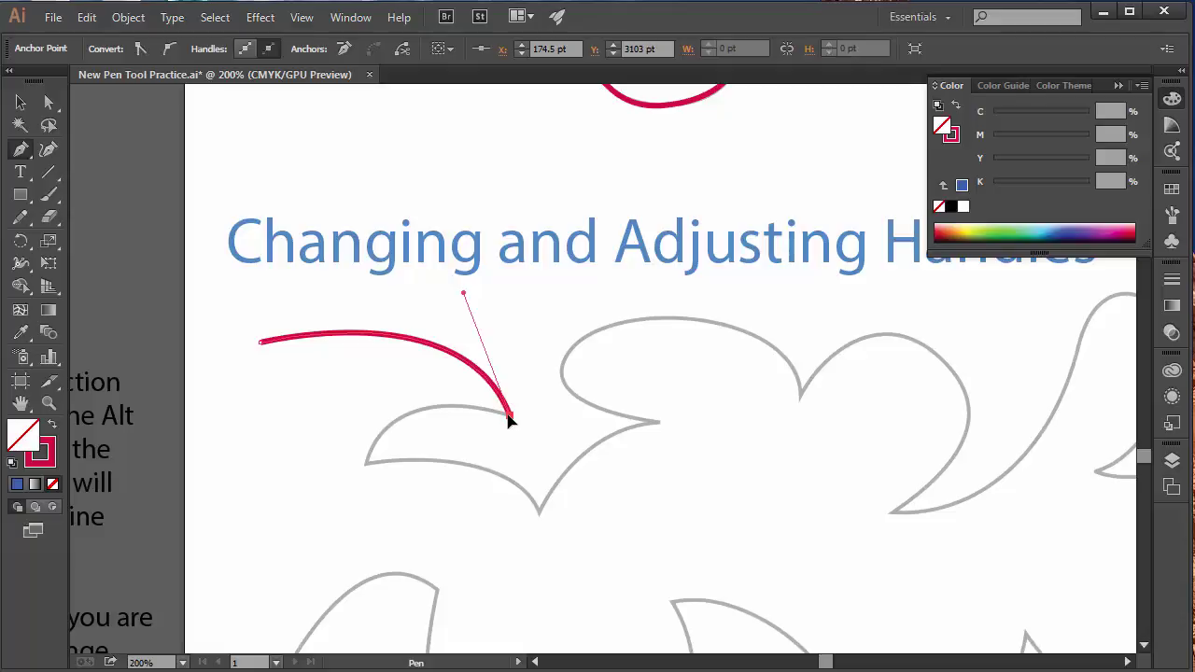
left_click_drag(509, 420, 460, 400)
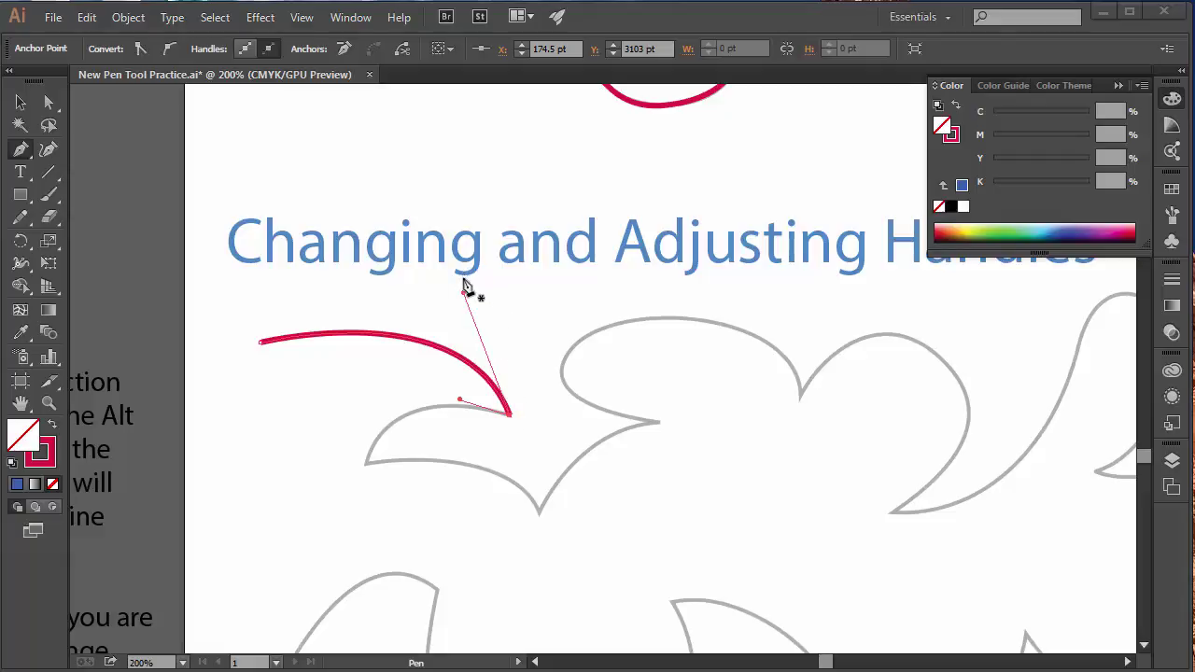
left_click(369, 466)
left_click(508, 416)
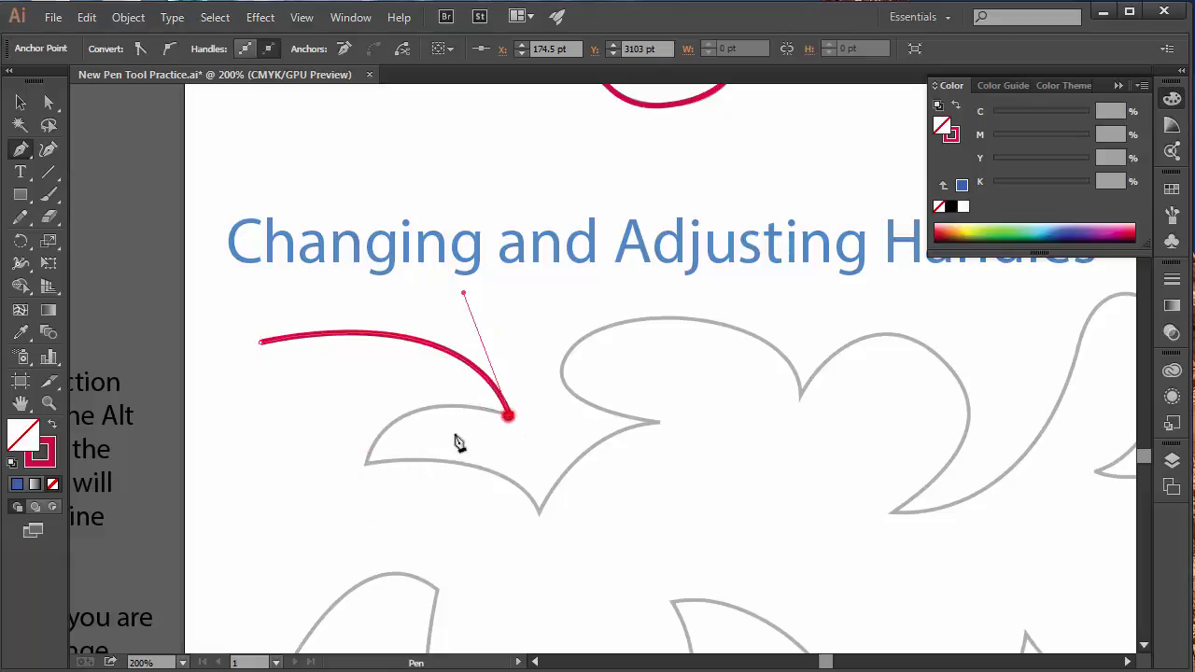
- Trace the second and third arcs to the lowest corner, and angle the outgoing handle up along the next curve
left_click_drag(365, 464, 405, 453)
left_click_drag(539, 511, 546, 559)
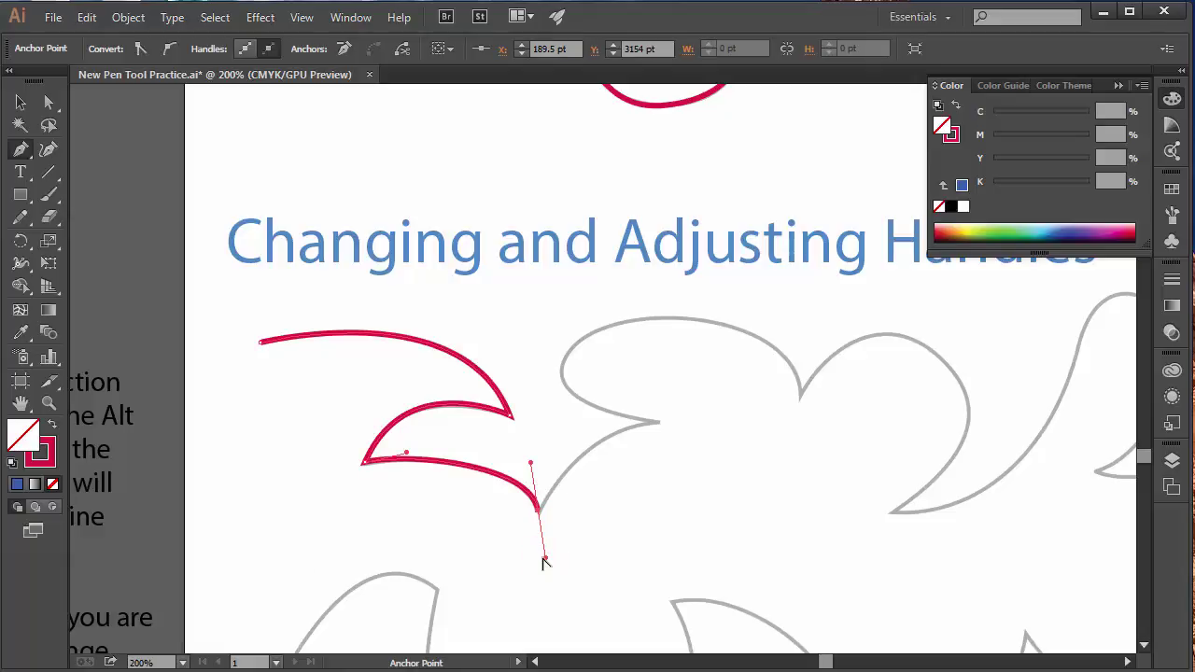
key("ctrl+z")
mouse_move(540, 511)
left_mouse_down()
mouse_move(547, 562)
mouse_move(554, 481)
left_mouse_up()
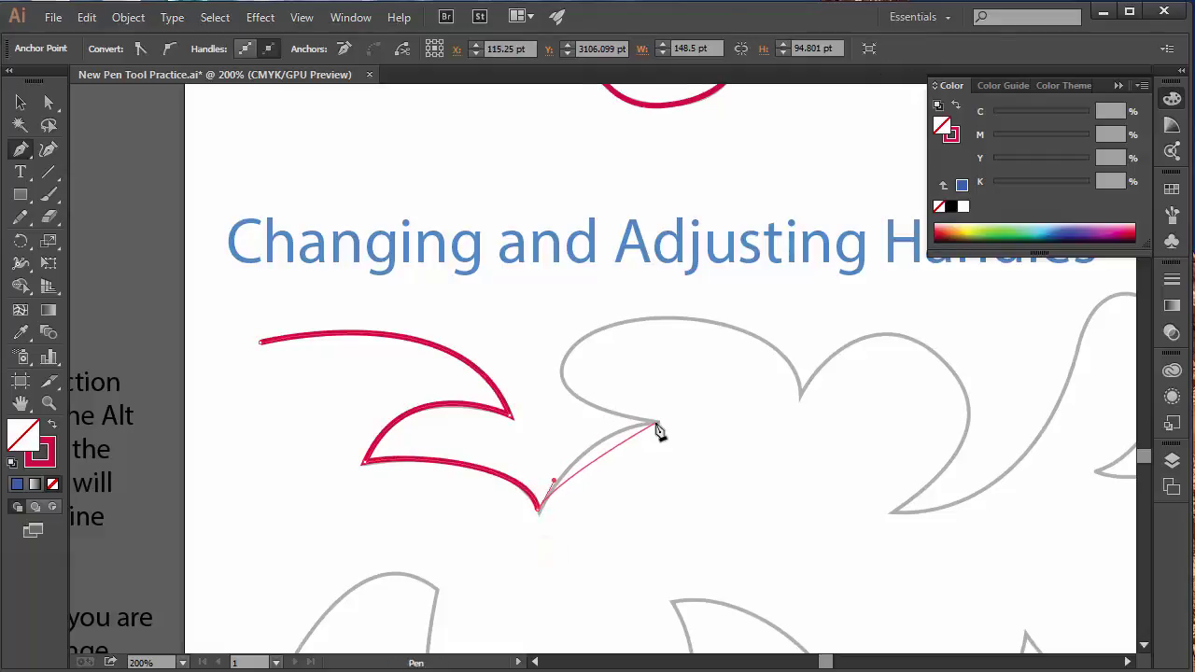
- Trace up to the pointed tip and around the rounded lobe to the next cusp, redirecting the outgoing handles at both corners
left_click_drag(656, 423, 716, 419)
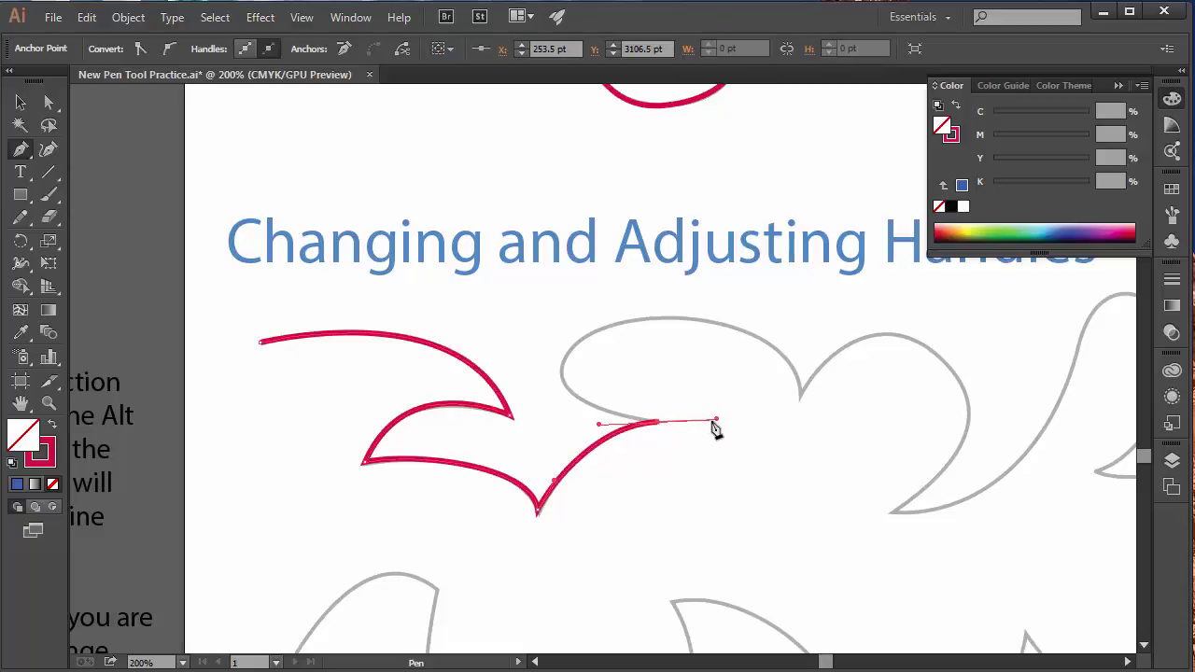
left_click_drag(716, 419, 599, 413)
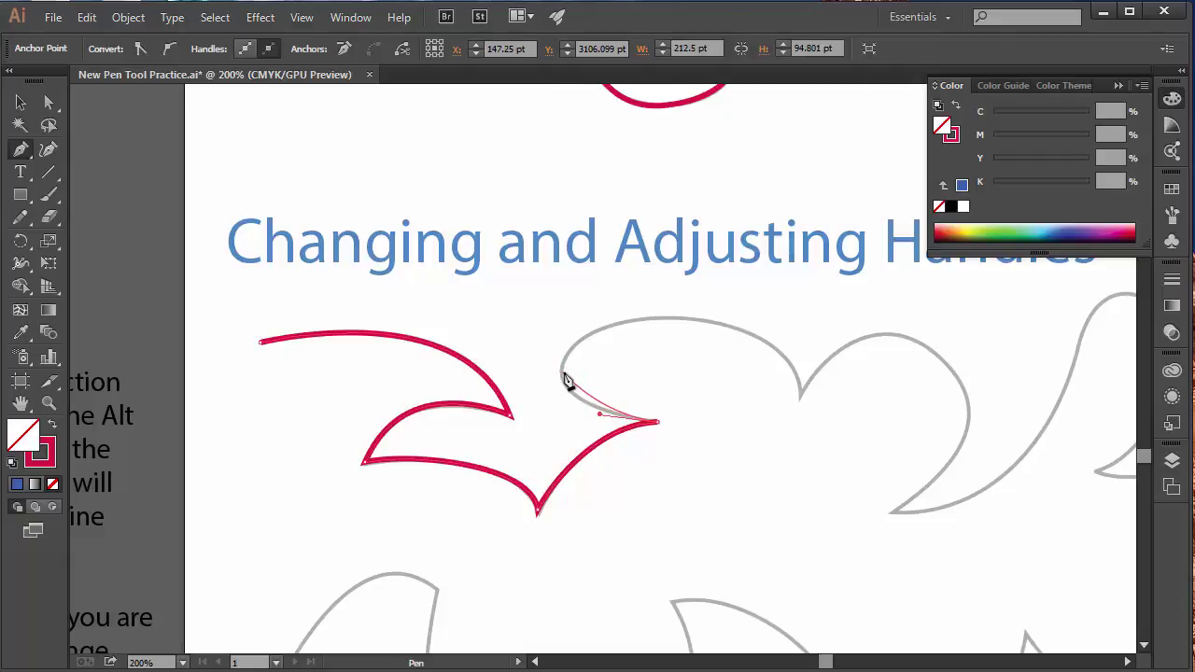
left_click_drag(562, 372, 562, 348)
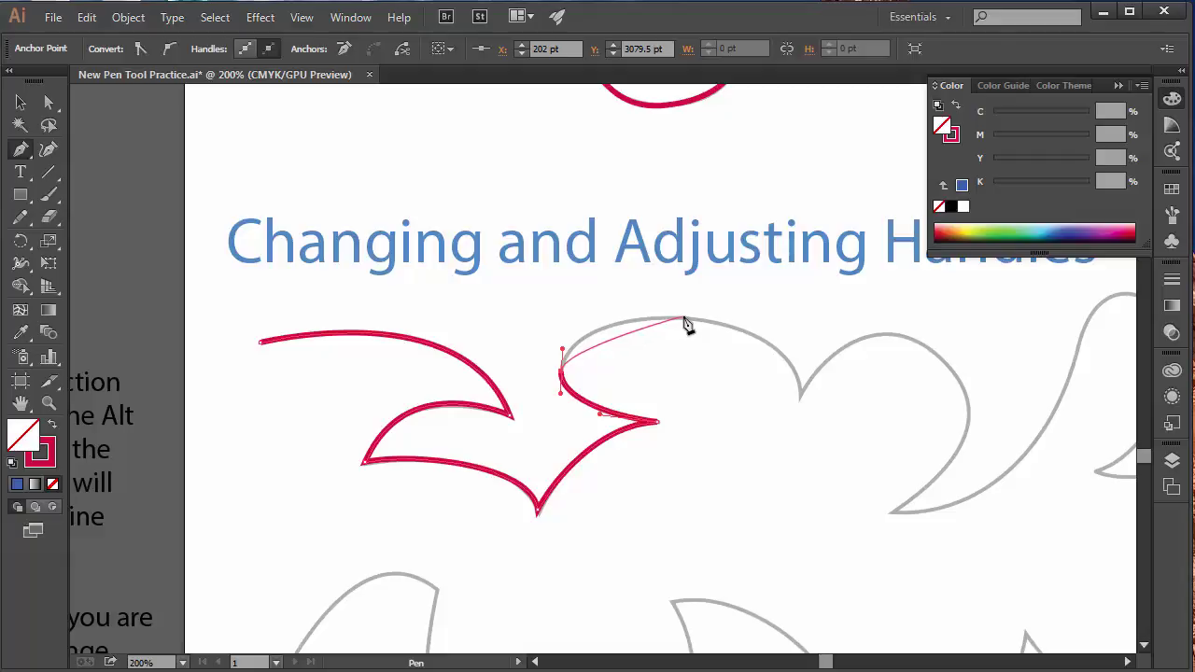
left_click_drag(685, 319, 758, 326)
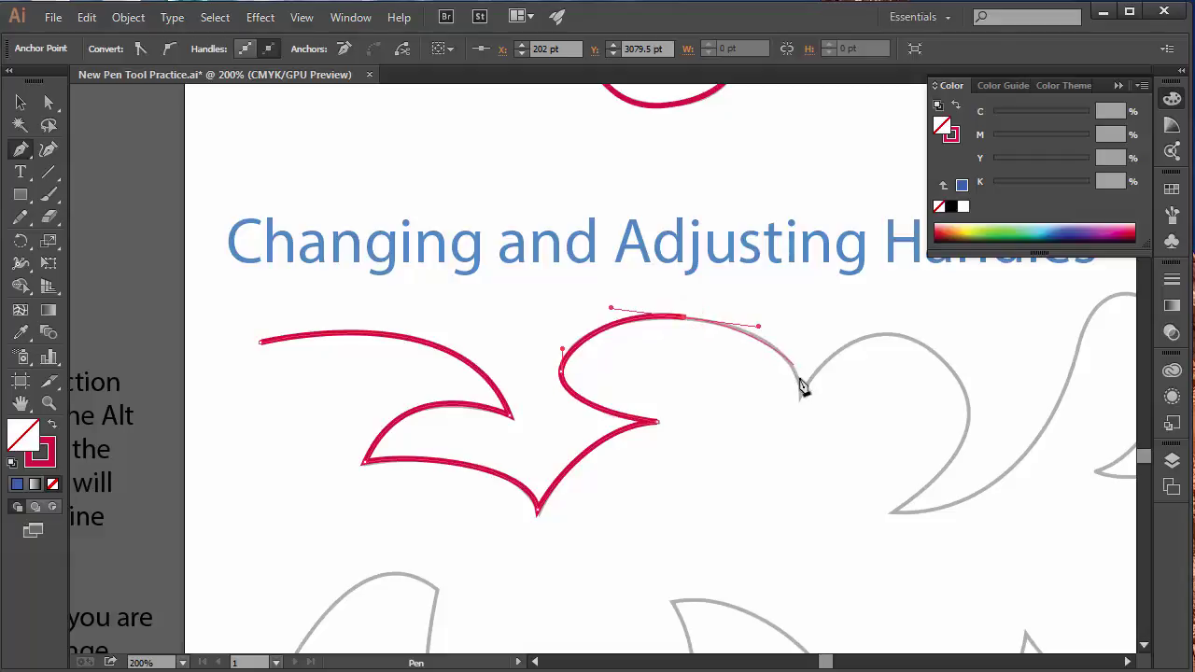
left_click_drag(801, 396, 796, 439)
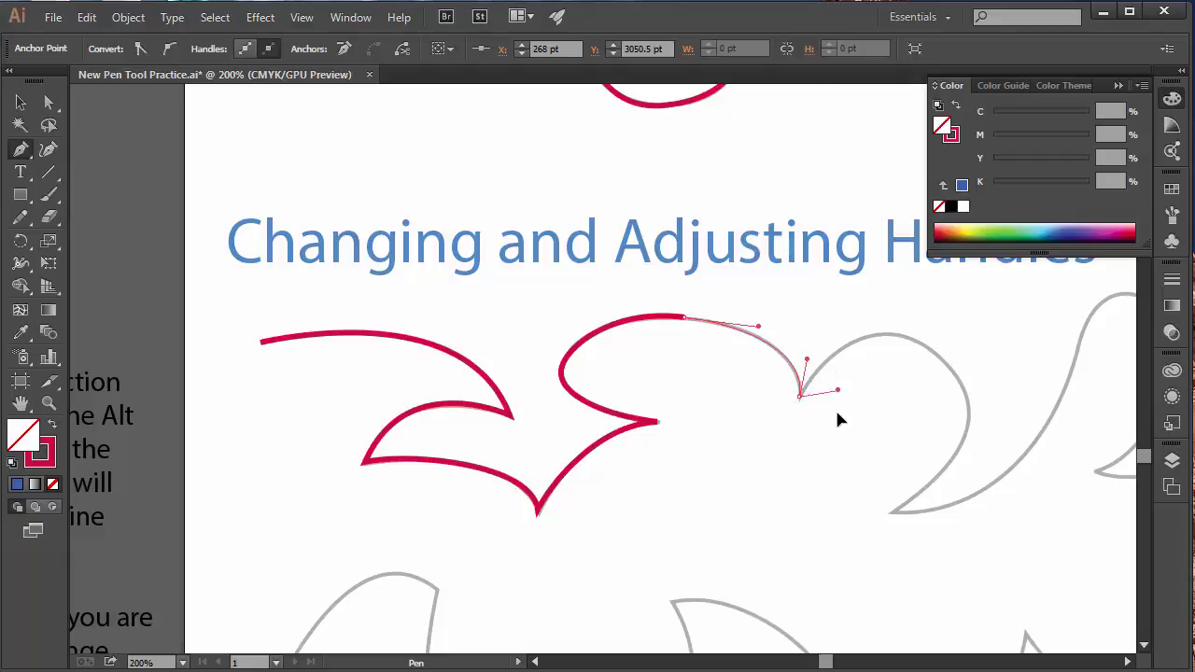
left_click_drag(814, 418, 792, 439)
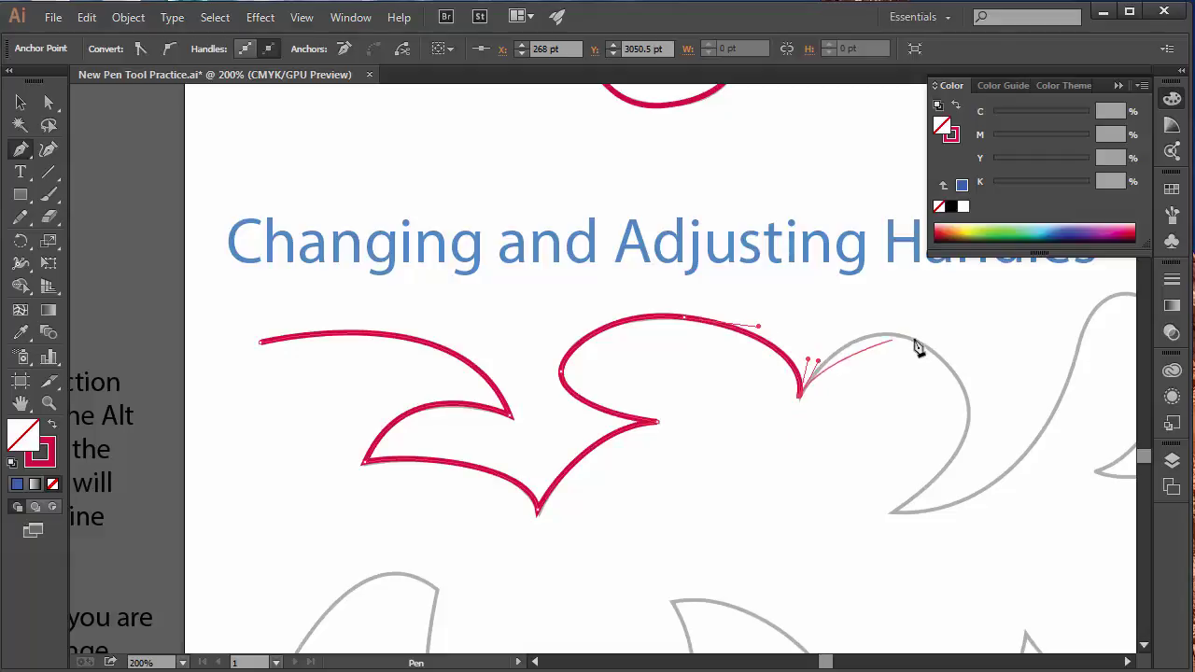
- Trace the second rounded lobe down to its sharp lower point, and turn the outgoing handle toward the rising curve
left_click_drag(928, 350, 989, 389)
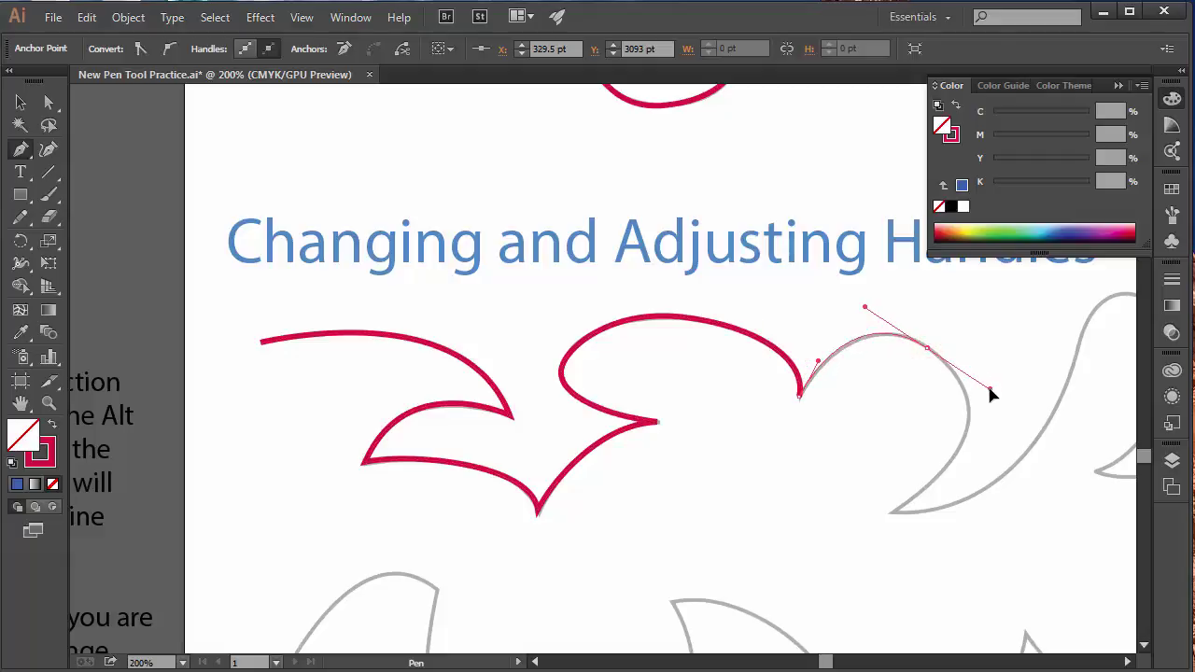
left_click_drag(954, 456, 941, 475)
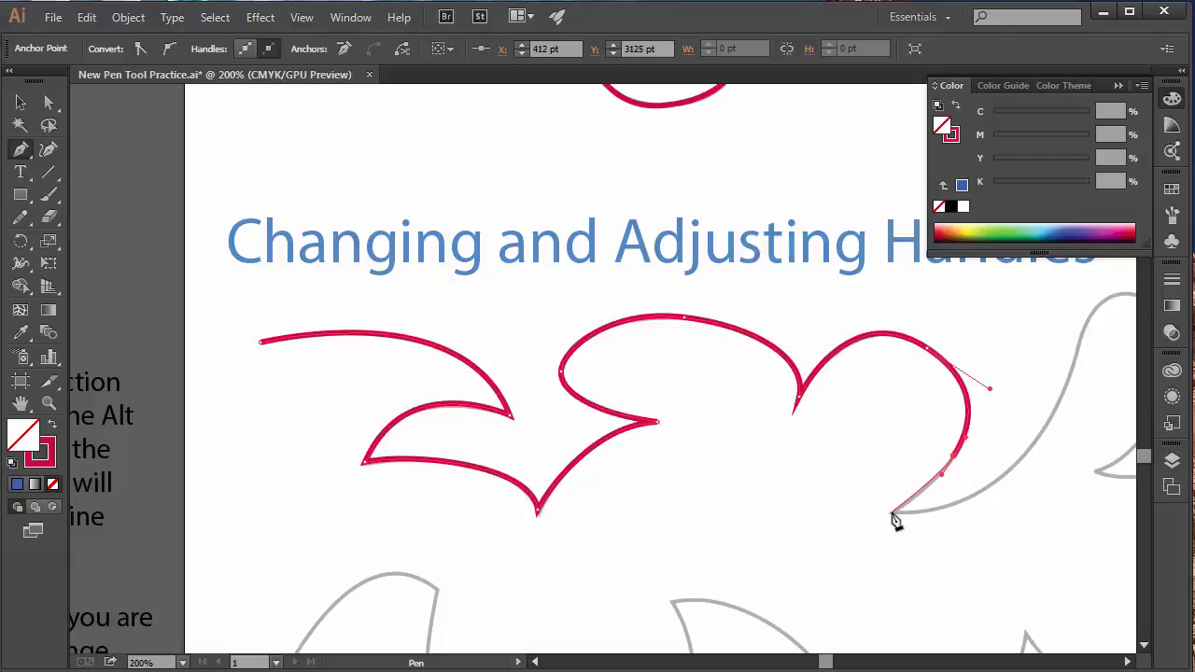
left_click_drag(893, 514, 880, 517)
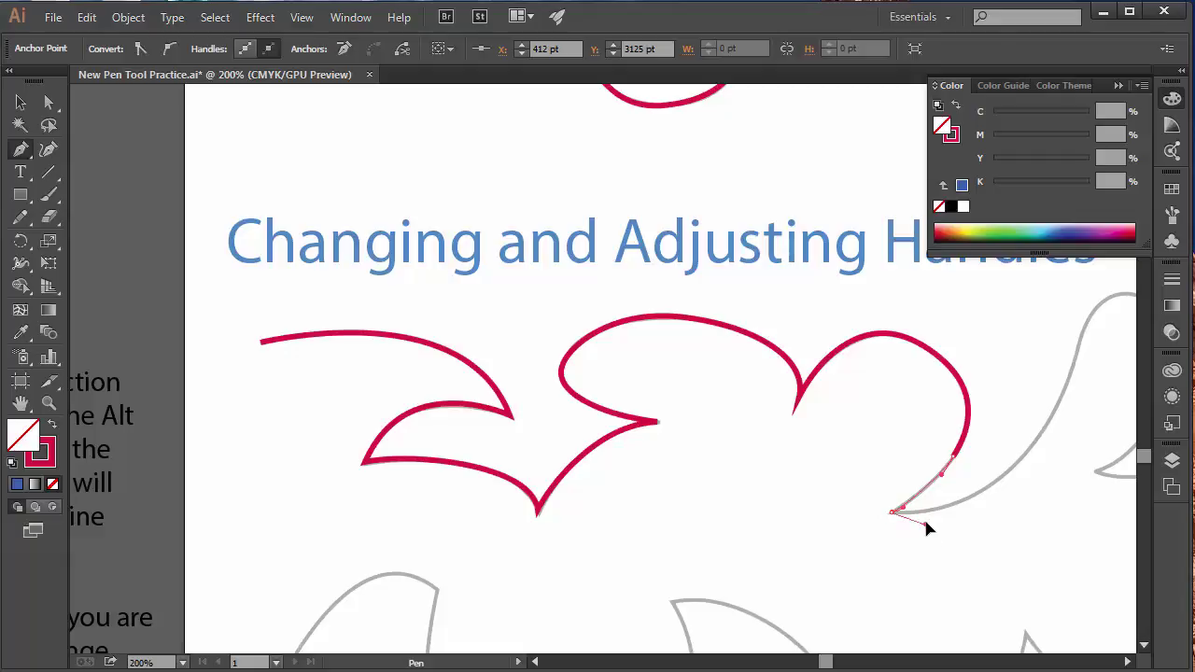
left_click_drag(925, 524, 738, 530)
- Trace the tall rising curve, its narrow rounded top and the descent to the next sharp point, redirecting the outgoing handle there
key("space")
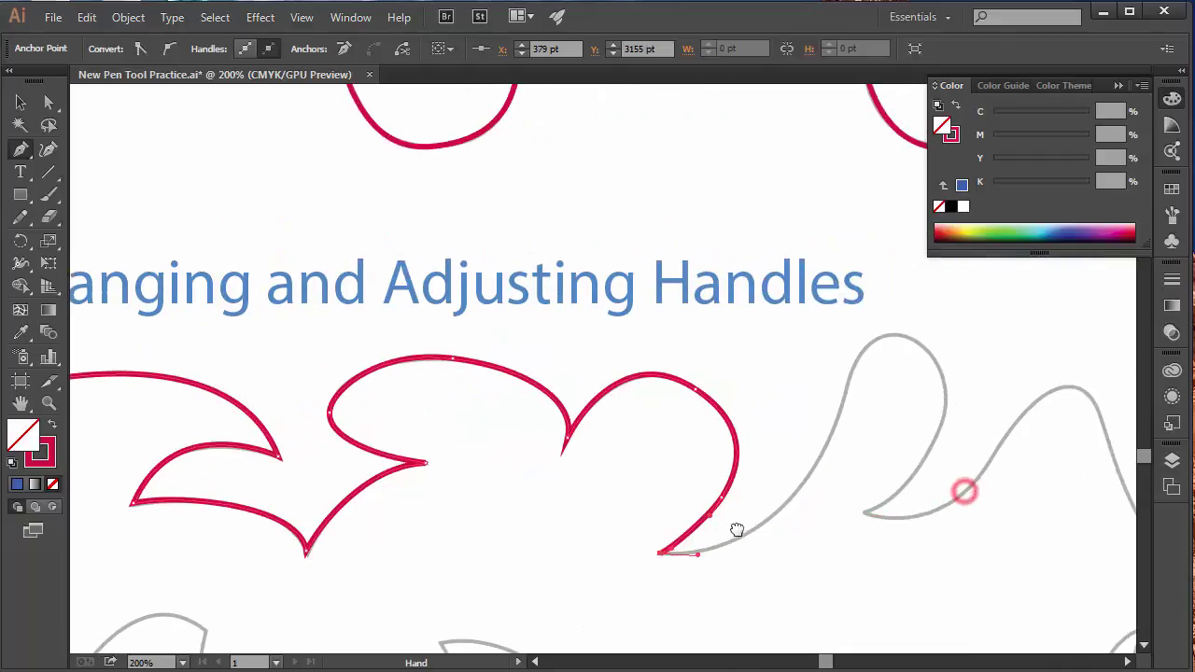
left_click_drag(797, 488, 834, 437)
left_click(860, 353)
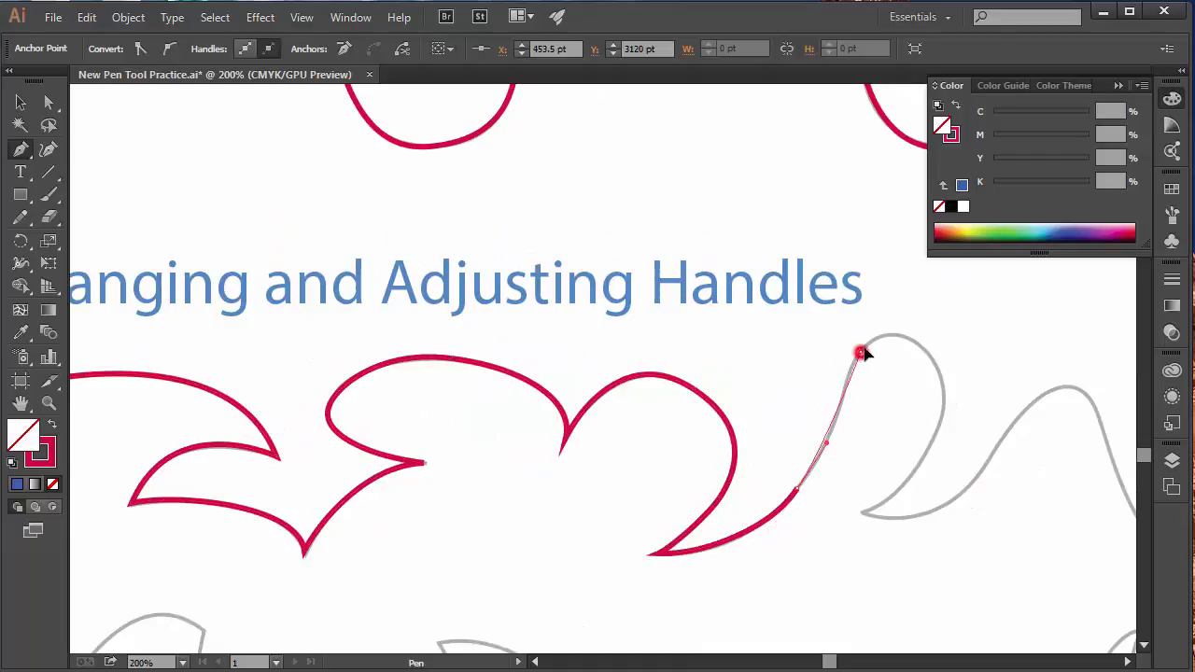
left_click_drag(860, 353, 954, 376)
left_click_drag(931, 447, 919, 467)
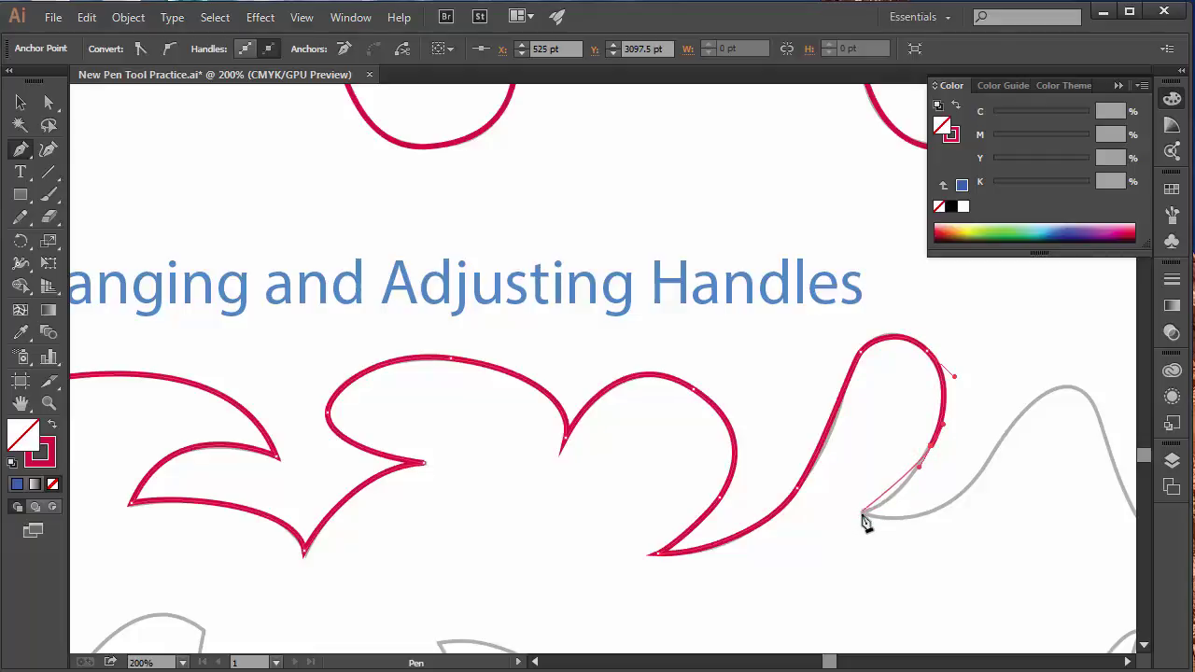
left_click_drag(864, 514, 841, 521)
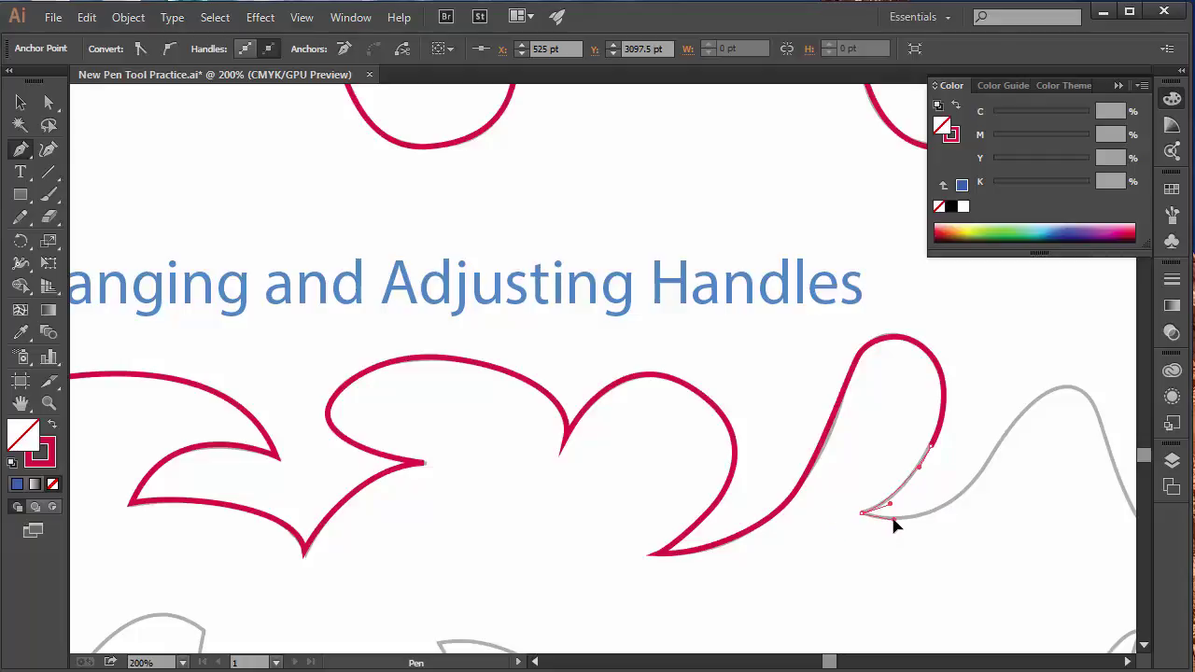
left_click_drag(894, 519, 893, 519)
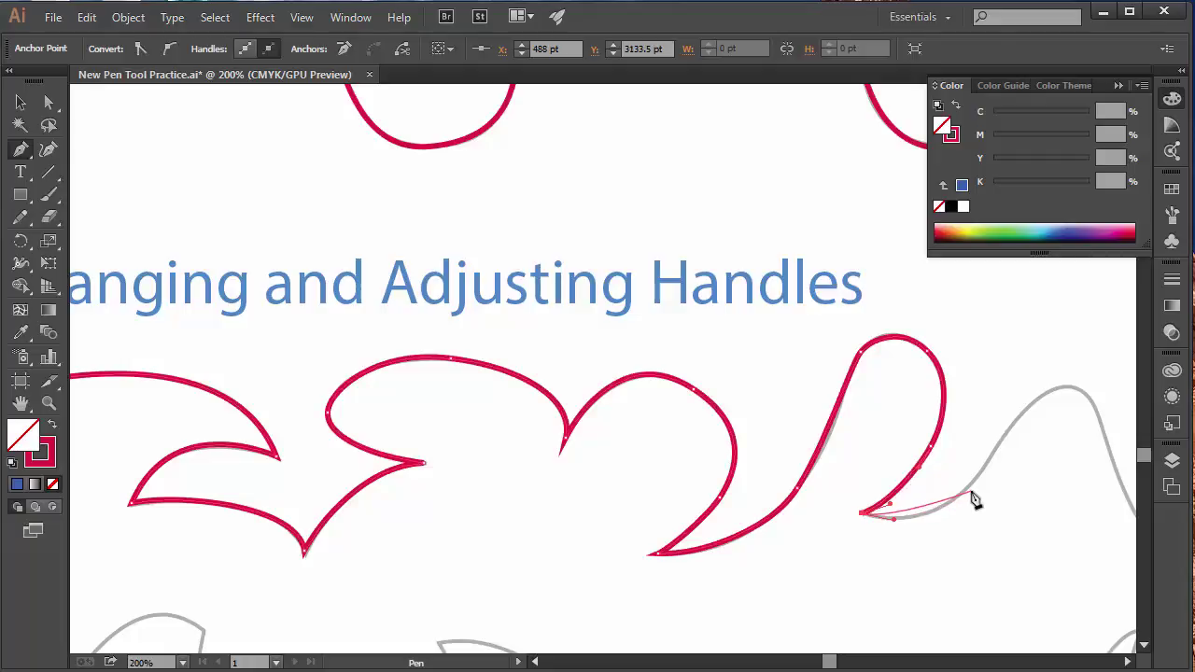
- Trace the wave over its crest and through the deep trough to the sharp corner, and remove that corner's outgoing handle
left_click_drag(977, 477, 1017, 421)
left_click_drag(705, 441, 651, 468)
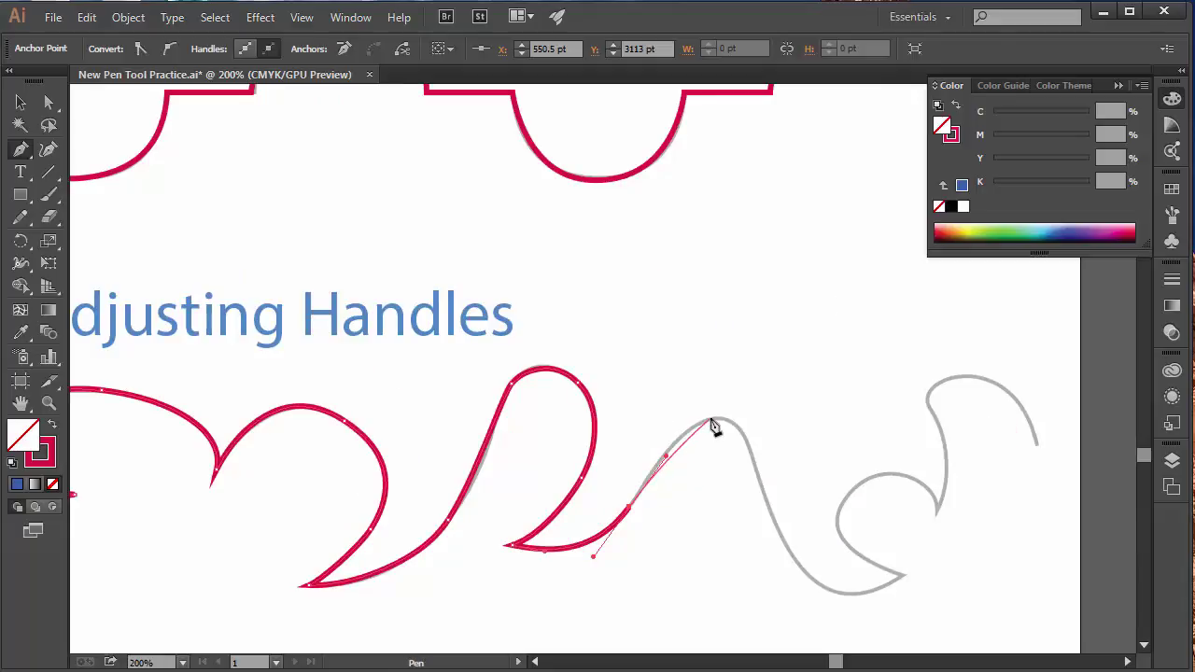
left_click_drag(711, 419, 732, 417)
left_click_drag(758, 481, 772, 535)
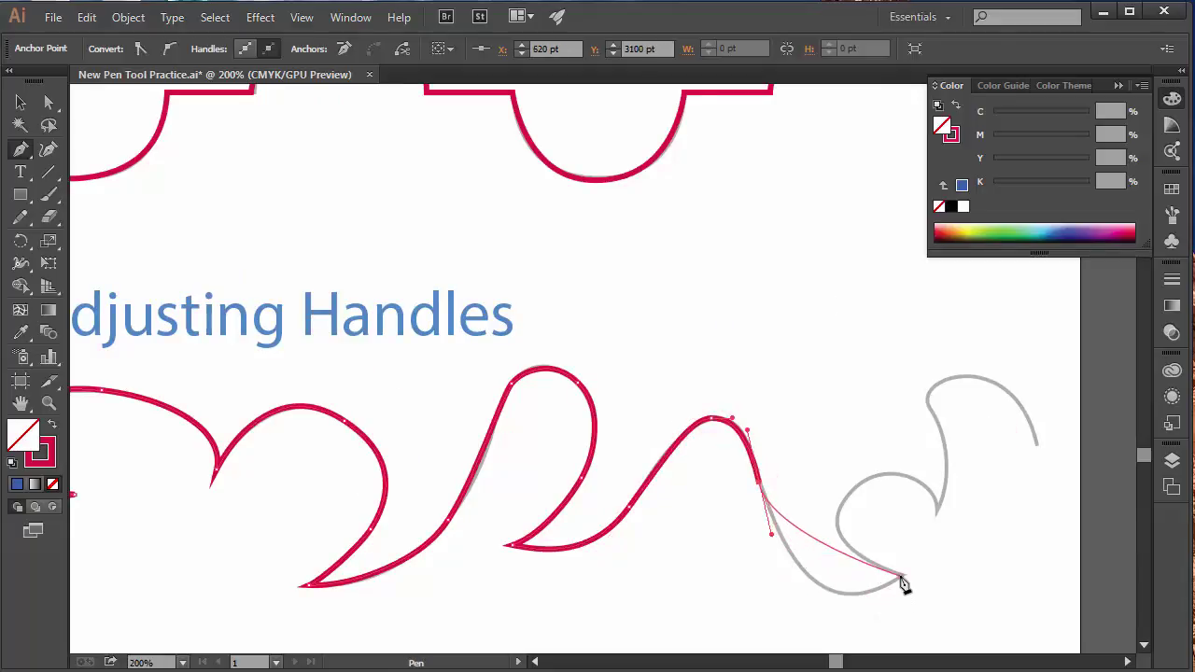
left_click_drag(900, 575, 974, 512)
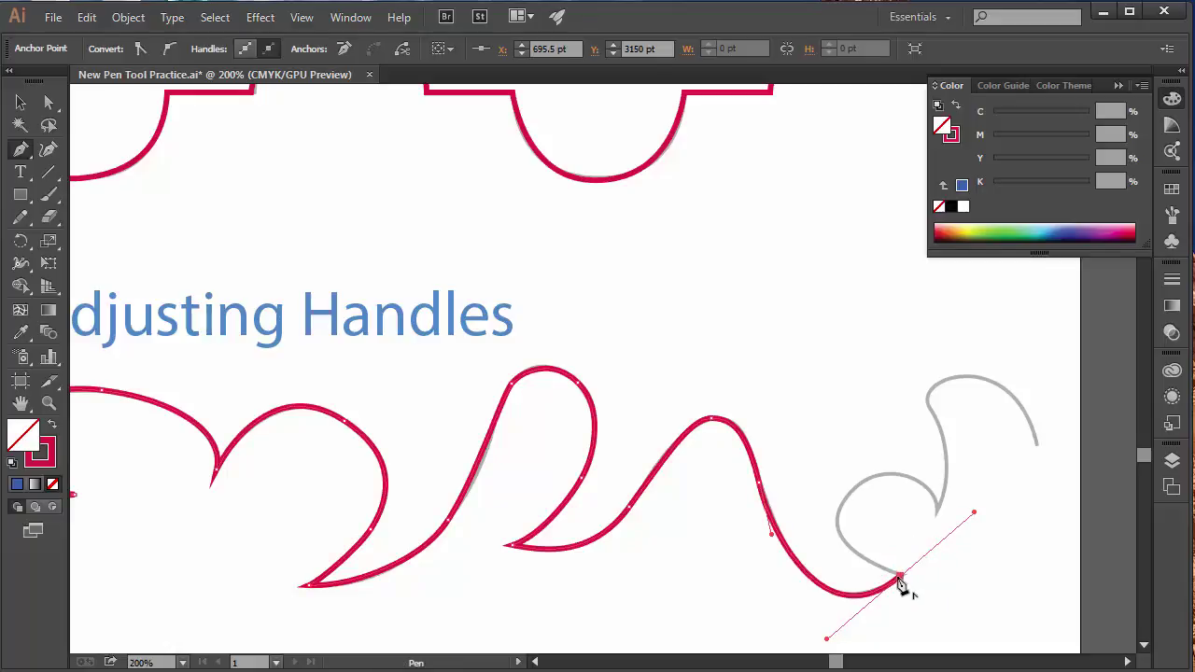
left_click(898, 576)
- Trace the small round bump down to the next cusp, using an extra anchor at the top of the bump
left_click_drag(838, 529, 832, 501)
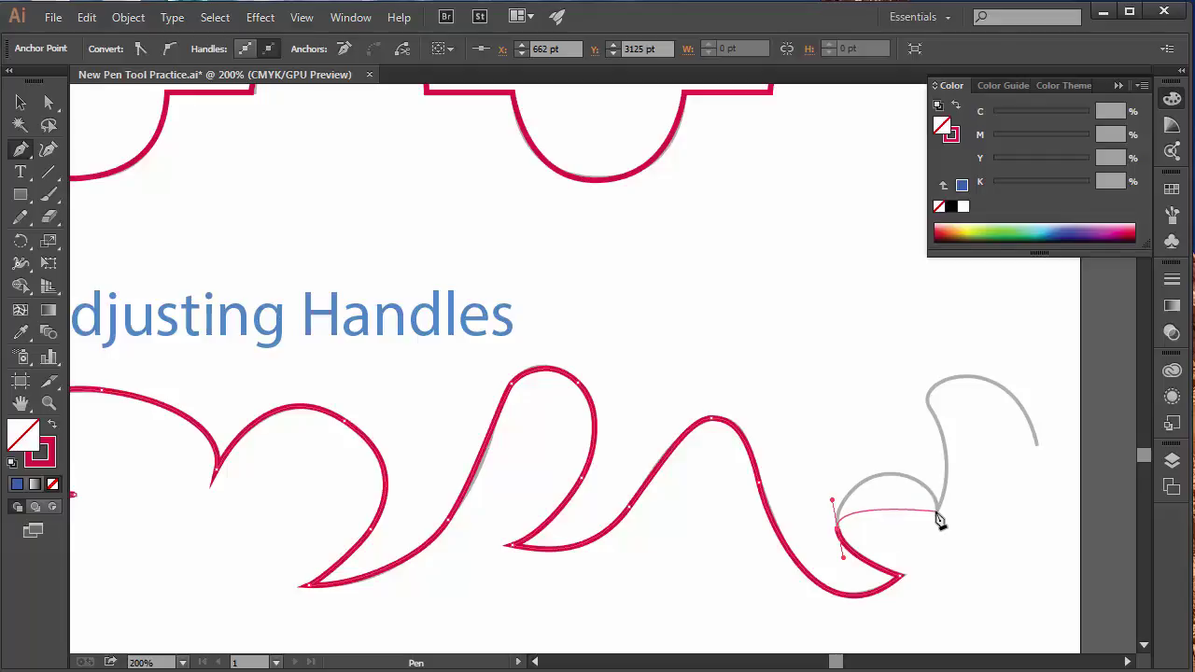
left_click_drag(937, 512, 991, 602)
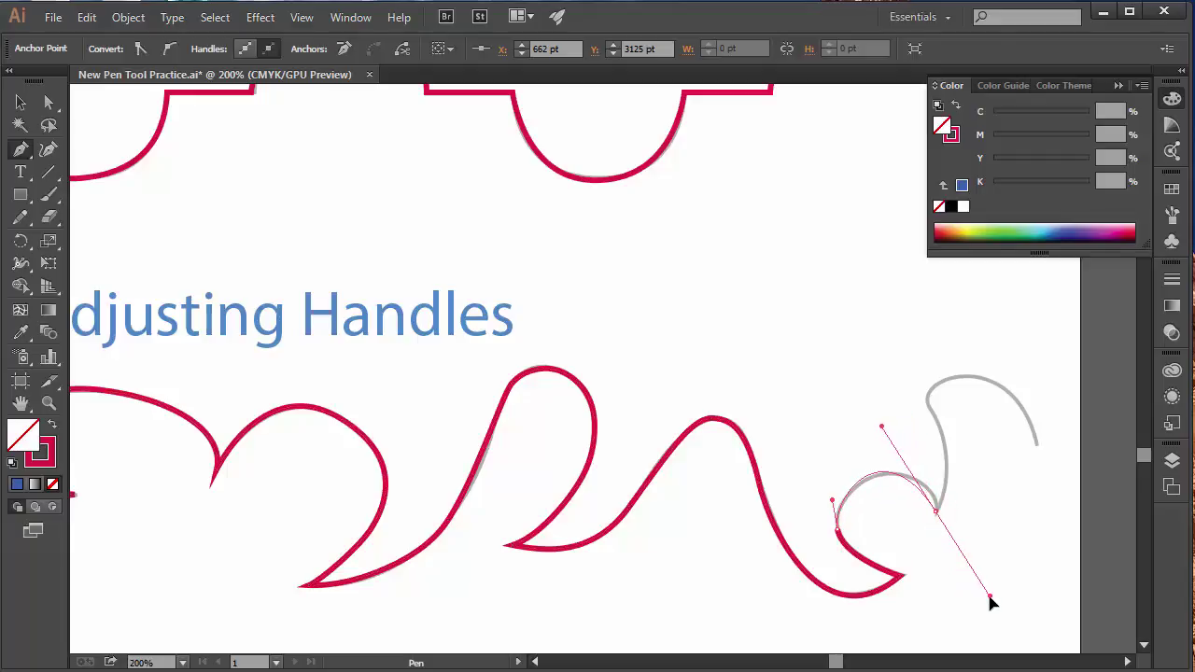
key("ctrl+z")
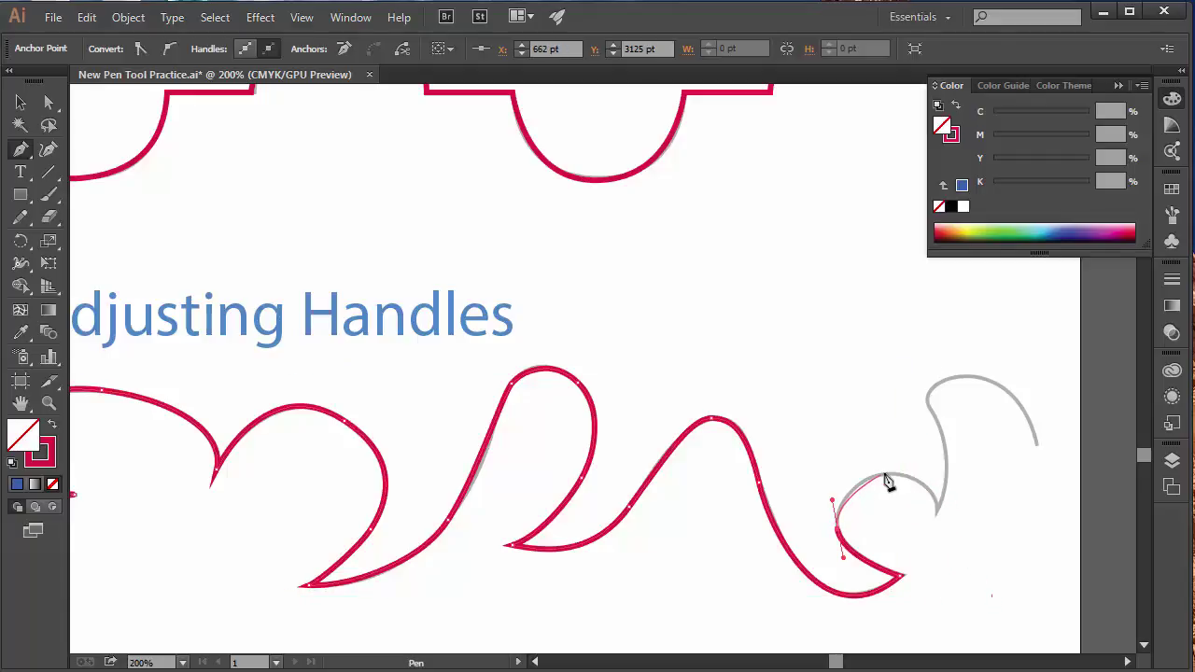
left_click_drag(887, 478, 908, 469)
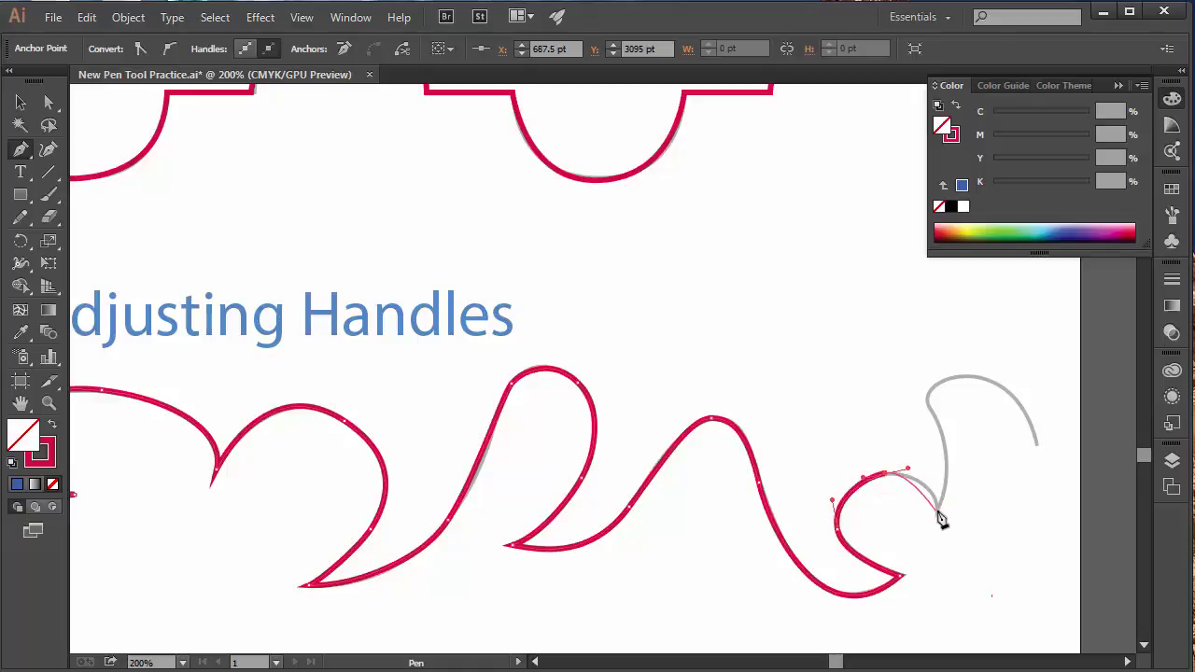
left_click_drag(938, 511, 941, 538)
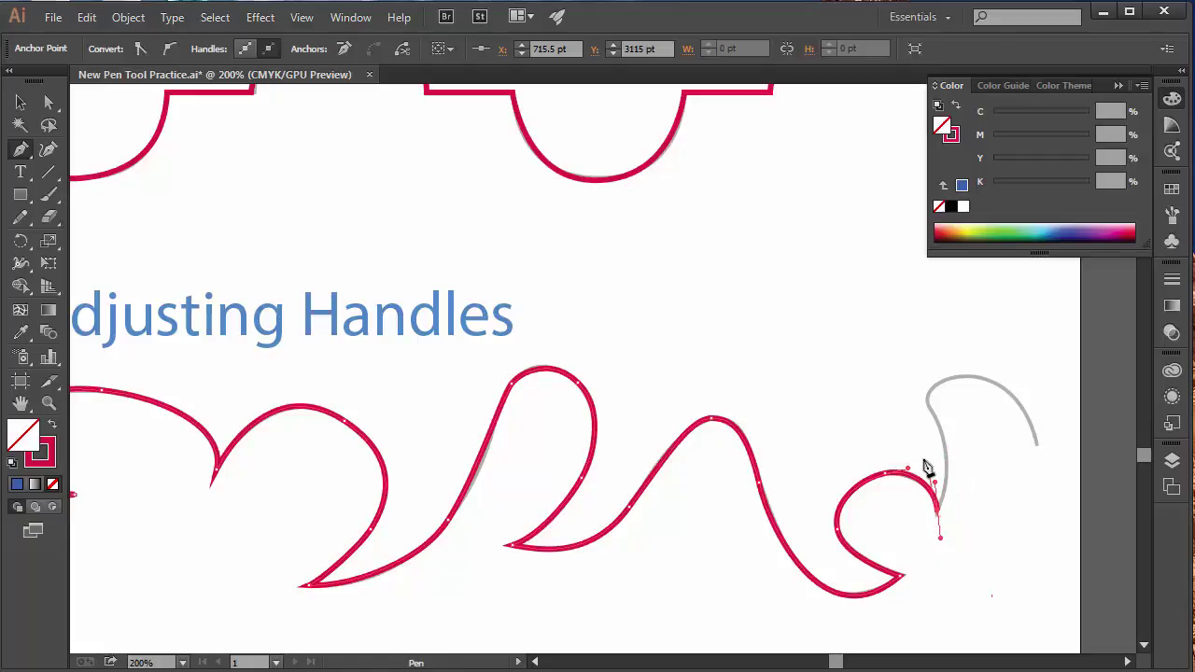
- Remove the cusp's outgoing handle, trace the final S-shaped hook over its rounded top to the line's end, and finish the path
left_click(937, 511)
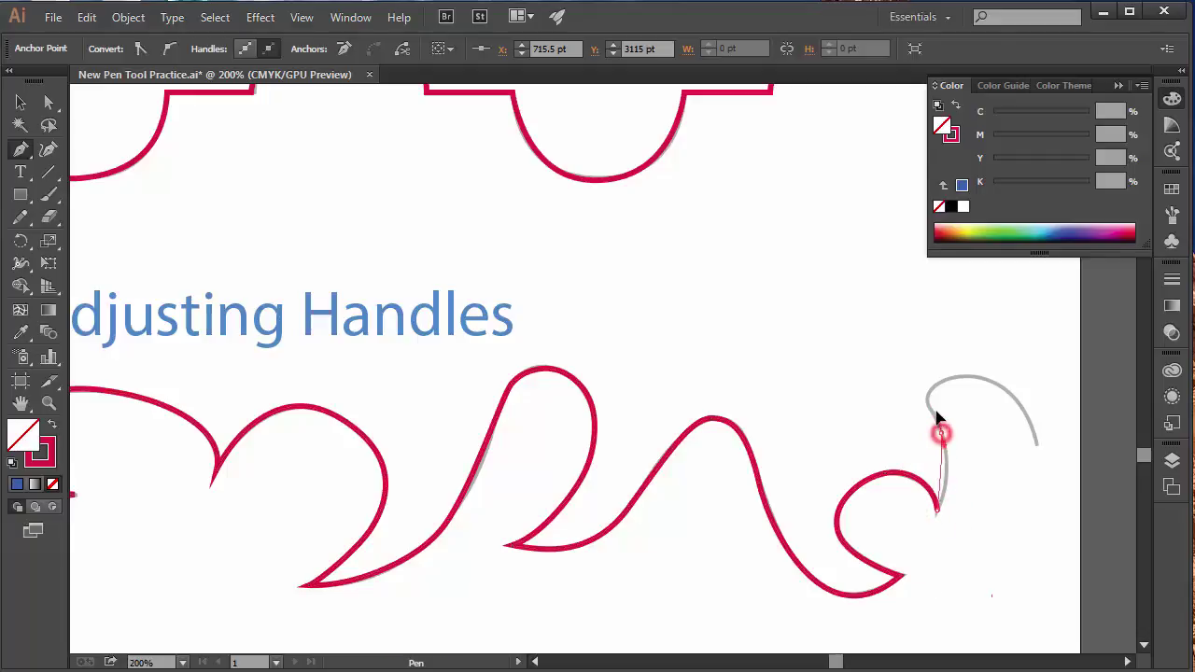
left_click_drag(926, 402, 1015, 376)
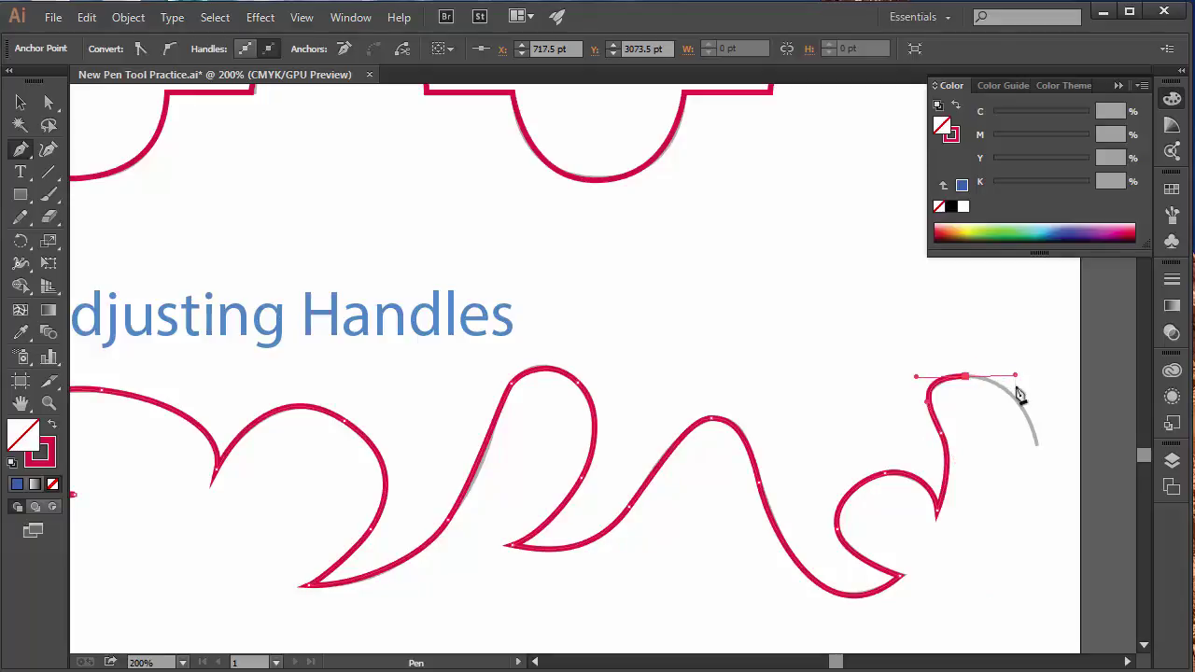
left_click_drag(1035, 440, 1039, 458)
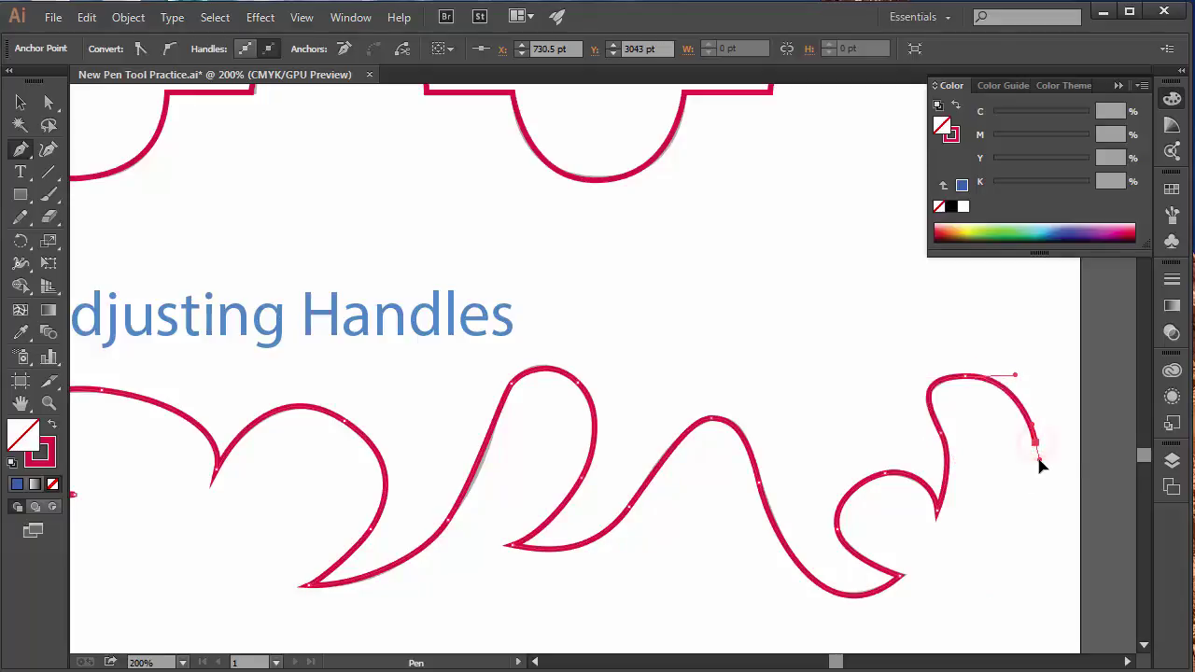
key("Escape")
- Start a new path on the lower practice line, trace its first hump to the corner, and turn the outgoing handle down the descending curve
scroll(505, 433, "down", 5)
key("space")
left_click_drag(491, 495, 738, 406)
scroll(562, 433, "down", 3)
scroll(476, 450, "up", 2)
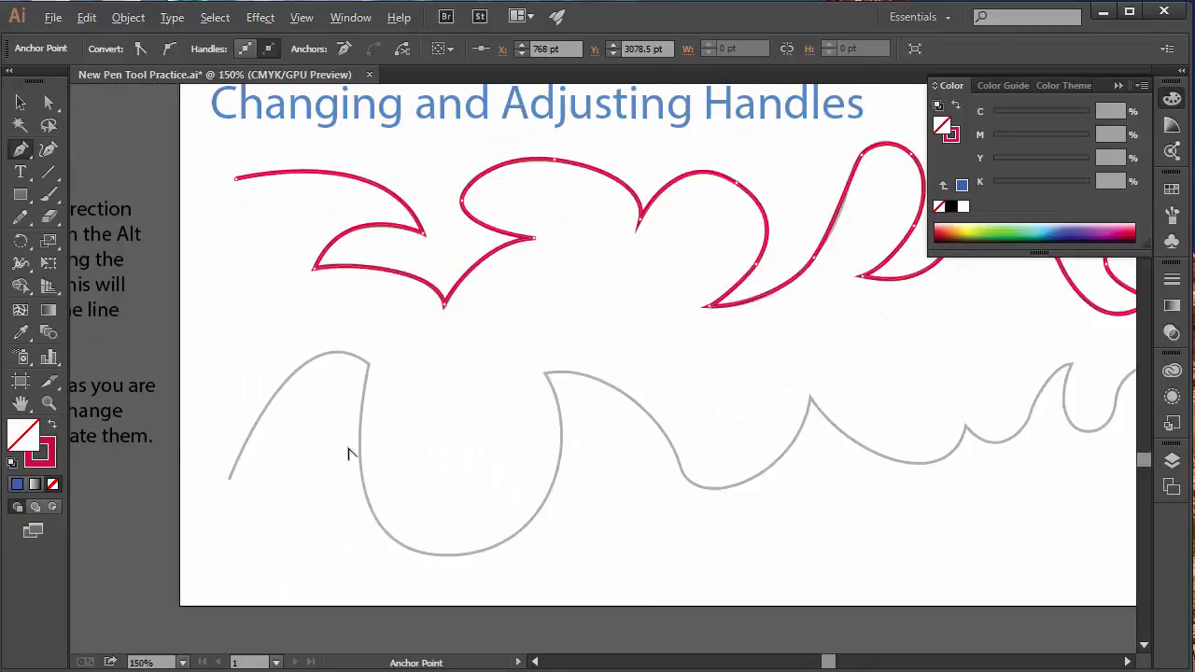
left_click(205, 473, "ctrl")
left_click(227, 479)
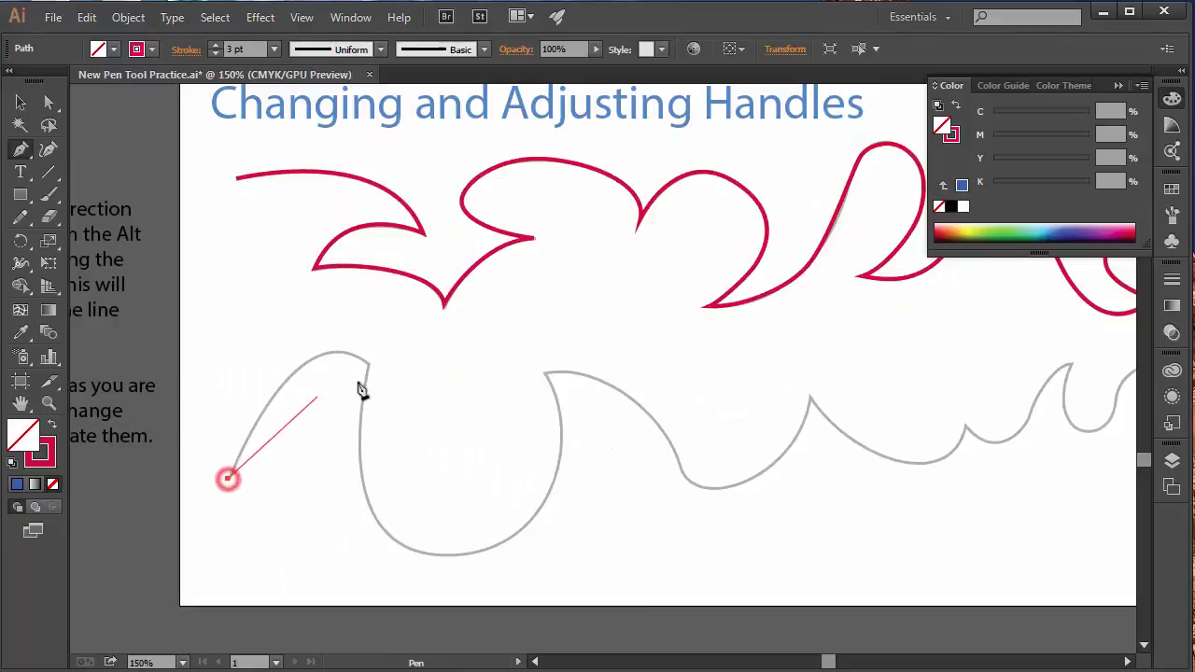
mouse_move(368, 364)
left_mouse_down()
mouse_move(448, 402)
mouse_move(446, 416)
left_mouse_up()
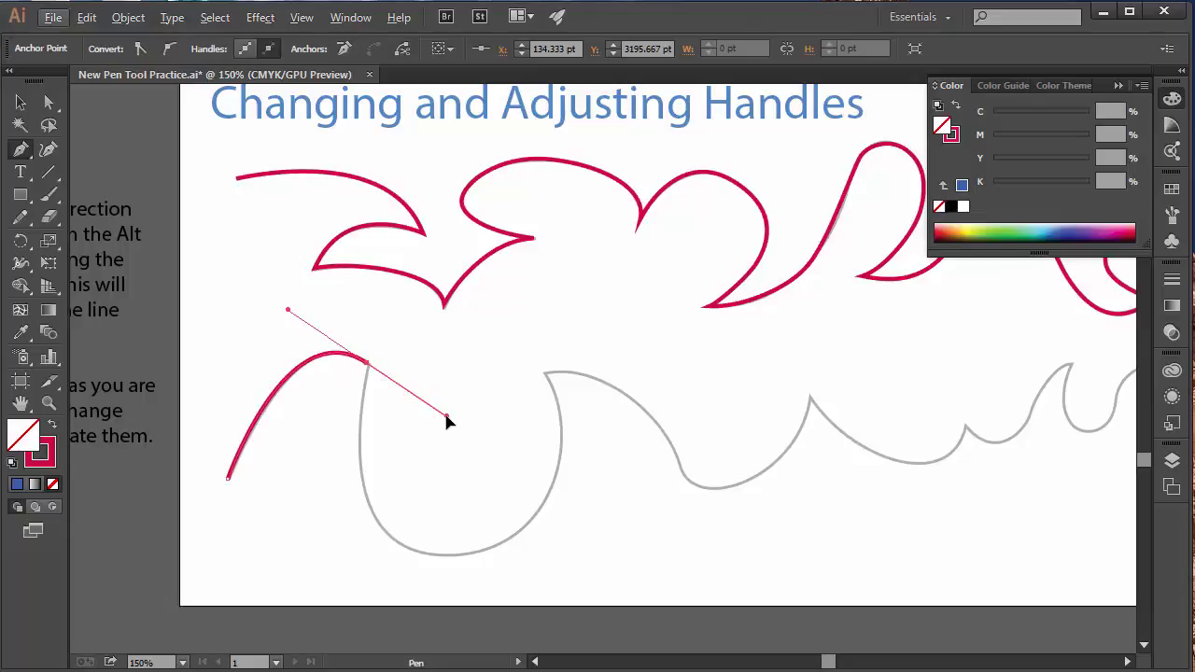
key("alt")
left_click_drag(446, 416, 356, 399)
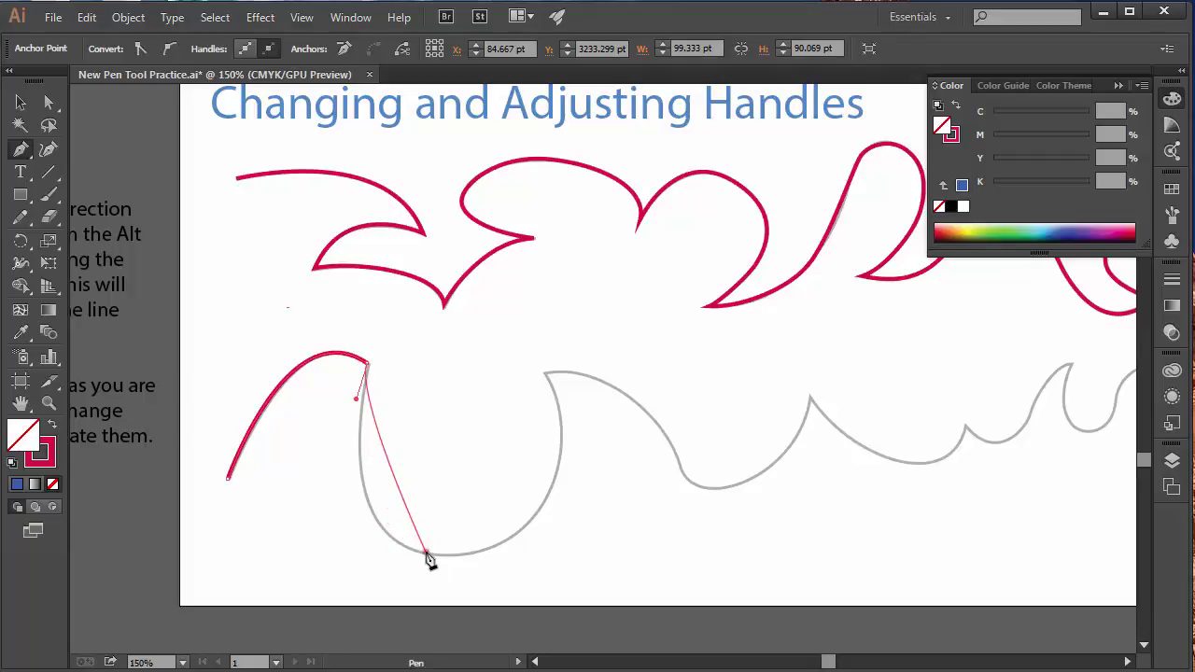
- Trace the deep U-shaped trough up to the next sharp point with an extra anchor on its rising side, redirecting the outgoing handle there
left_click_drag(426, 552, 512, 563)
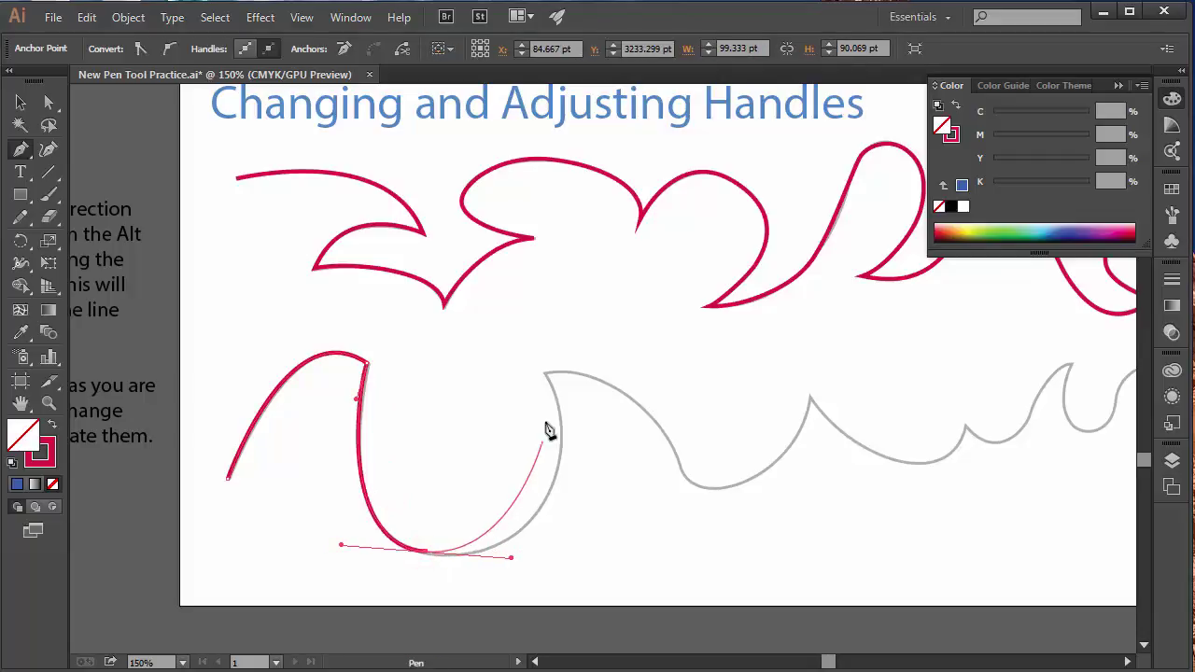
left_click_drag(545, 373, 494, 265)
key("ctrl+z")
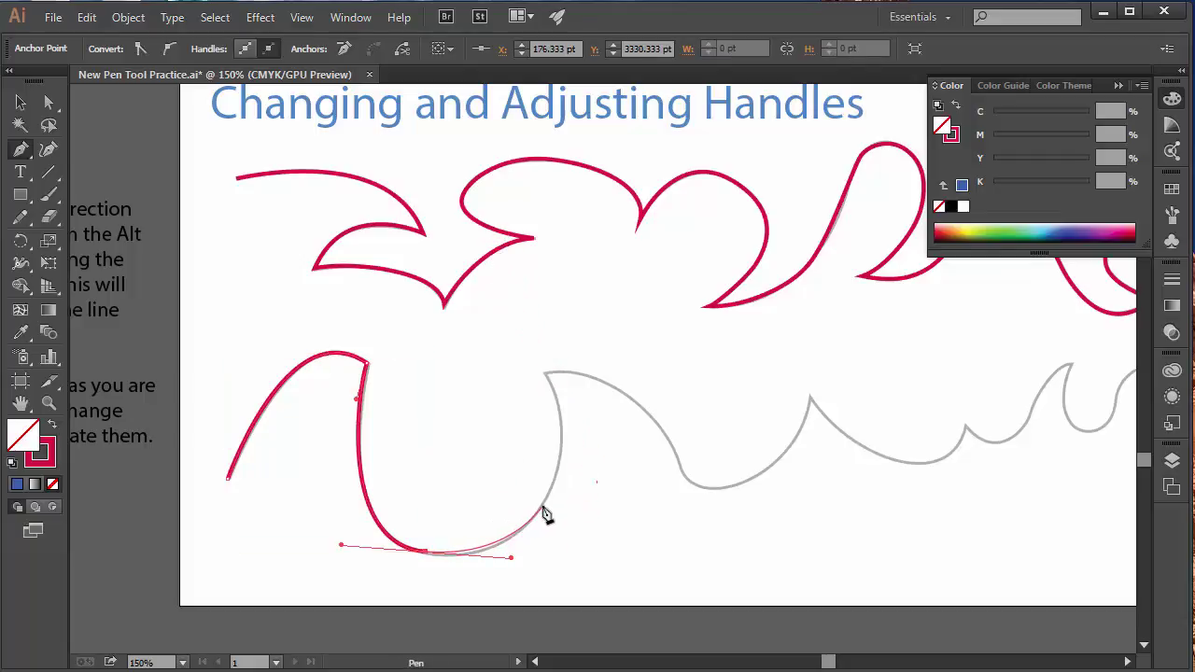
left_click_drag(542, 507, 563, 482)
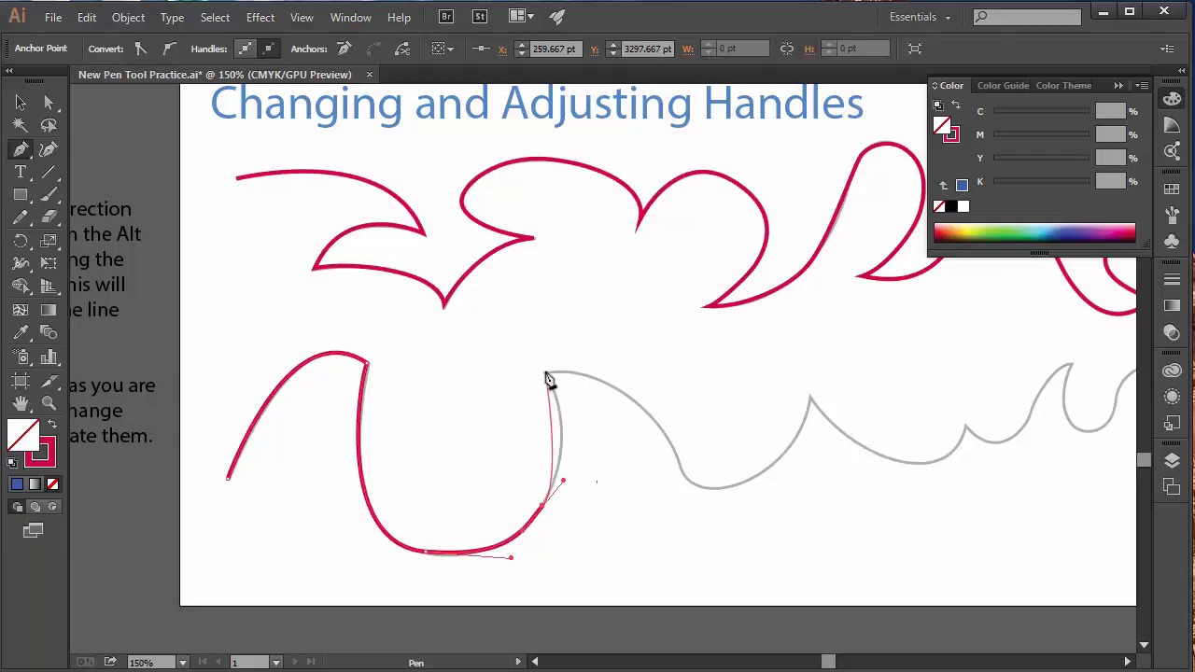
left_click_drag(544, 372, 512, 338)
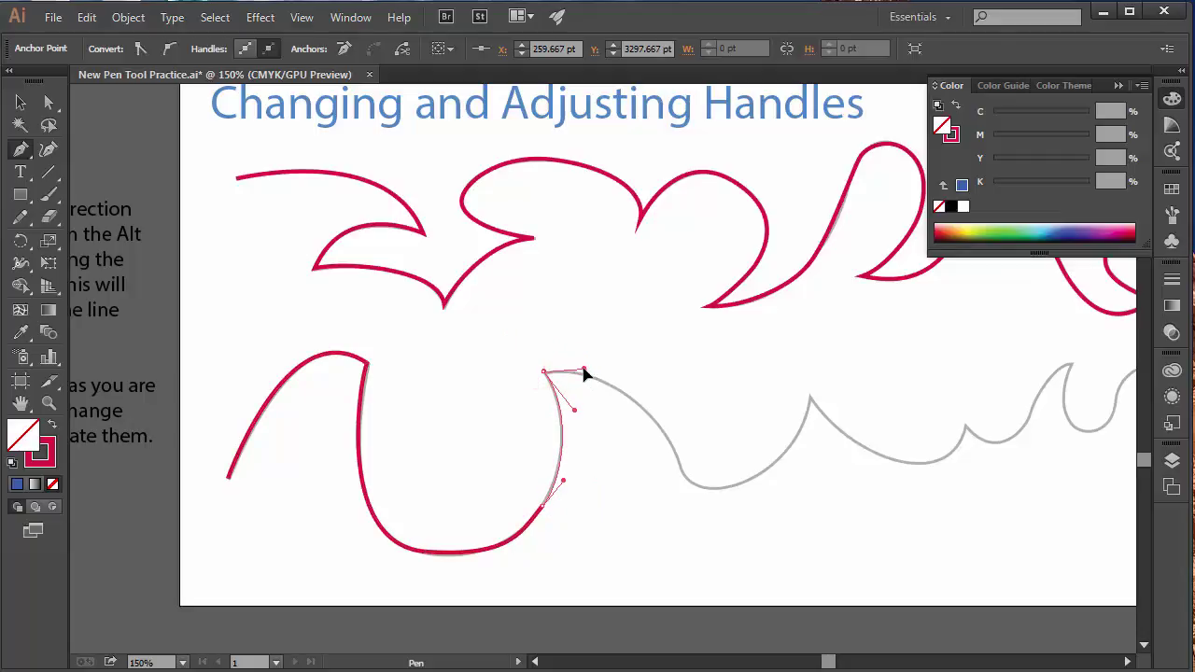
left_click_drag(589, 368, 588, 368)
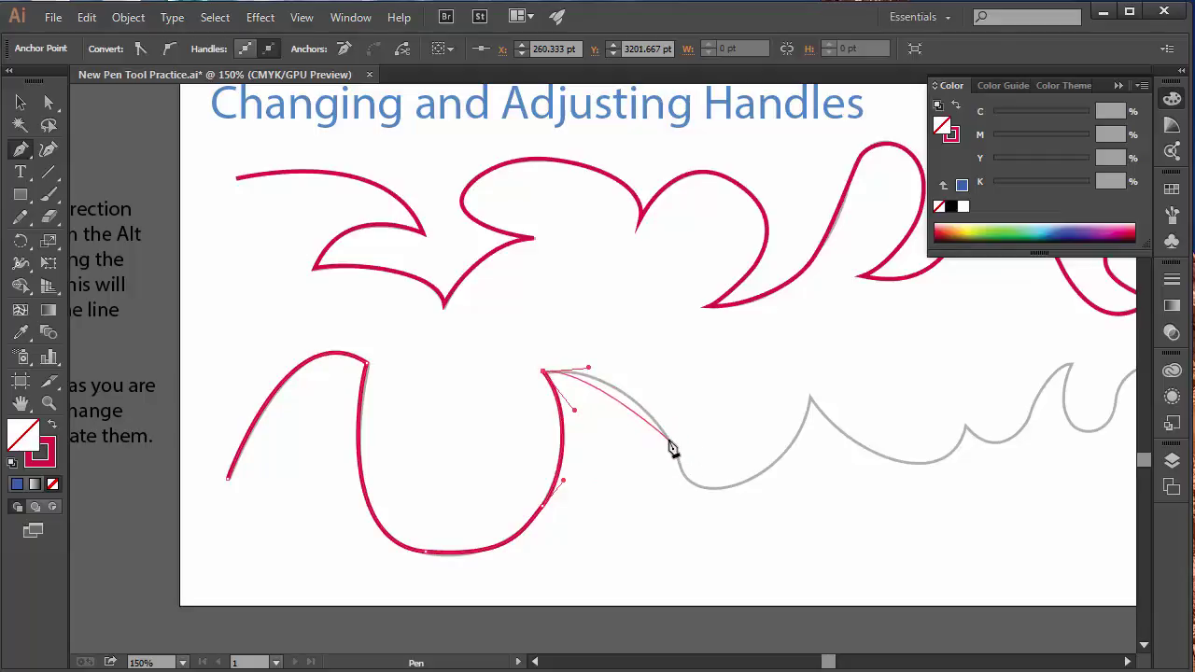
- Trace the descending slope and rounded dip up to the next sharp peak, and remove that peak's outgoing handle
left_click_drag(668, 439, 805, 449)
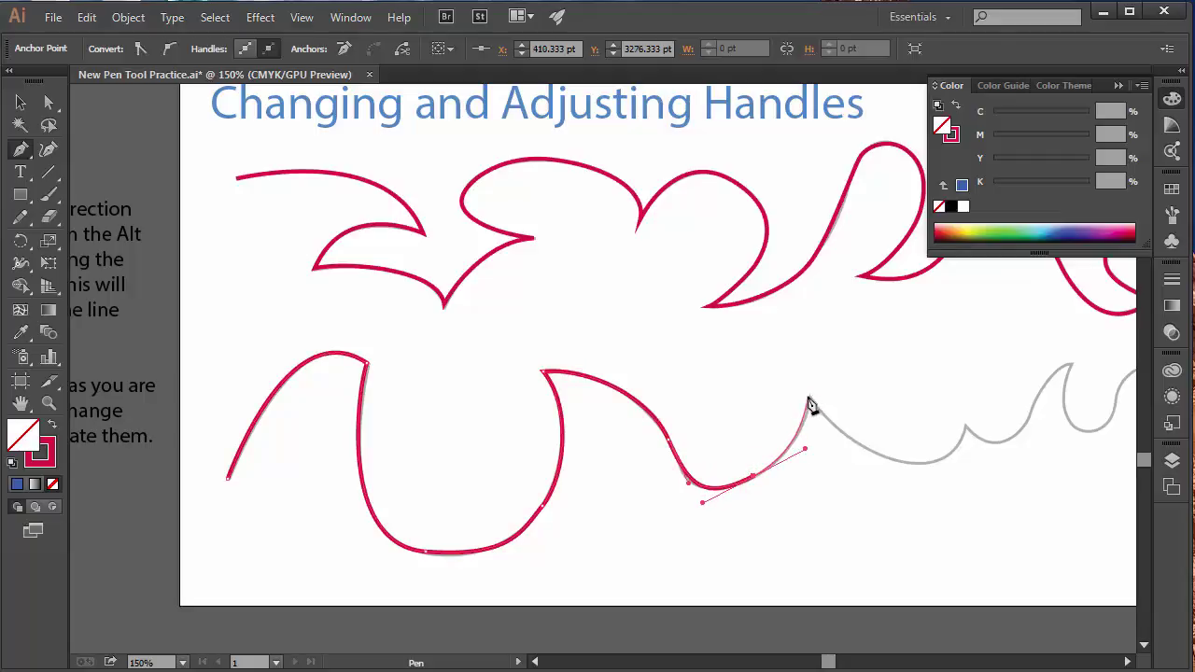
left_click_drag(810, 400, 813, 383)
left_click(810, 400)
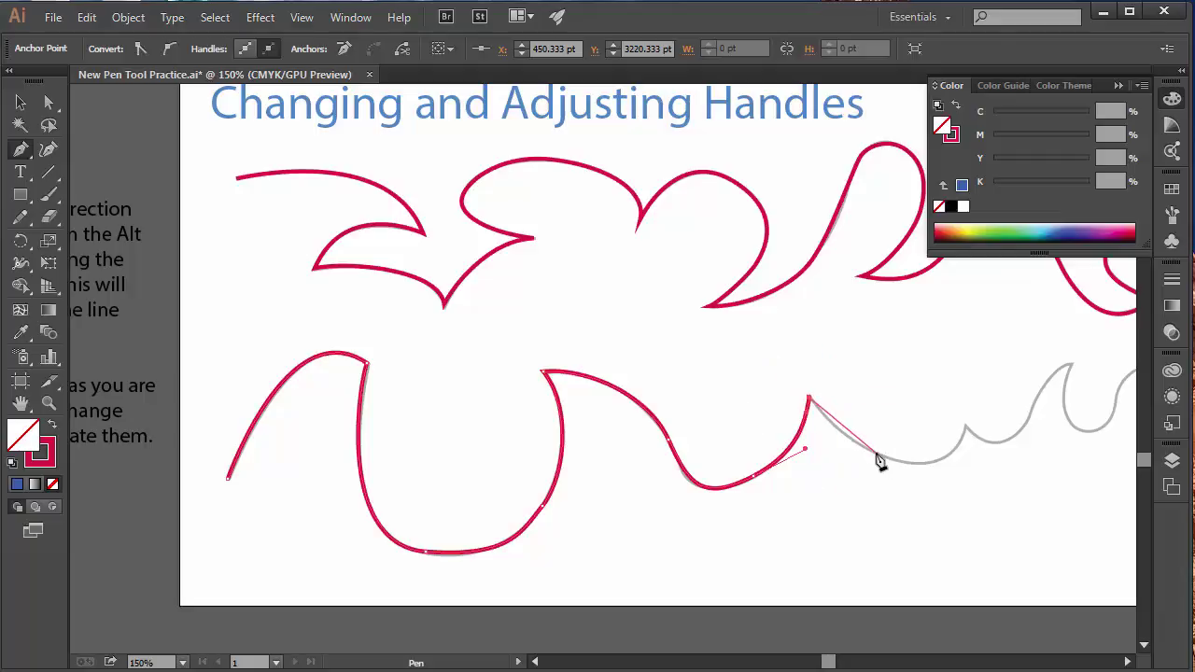
- Trace the wide shallow trough up to the small cusp, and remove the cusp's outgoing handle
left_click_drag(875, 453, 911, 462)
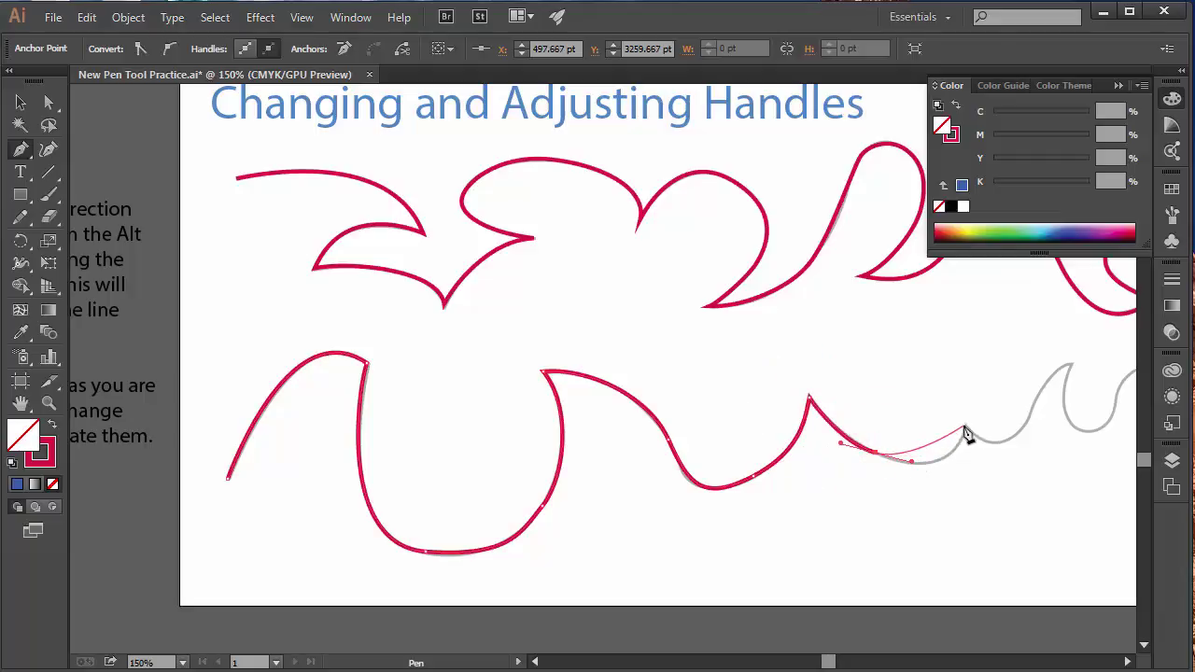
left_click_drag(964, 426, 975, 373)
key("space")
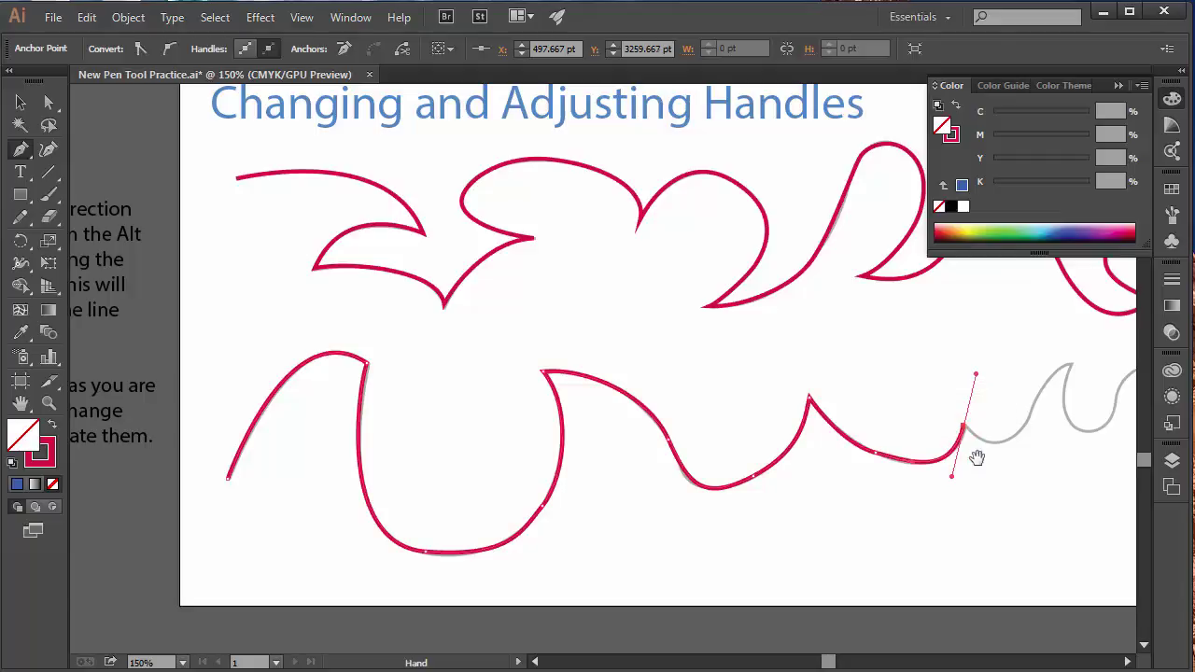
left_click_drag(979, 458, 735, 421)
left_click(665, 422)
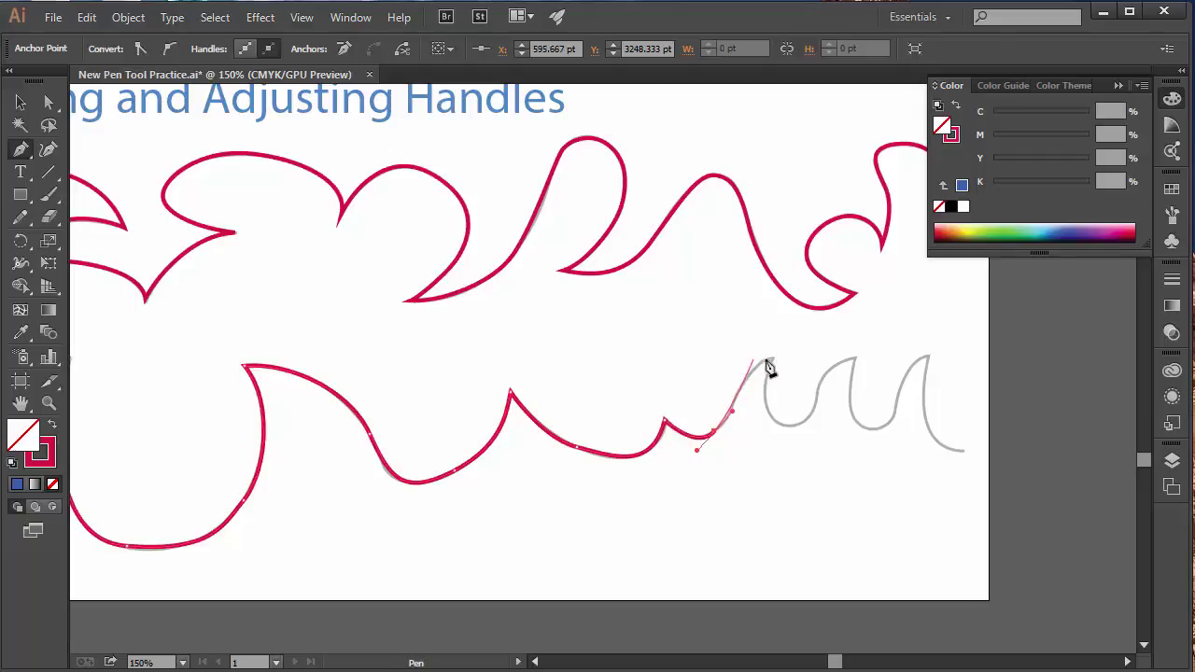
- Trace up to the first narrow peak and through the following U-shaped dip to the second peak, removing the outgoing handle at both peaks
left_click_drag(770, 358, 794, 361)
left_click(771, 358)
left_click_drag(767, 408, 895, 349)
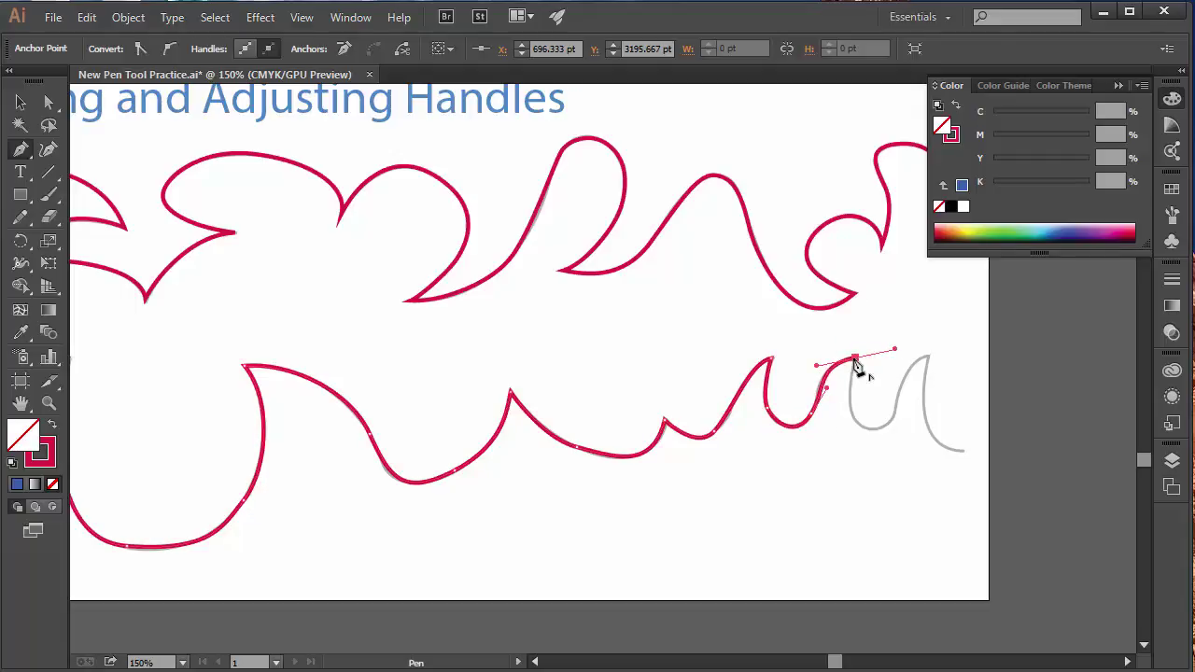
left_click(855, 359)
- Trace the second narrow dip to the last peak, remove its outgoing handle, trace the curved tail to its end, and deselect the path
left_click_drag(849, 411, 918, 360)
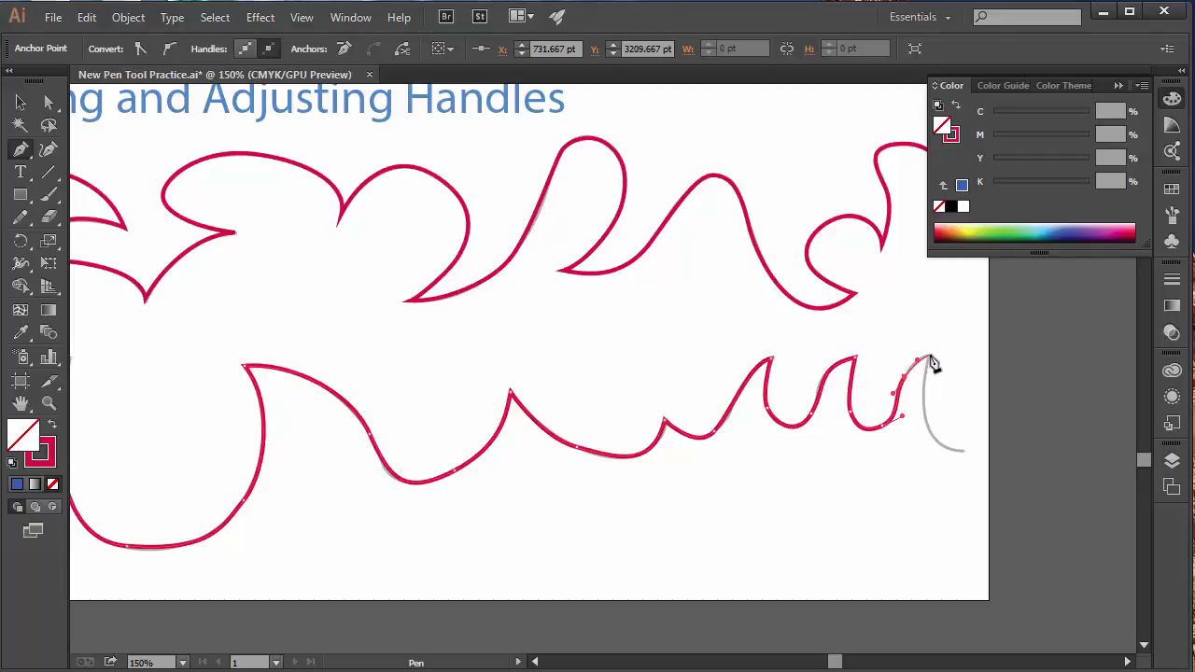
left_click(931, 355)
left_click_drag(924, 414, 932, 433)
left_click(961, 449)
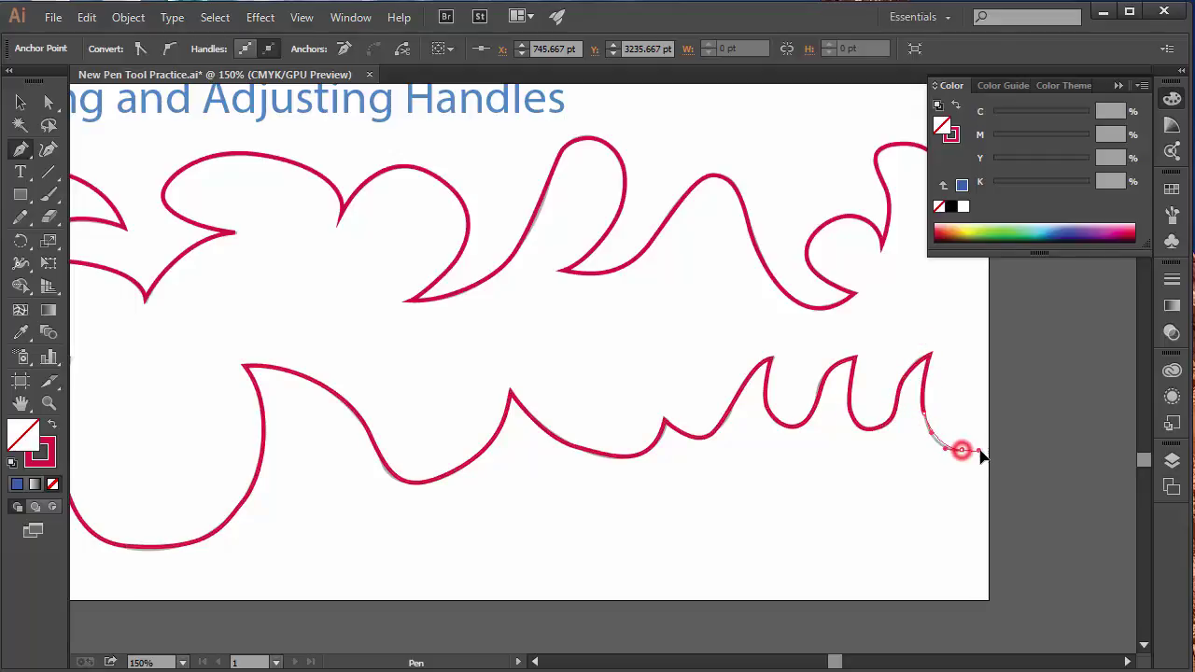
left_click(429, 335, "ctrl")
- Review the traced exercises from the handle-adjusting lines at the page's end back up to the Simple Curves section
scroll(409, 362, "down", 3)
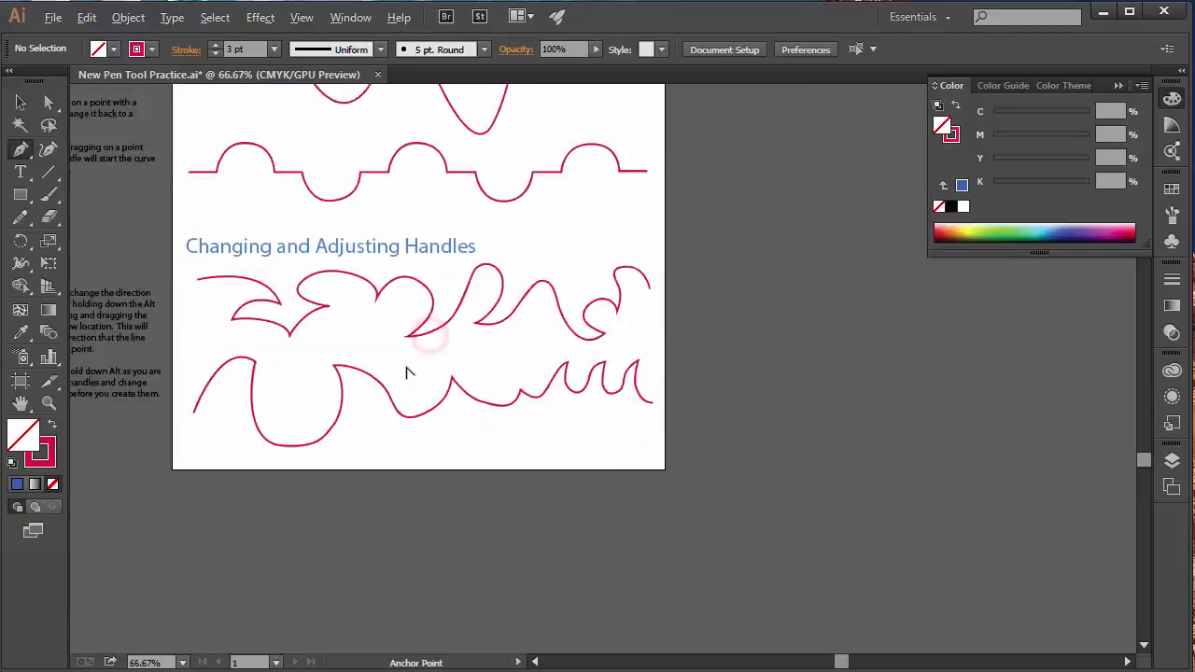
left_click_drag(352, 342, 526, 482)
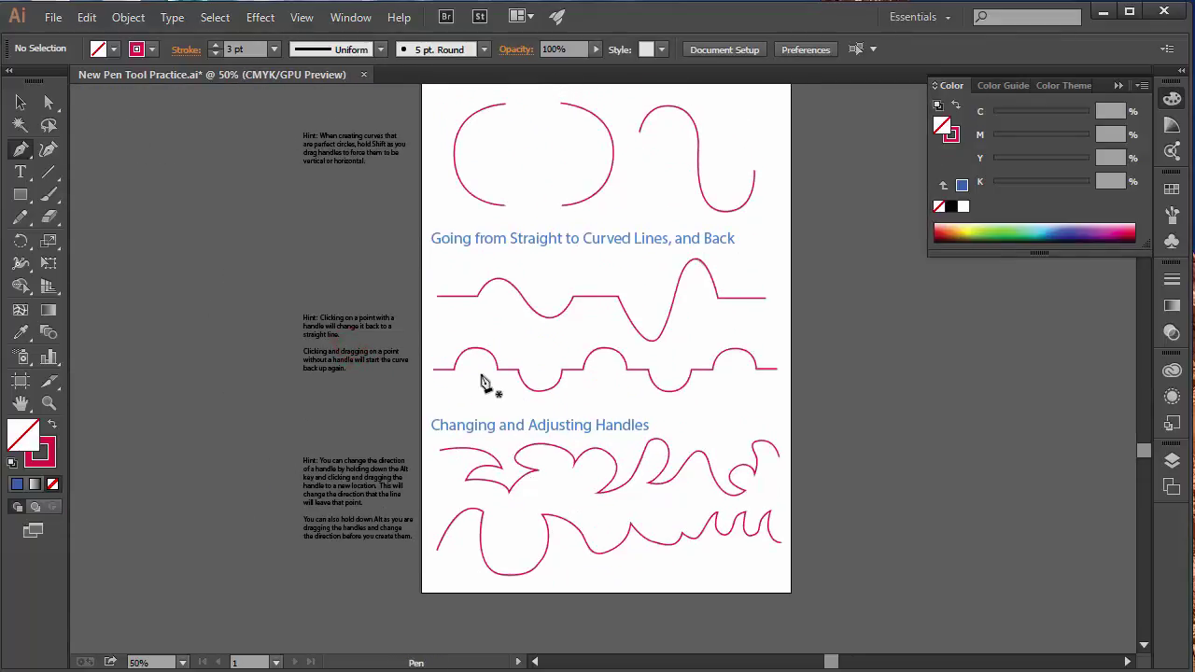
scroll(485, 383, "down", 1)
scroll(478, 384, "up", 1)
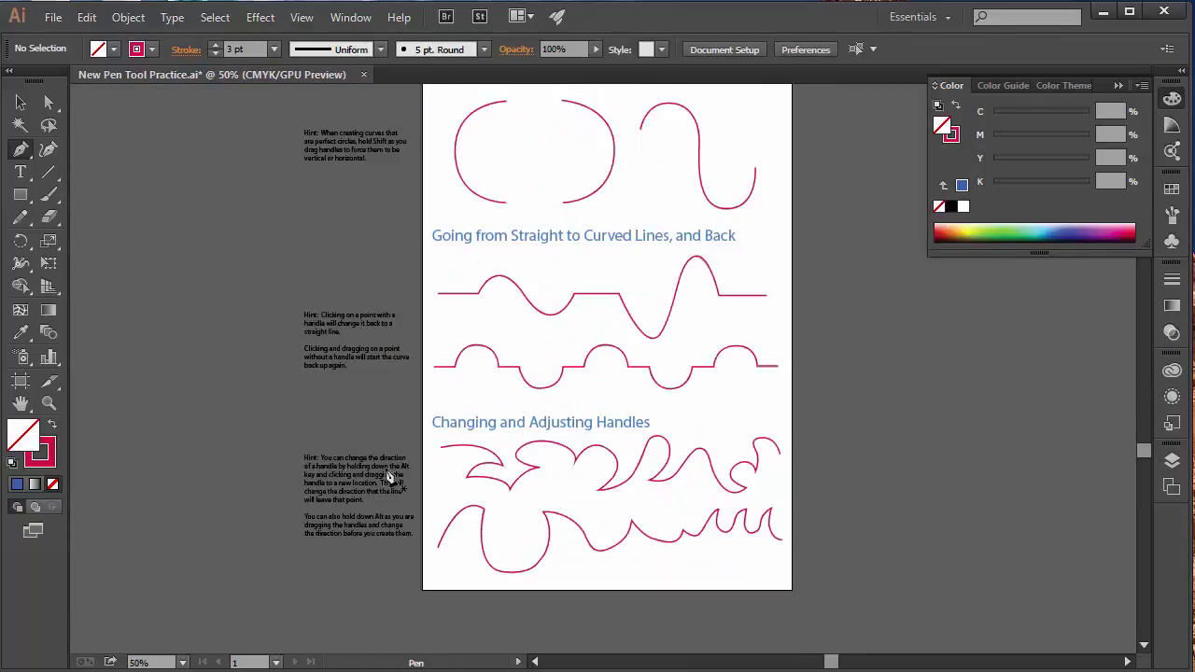
scroll(566, 414, "up", 1)
scroll(537, 390, "down", 1)
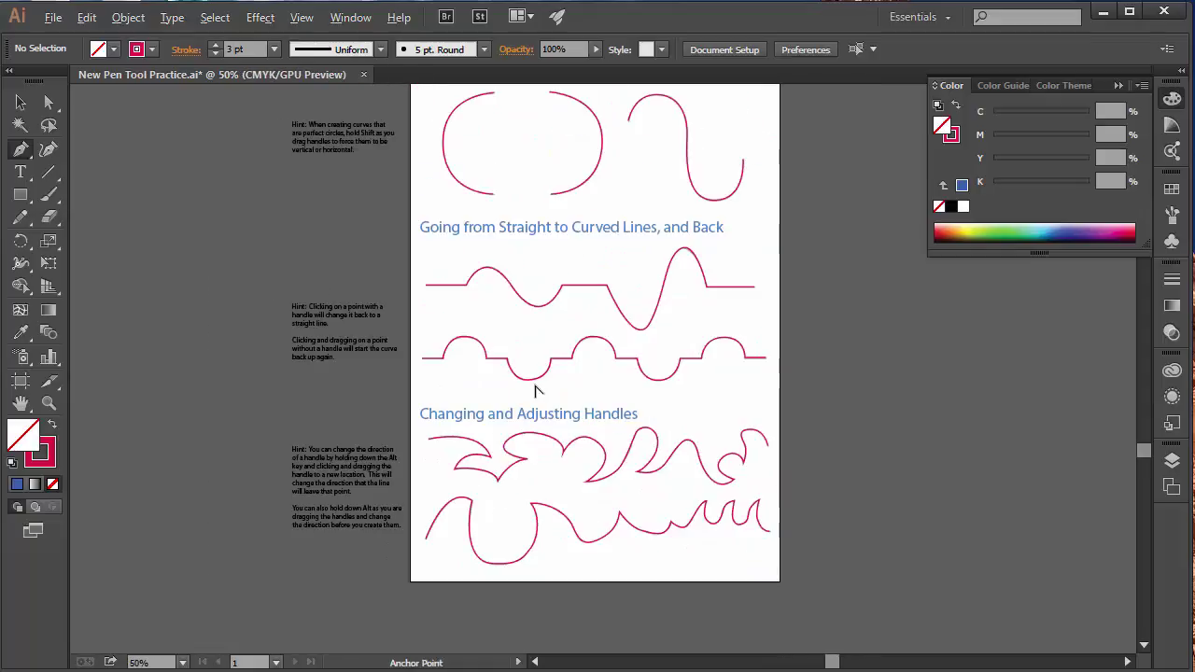
left_click_drag(534, 333, 552, 451)
left_click_drag(518, 265, 500, 392)
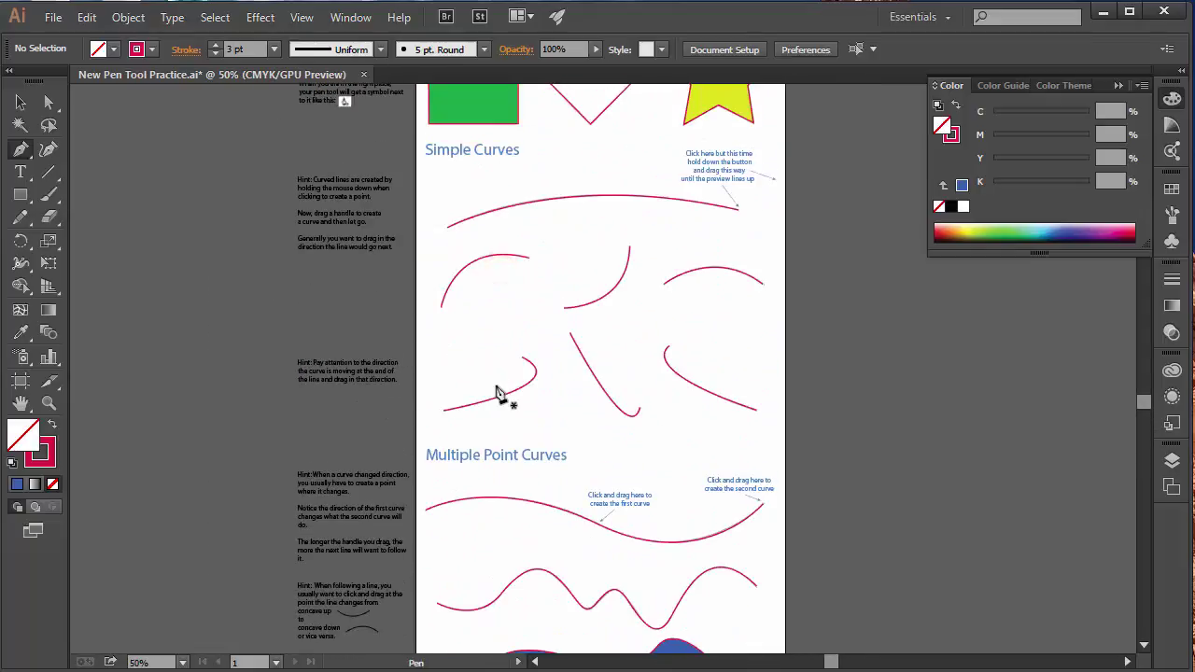